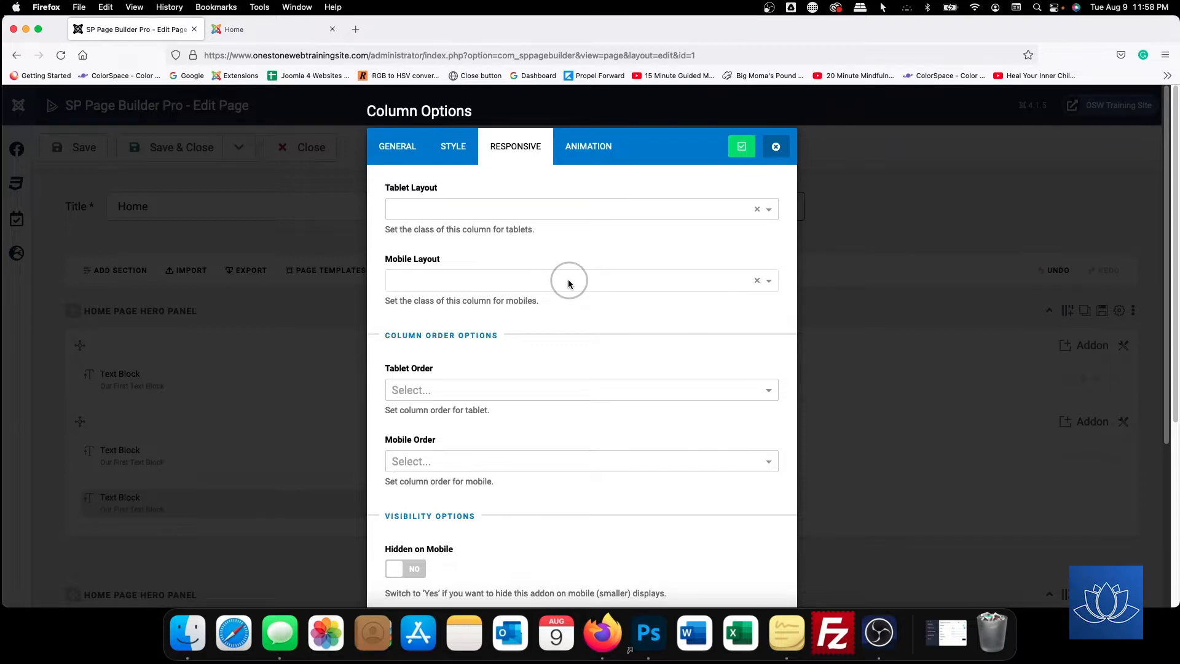
Close the column options without applying them and look over the text blocks on the live home page
{"action": "left_click", "coordinate": [776, 148]}
{"action": "left_click", "coordinate": [274, 27]}
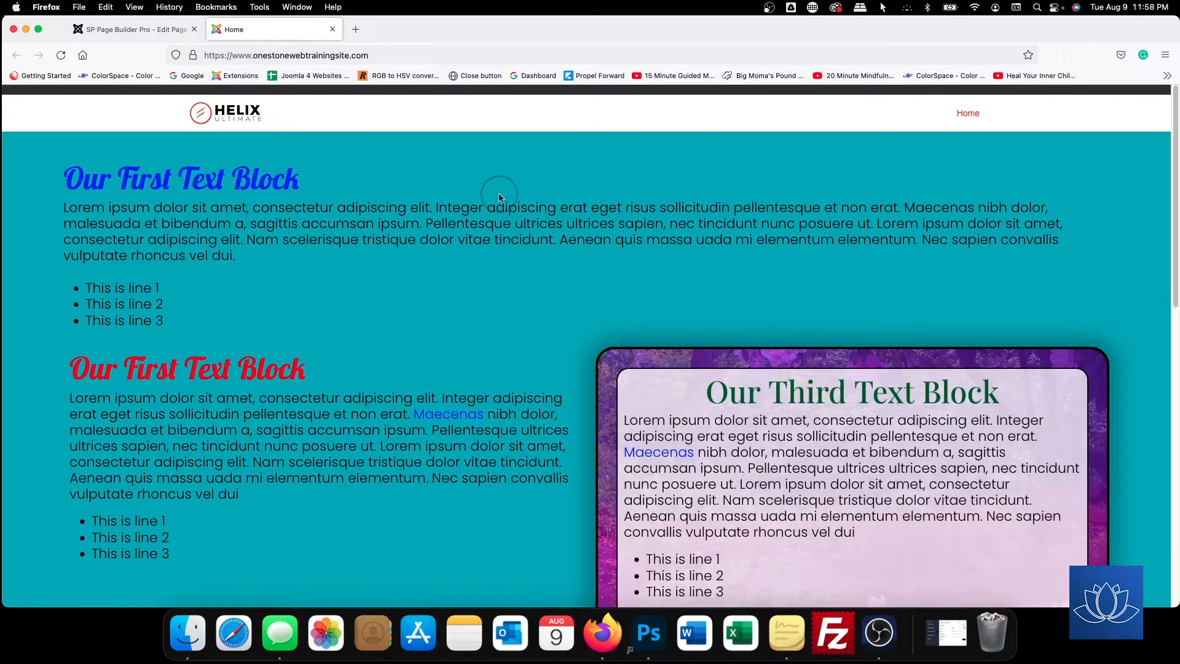
{"action": "scroll", "coordinate": [740, 401], "scroll_direction": "down", "scroll_amount": 5}
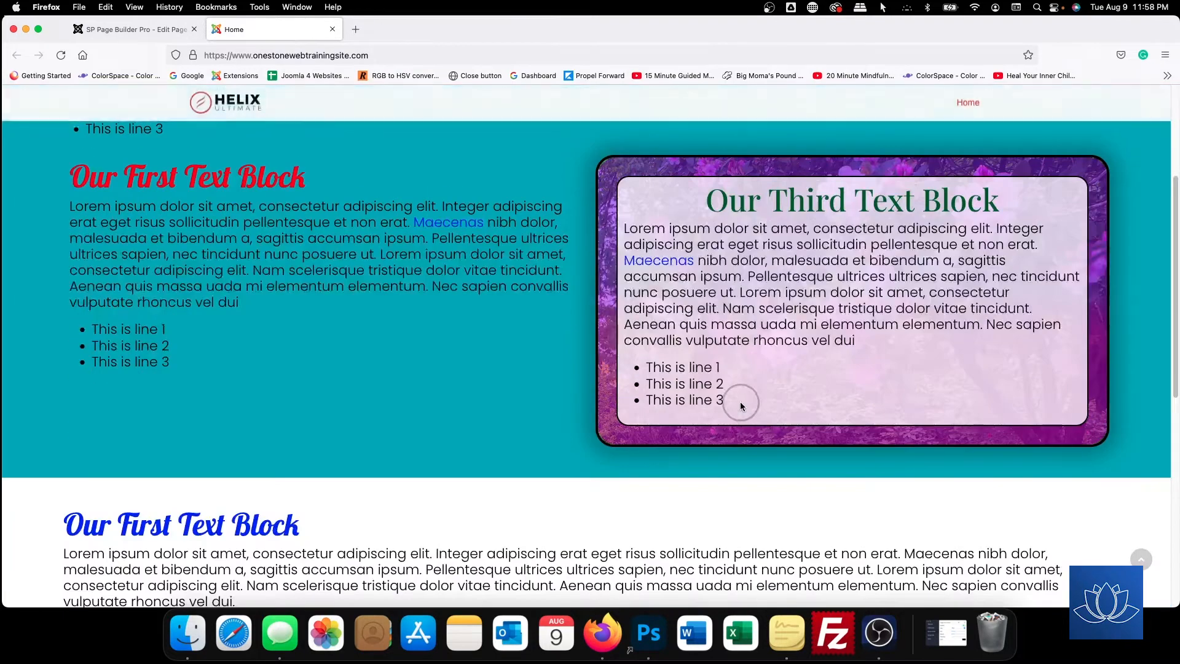
{"action": "scroll", "coordinate": [518, 326], "scroll_direction": "up", "scroll_amount": 5}
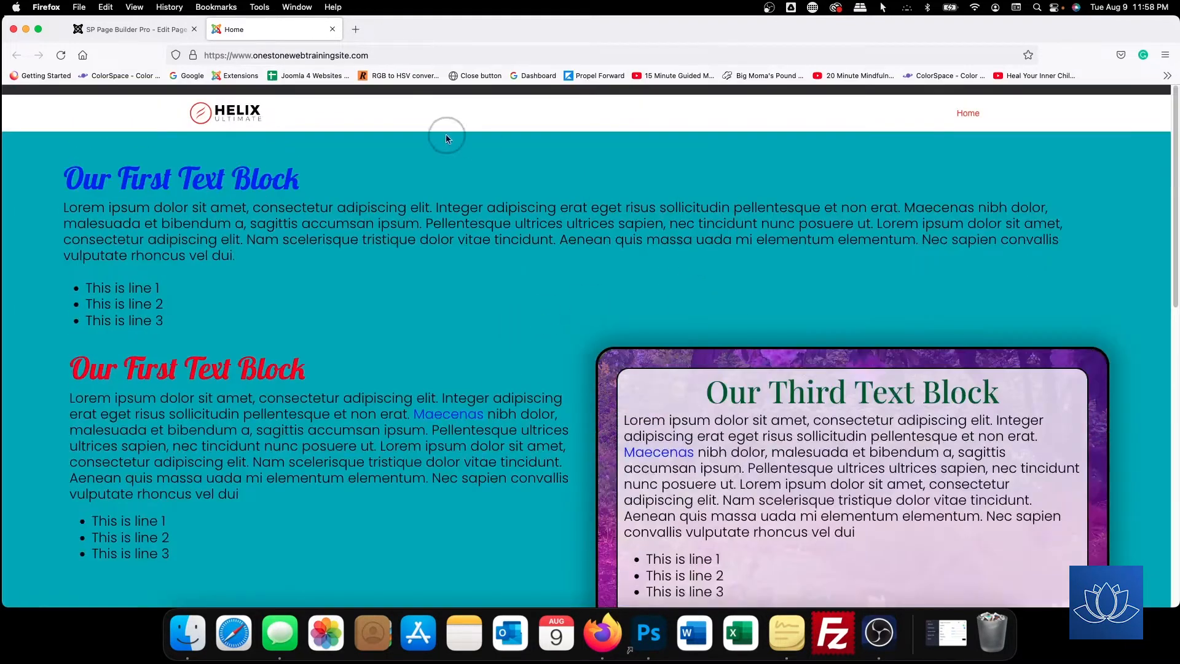
Delete the second, duplicate Home Page Hero Panel row in the page editor and save the page
{"action": "left_click", "coordinate": [135, 29]}
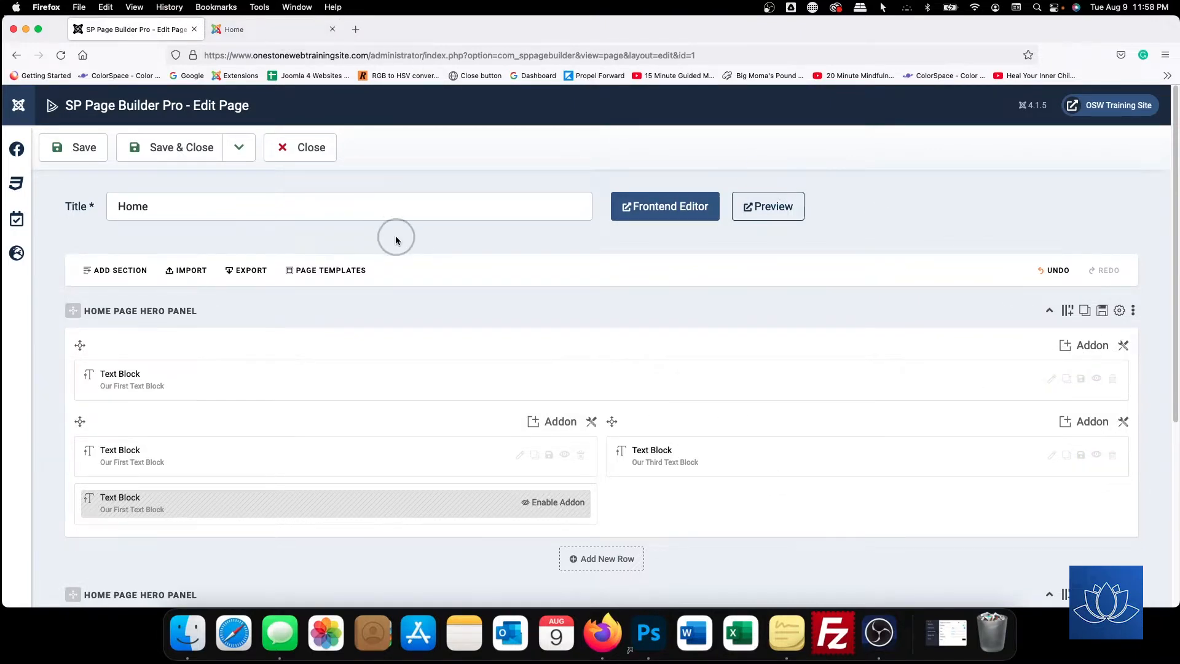
{"action": "scroll", "coordinate": [430, 246], "scroll_direction": "down", "scroll_amount": 4}
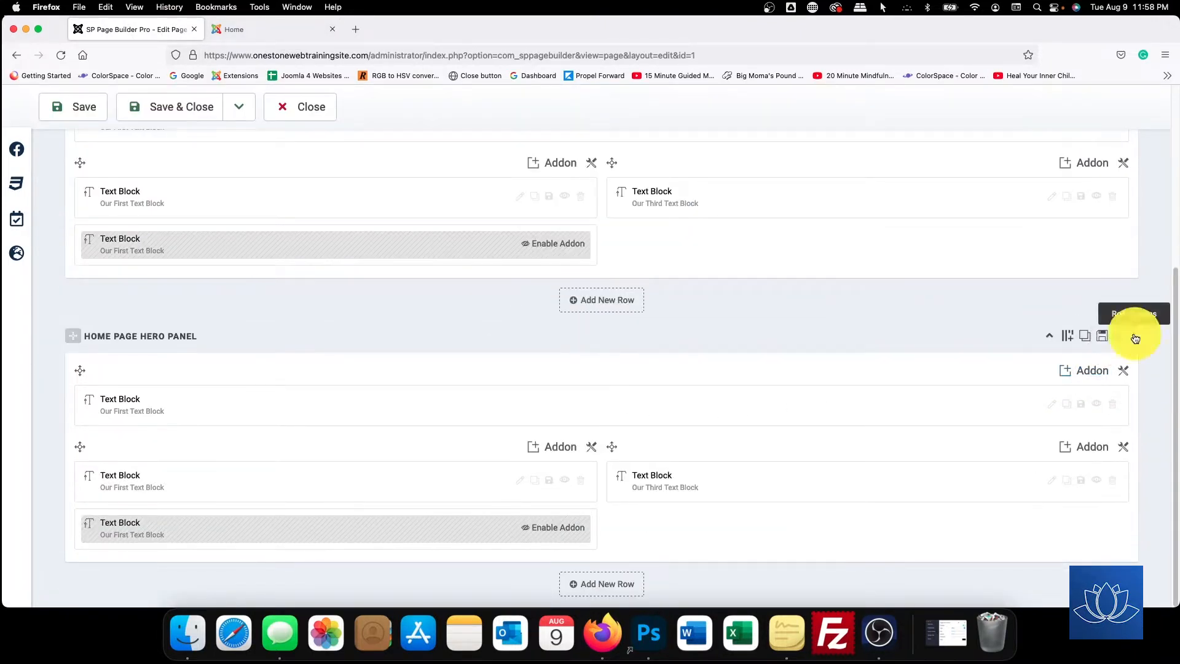
{"action": "left_click", "coordinate": [1133, 335]}
{"action": "left_click", "coordinate": [1079, 440]}
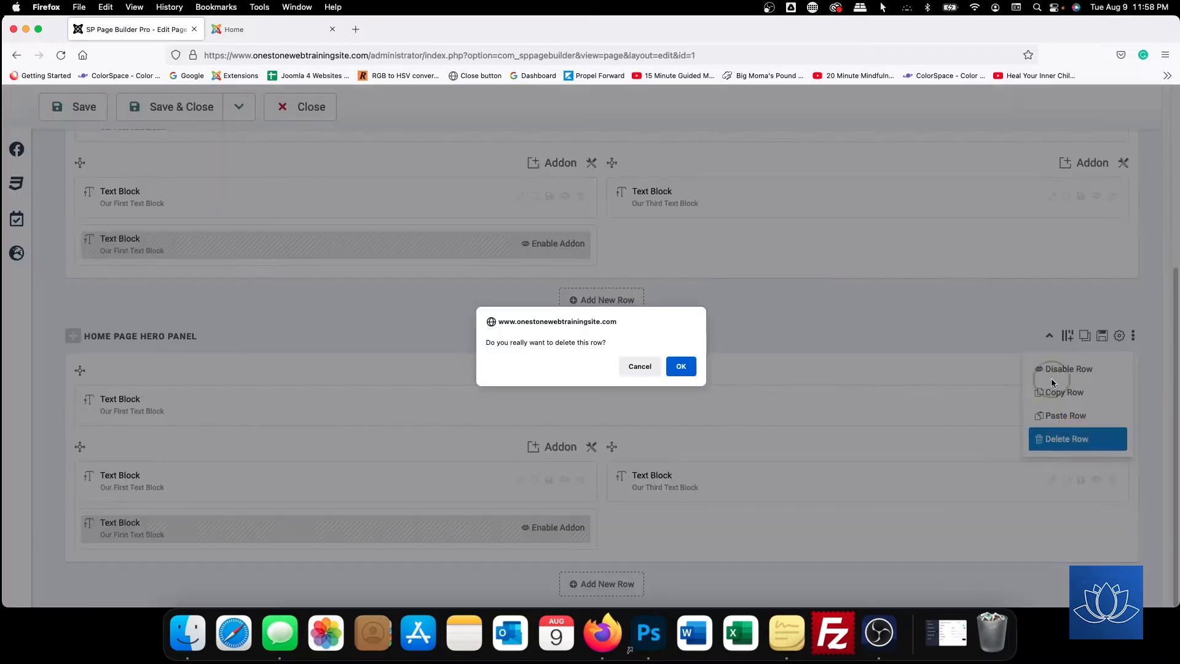
{"action": "left_click", "coordinate": [681, 368]}
{"action": "left_click", "coordinate": [98, 145]}
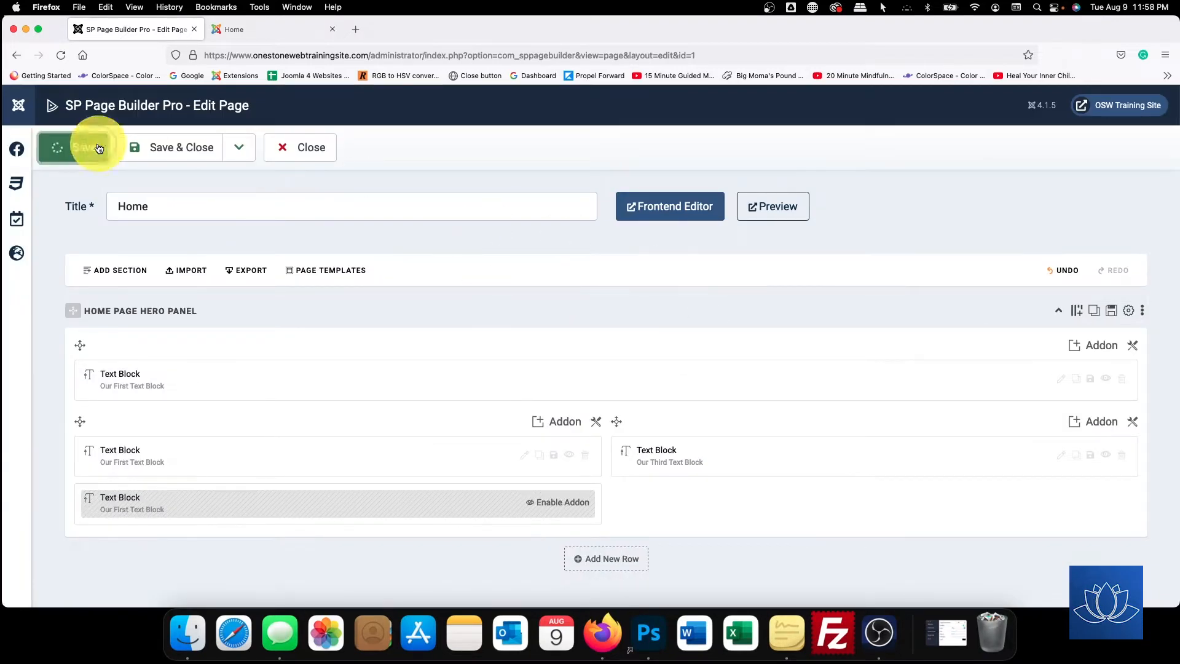
Reload the live home page and examine its text block layout at tablet and phone window widths, then restore the full width
{"action": "left_click", "coordinate": [253, 29]}
{"action": "left_click", "coordinate": [60, 55]}
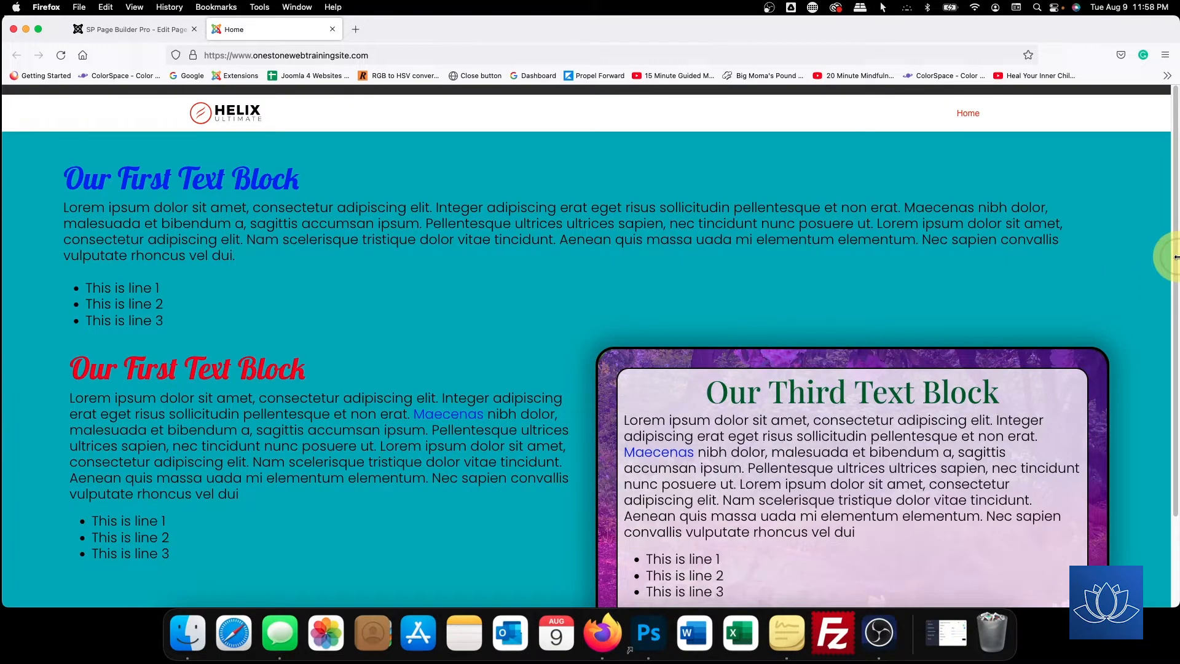
{"action": "left_click_drag", "start_coordinate": [1176, 257], "coordinate": [594, 305]}
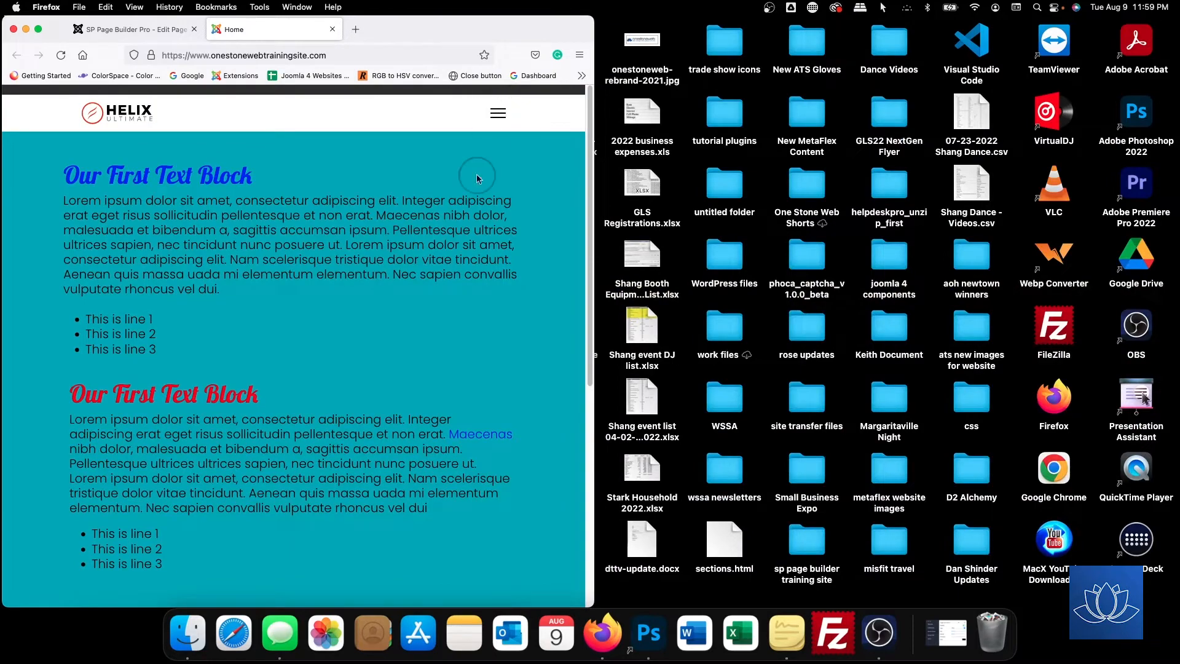
{"action": "scroll", "coordinate": [289, 320], "scroll_direction": "down", "scroll_amount": 5}
{"action": "scroll", "coordinate": [289, 320], "scroll_direction": "up", "scroll_amount": 5}
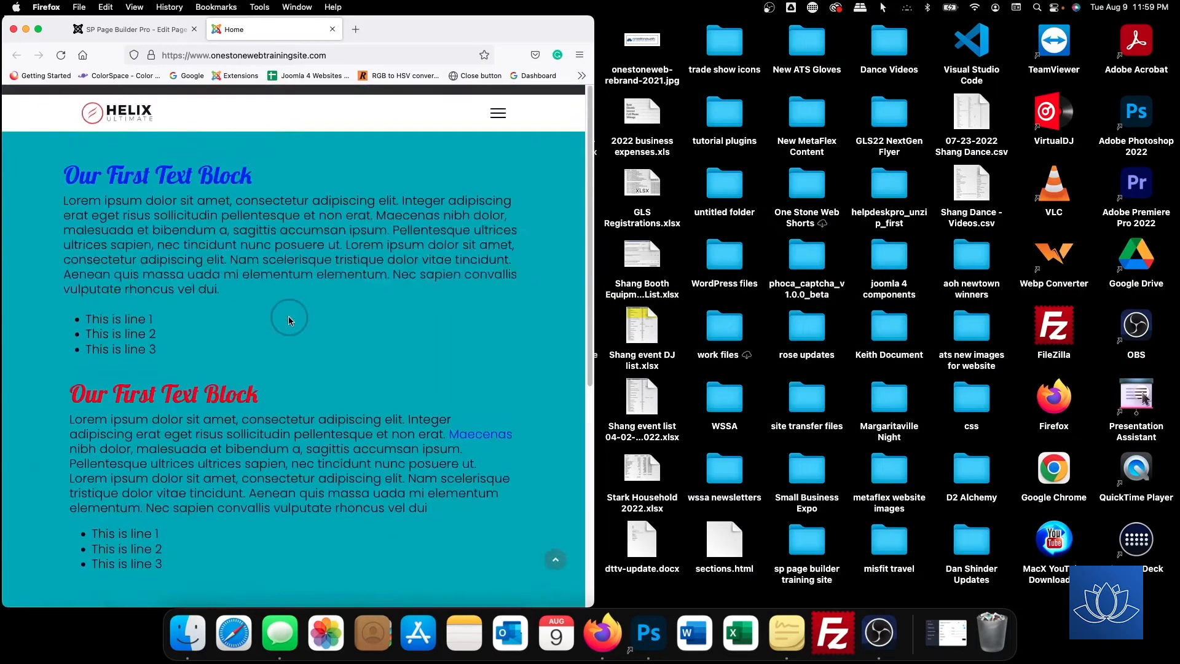
{"action": "left_click_drag", "start_coordinate": [596, 261], "coordinate": [28, 248]}
{"action": "left_click", "coordinate": [60, 303]}
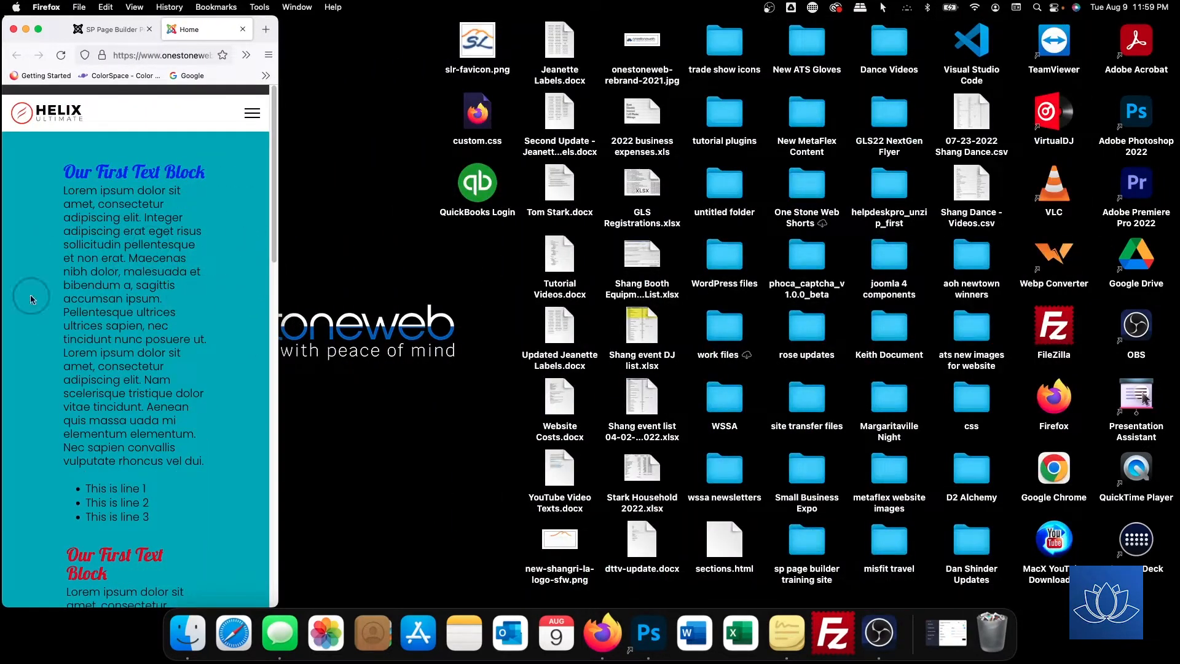
{"action": "left_click_drag", "start_coordinate": [278, 271], "coordinate": [1173, 317]}
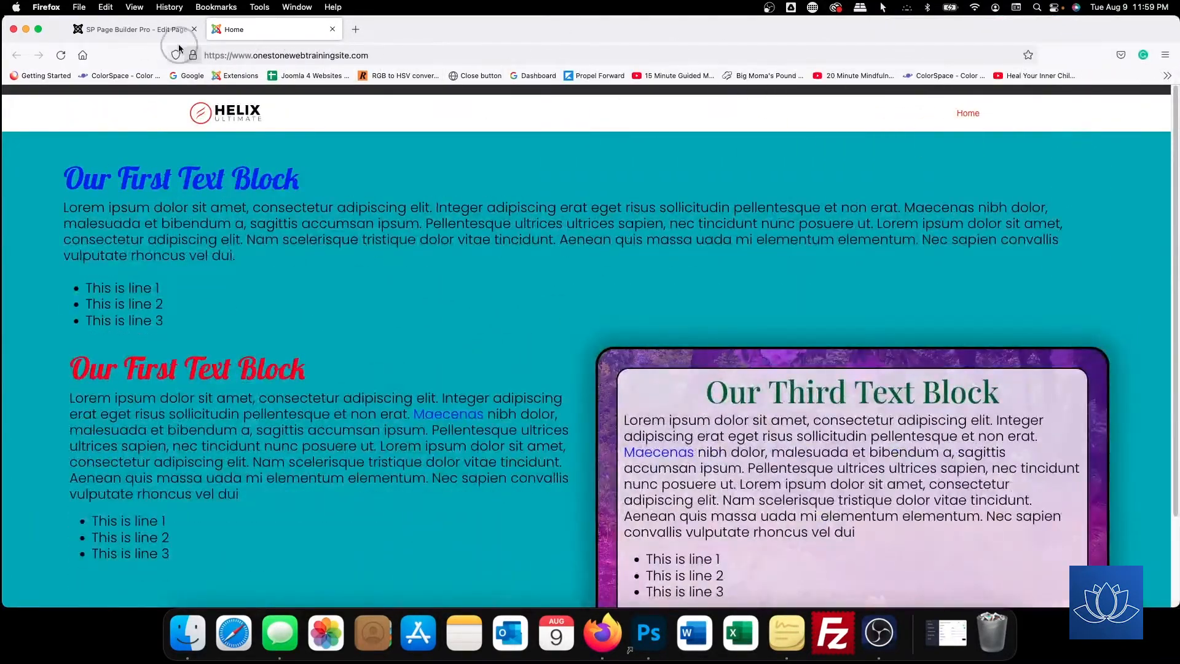
In the page editor, set the Tablet Layout of the second line's left column to col-sm-6 and apply it
{"action": "left_click", "coordinate": [153, 38]}
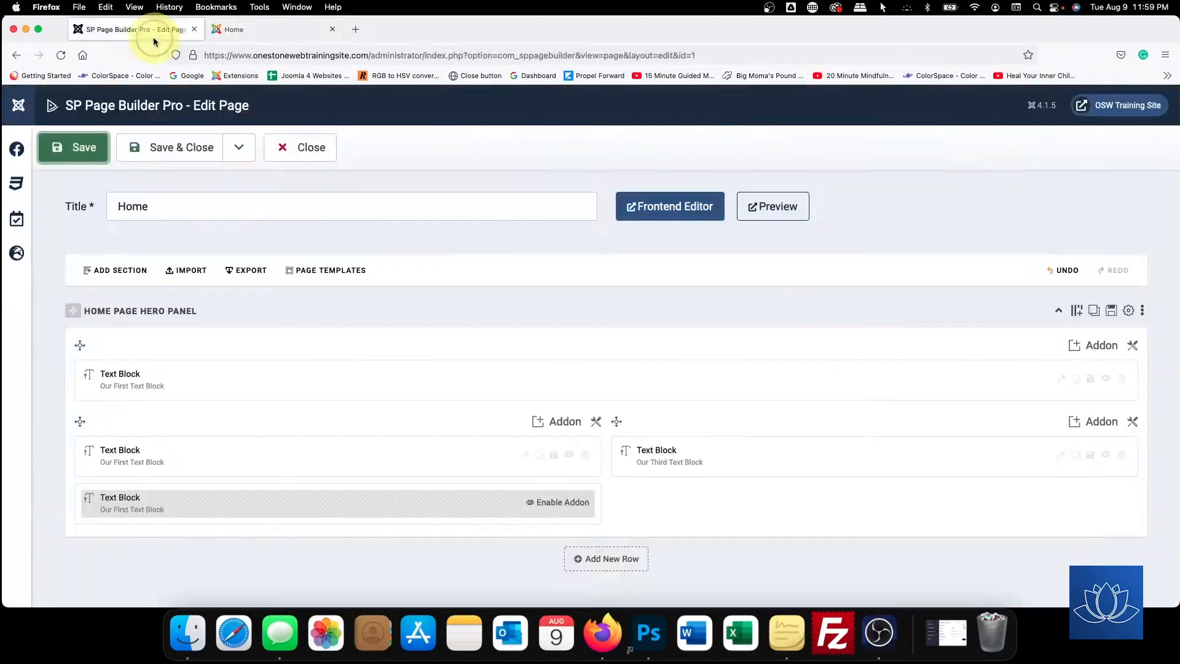
{"action": "left_click", "coordinate": [1133, 345]}
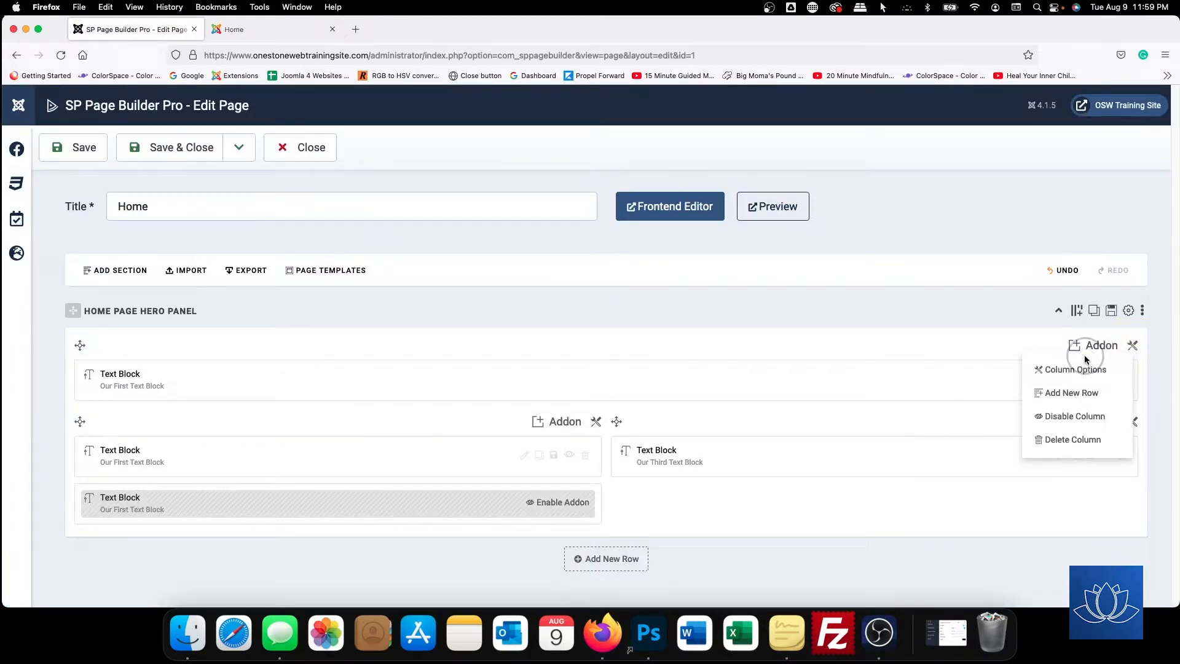
{"action": "left_click", "coordinate": [1028, 322]}
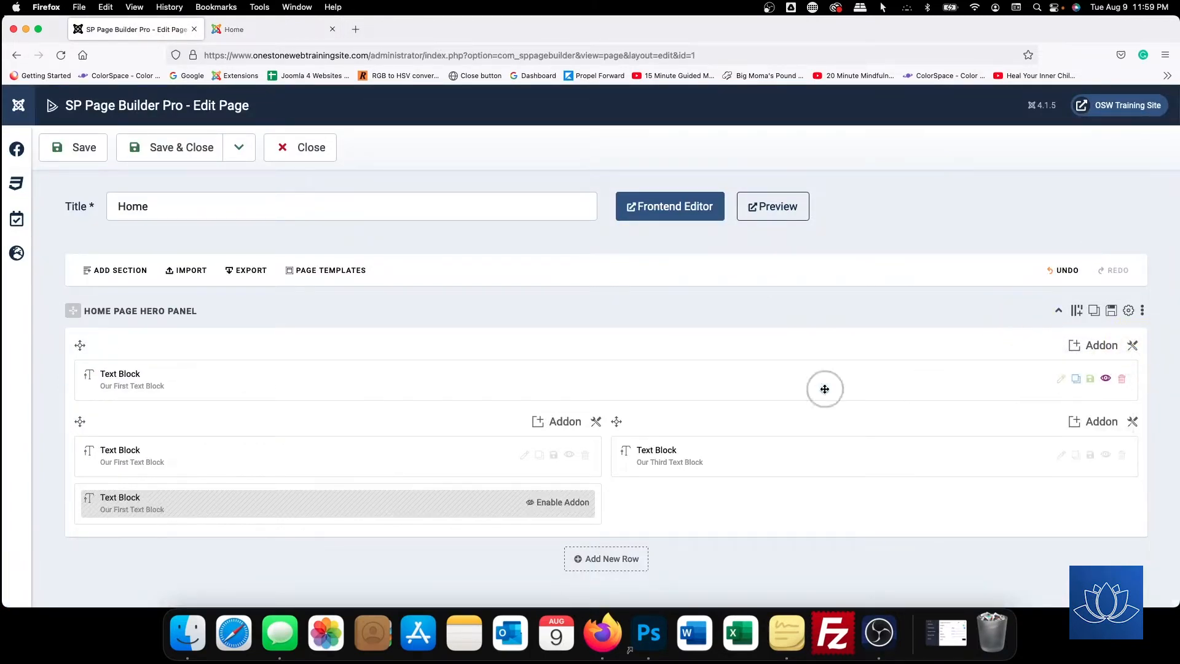
{"action": "left_click", "coordinate": [597, 422]}
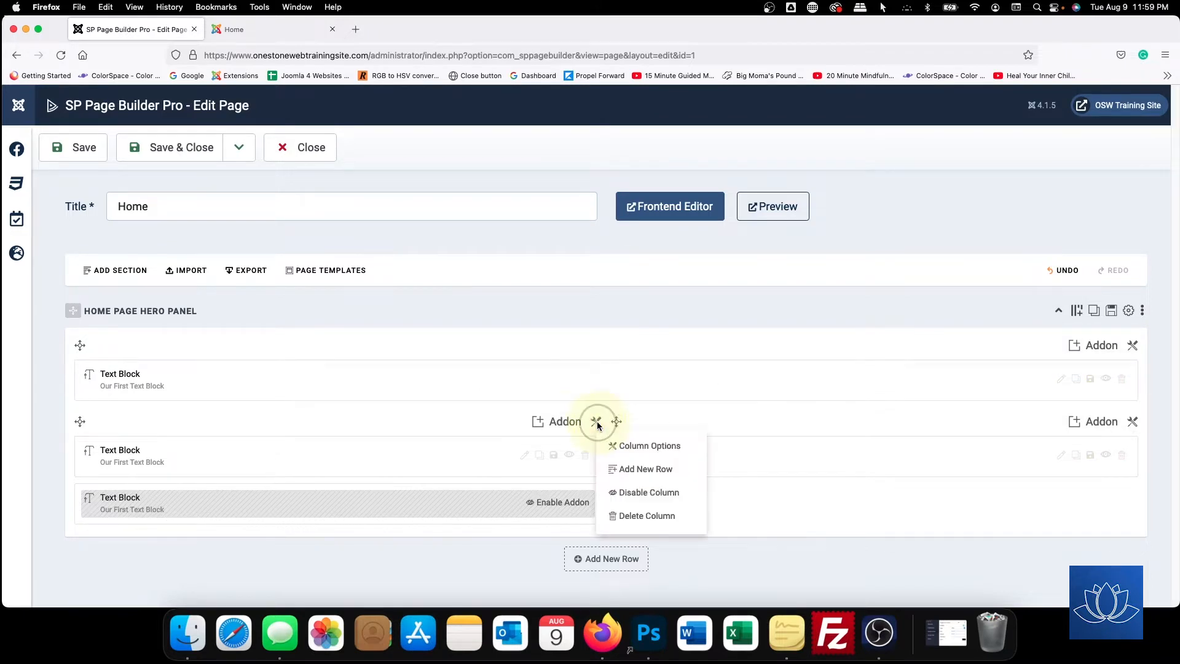
{"action": "left_click", "coordinate": [643, 447]}
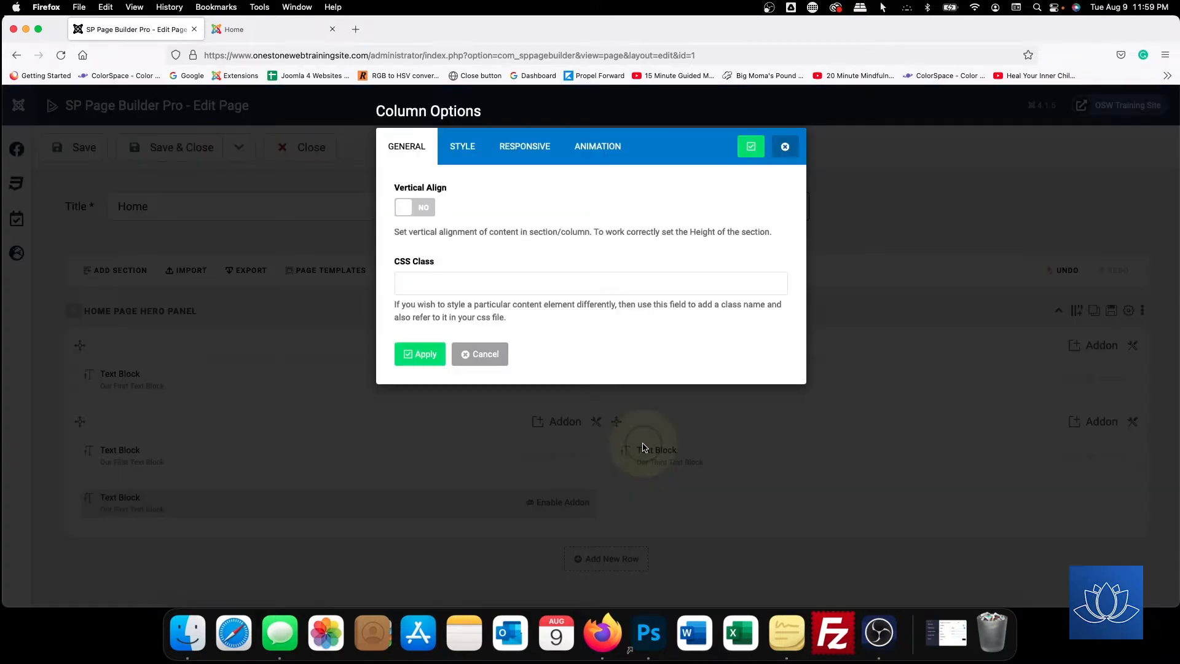
{"action": "left_click", "coordinate": [538, 150]}
{"action": "left_click", "coordinate": [482, 186]}
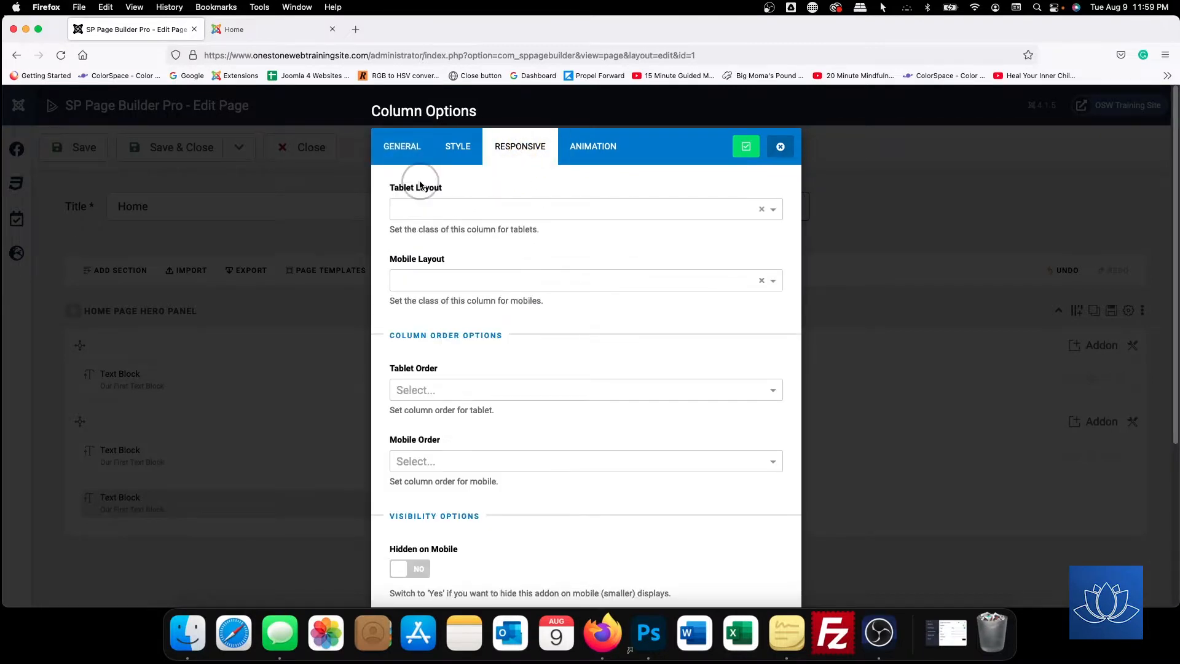
{"action": "left_click", "coordinate": [426, 207]}
{"action": "scroll", "coordinate": [448, 274], "scroll_direction": "down", "scroll_amount": 3}
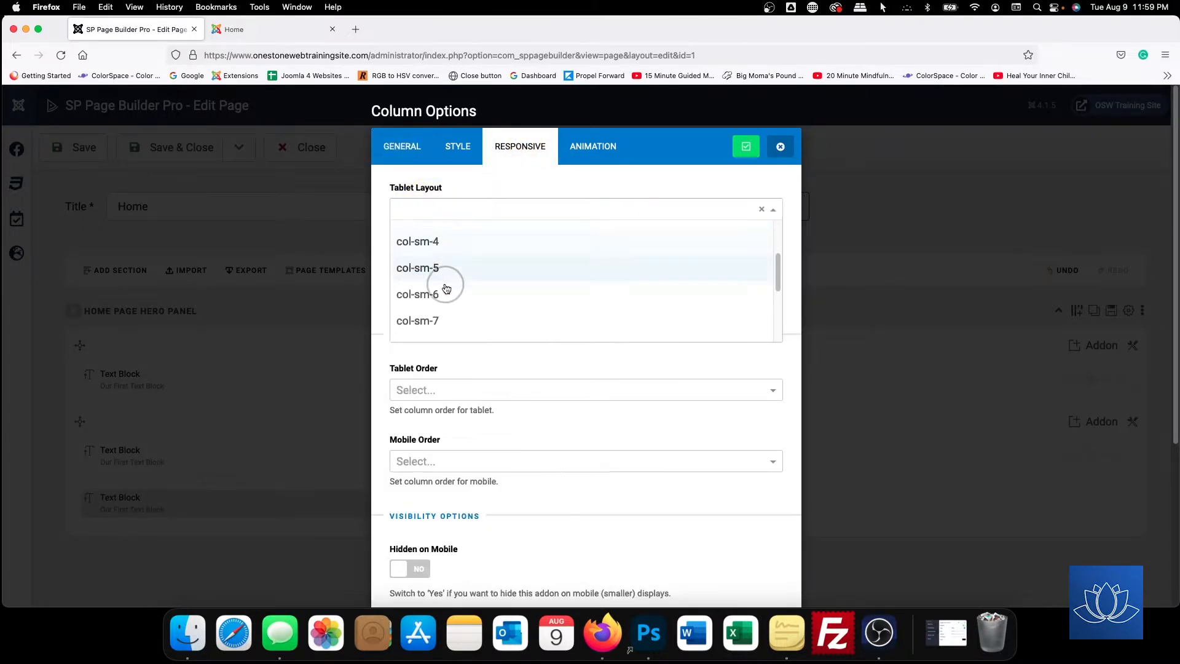
{"action": "left_click", "coordinate": [441, 277]}
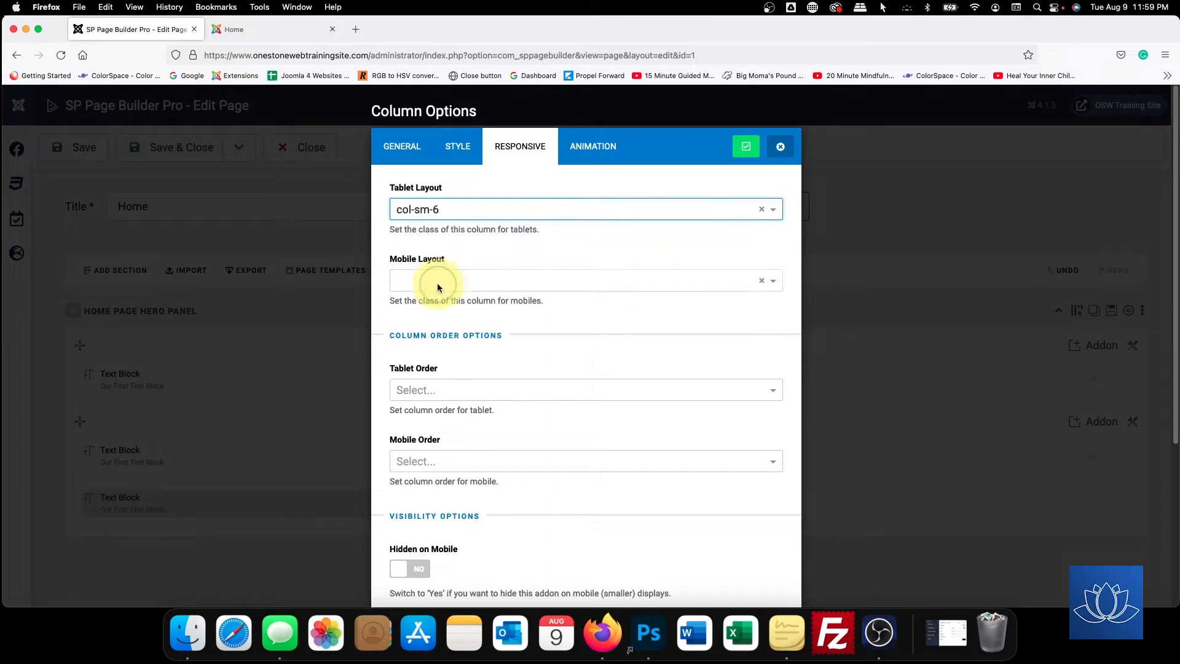
{"action": "left_click", "coordinate": [745, 156]}
Set the Tablet Layout of the column holding Our Third Text Block to col-sm-6, apply it and save the page
{"action": "left_click", "coordinate": [1133, 422]}
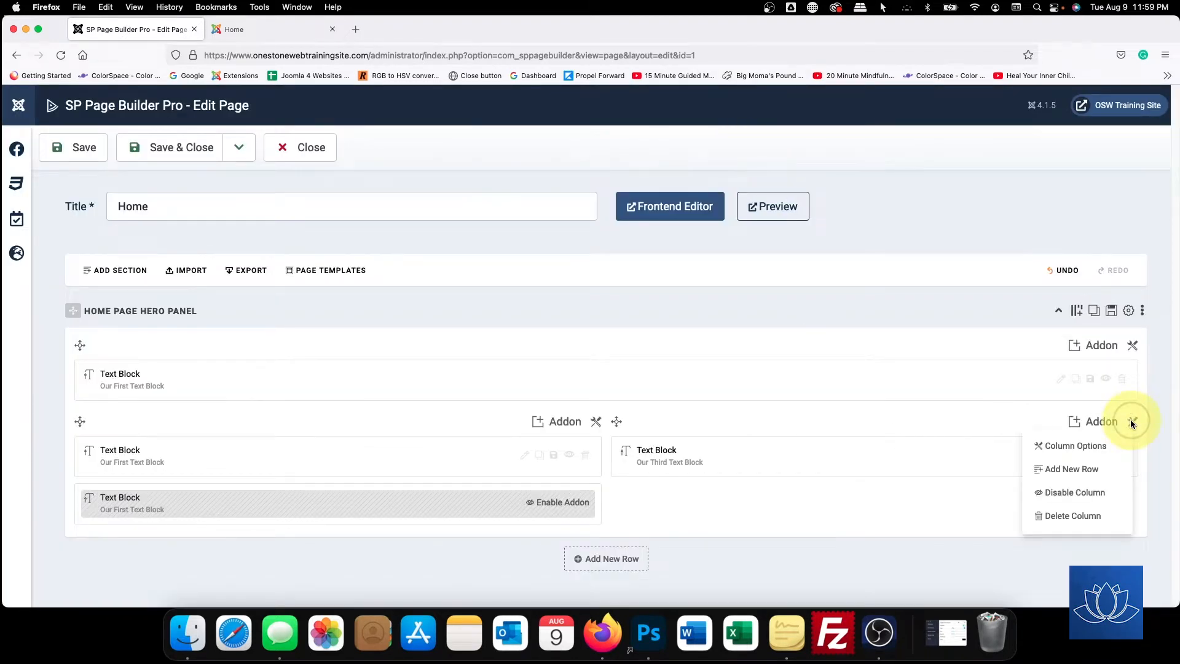
{"action": "left_click", "coordinate": [1083, 447]}
{"action": "left_click", "coordinate": [544, 146]}
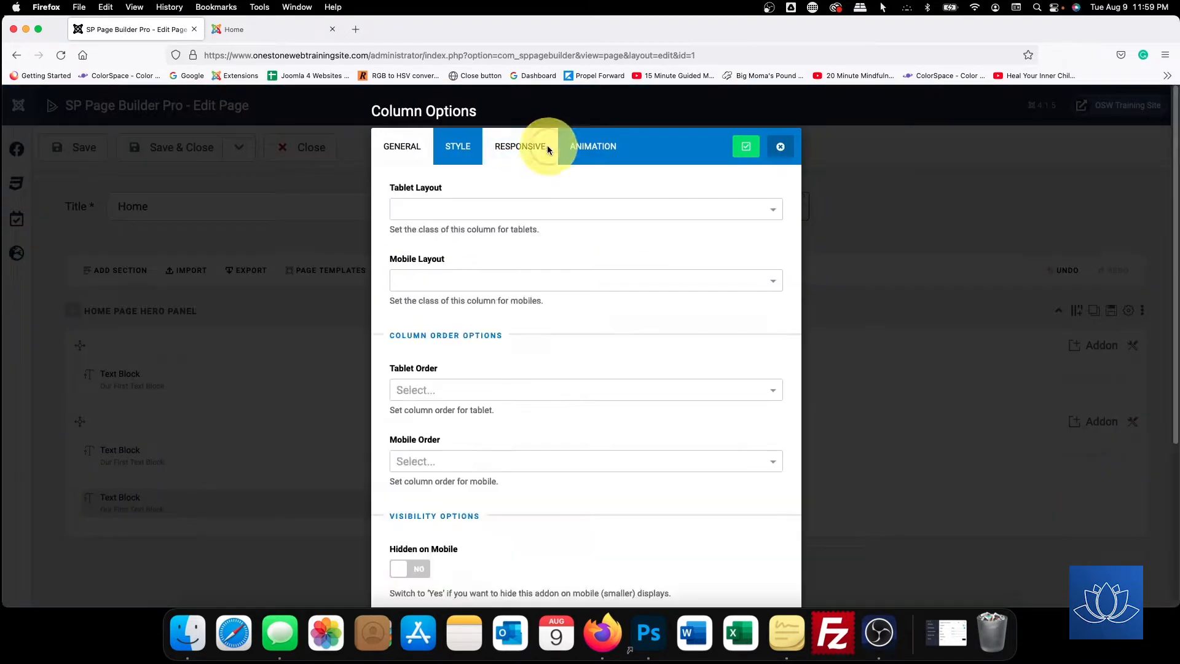
{"action": "left_click", "coordinate": [470, 207]}
{"action": "scroll", "coordinate": [447, 302], "scroll_direction": "down", "scroll_amount": 3}
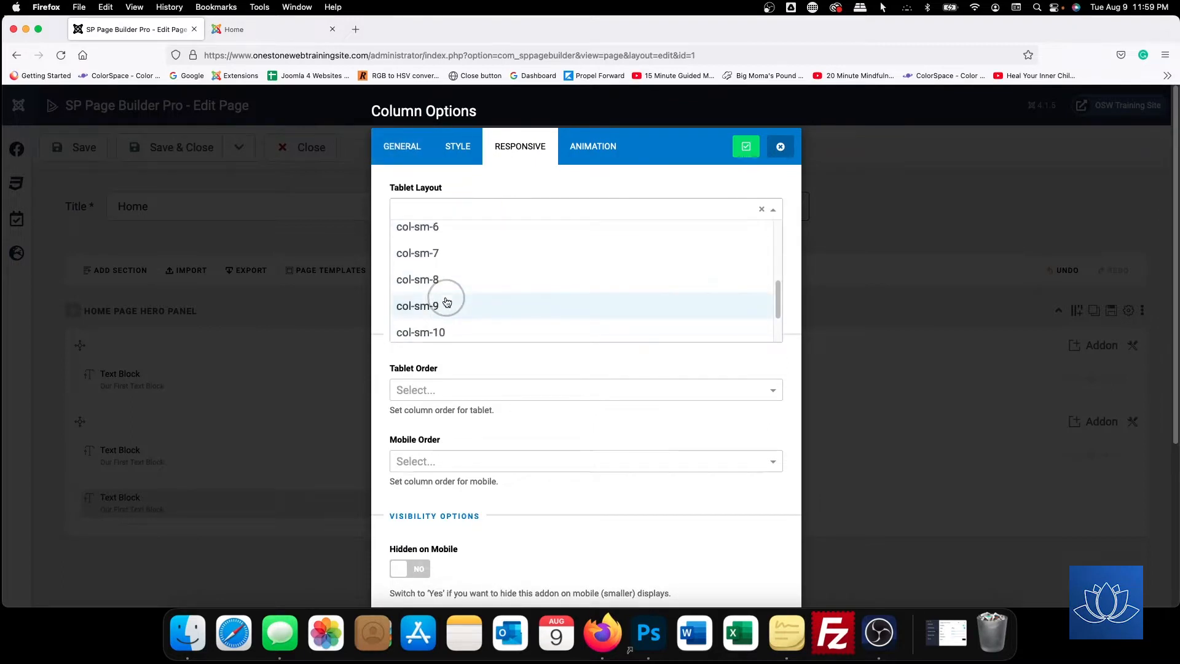
{"action": "scroll", "coordinate": [448, 258], "scroll_direction": "up", "scroll_amount": 1}
{"action": "left_click", "coordinate": [448, 225]}
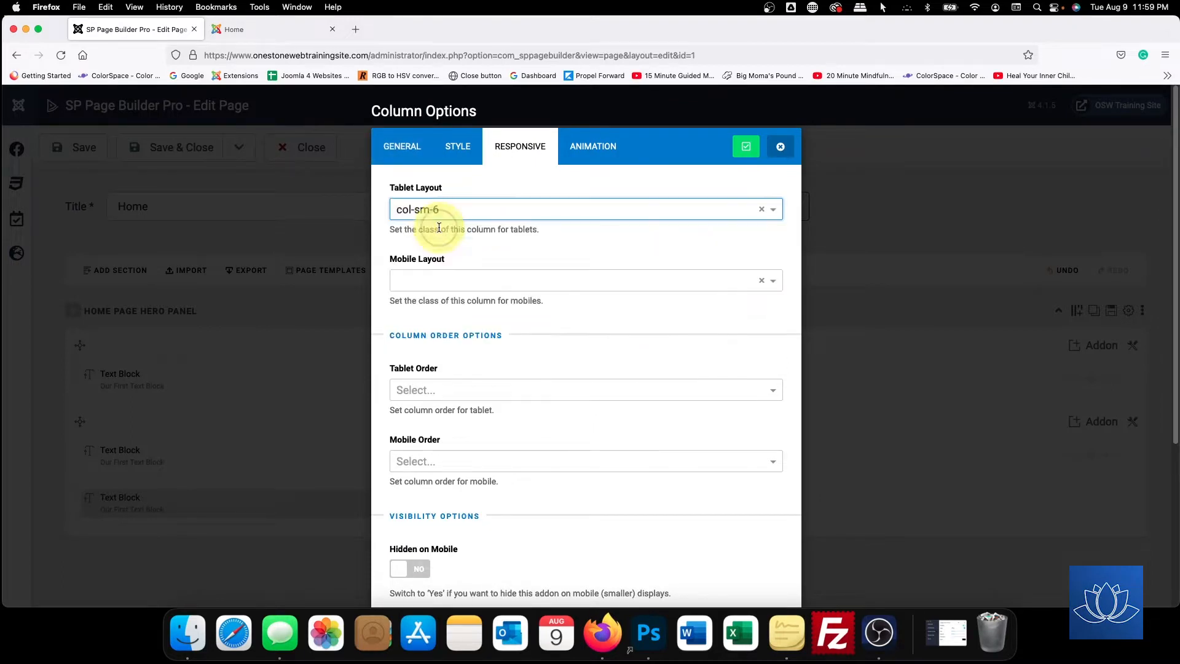
{"action": "left_click", "coordinate": [746, 151]}
{"action": "left_click", "coordinate": [84, 148]}
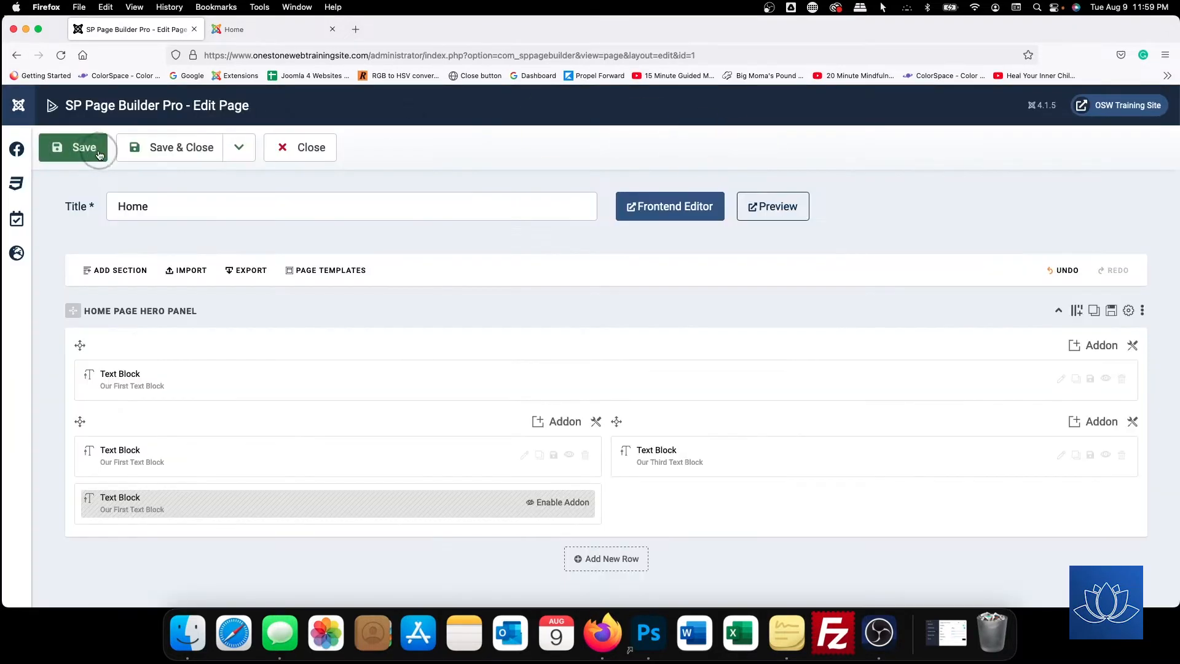
Reload the live home page and examine the two lower text blocks with the browser window narrowed to tablet width
{"action": "left_click", "coordinate": [258, 31]}
{"action": "left_click", "coordinate": [61, 54]}
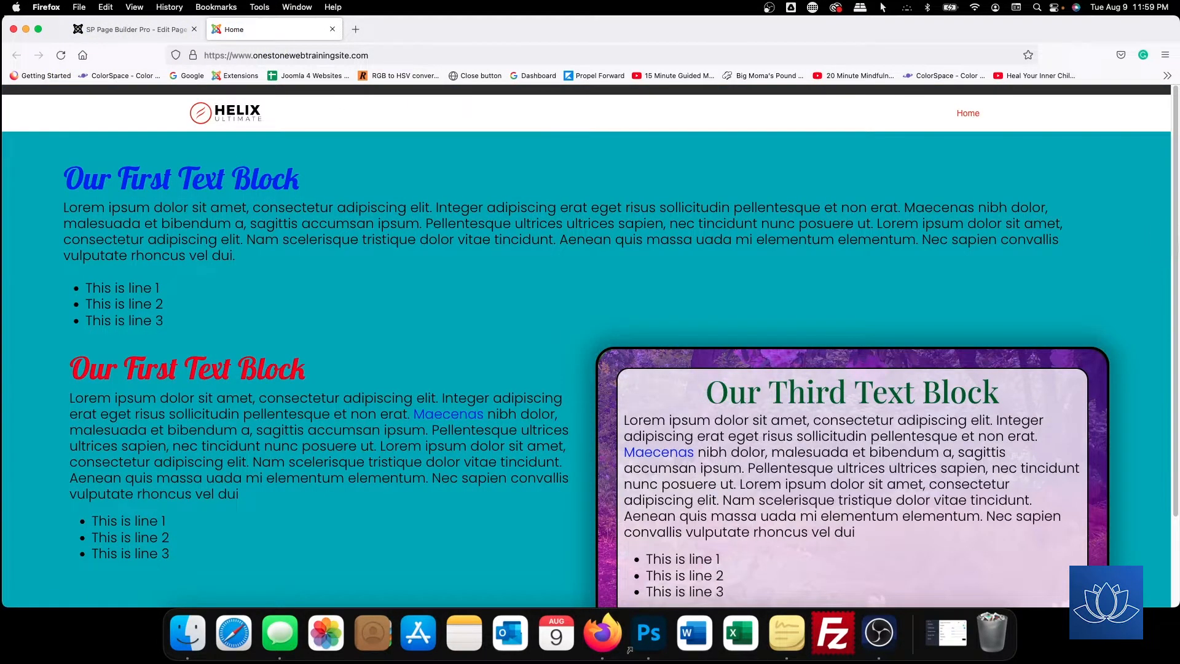
{"action": "left_click_drag", "start_coordinate": [1170, 246], "coordinate": [593, 271]}
{"action": "scroll", "coordinate": [518, 231], "scroll_direction": "down", "scroll_amount": 2}
{"action": "scroll", "coordinate": [517, 230], "scroll_direction": "down", "scroll_amount": 5}
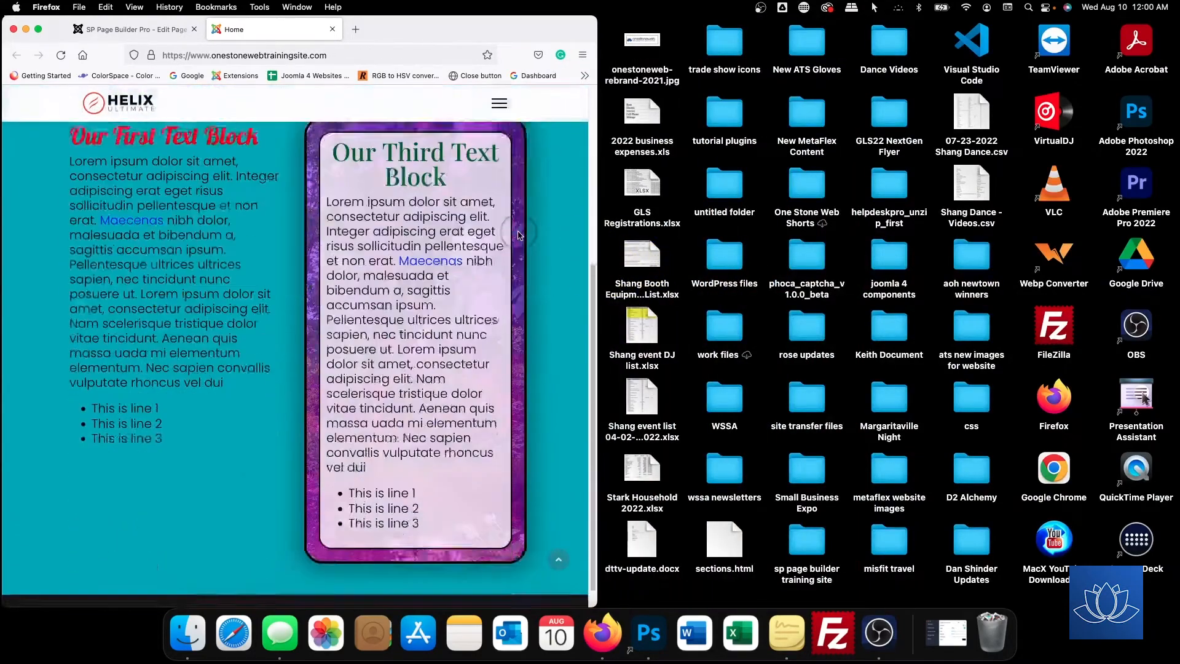
{"action": "scroll", "coordinate": [518, 231], "scroll_direction": "up", "scroll_amount": 6}
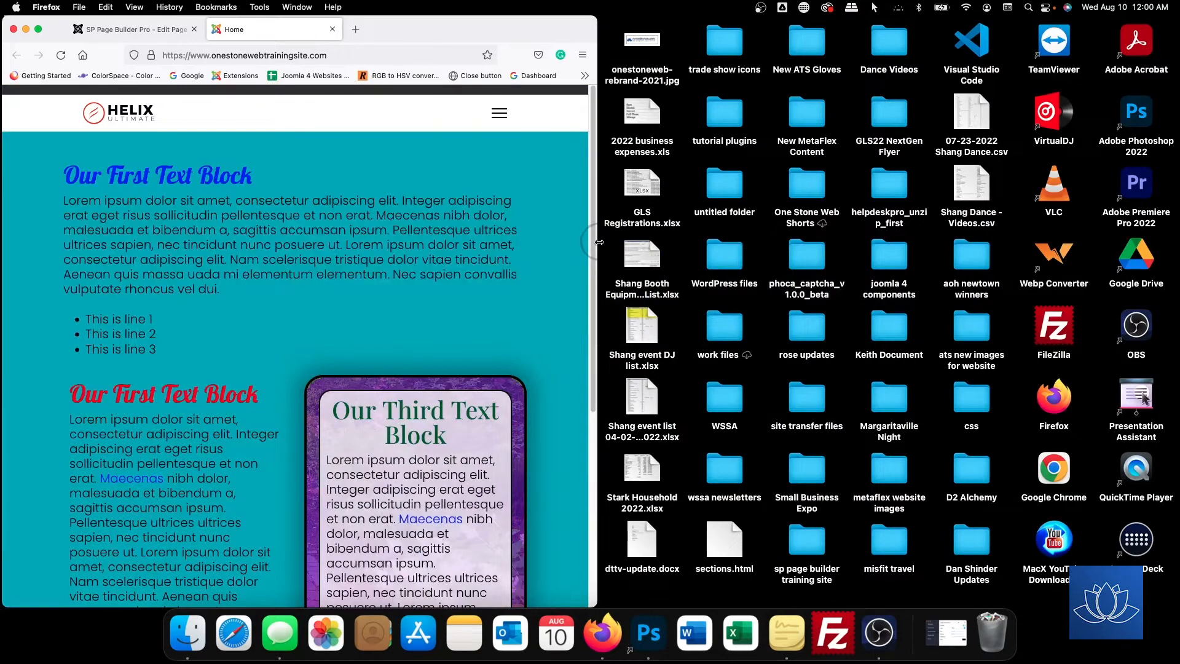
Review the text block layout with the browser window at phone width, and restore the window to full width
{"action": "left_click_drag", "start_coordinate": [600, 242], "coordinate": [398, 255]}
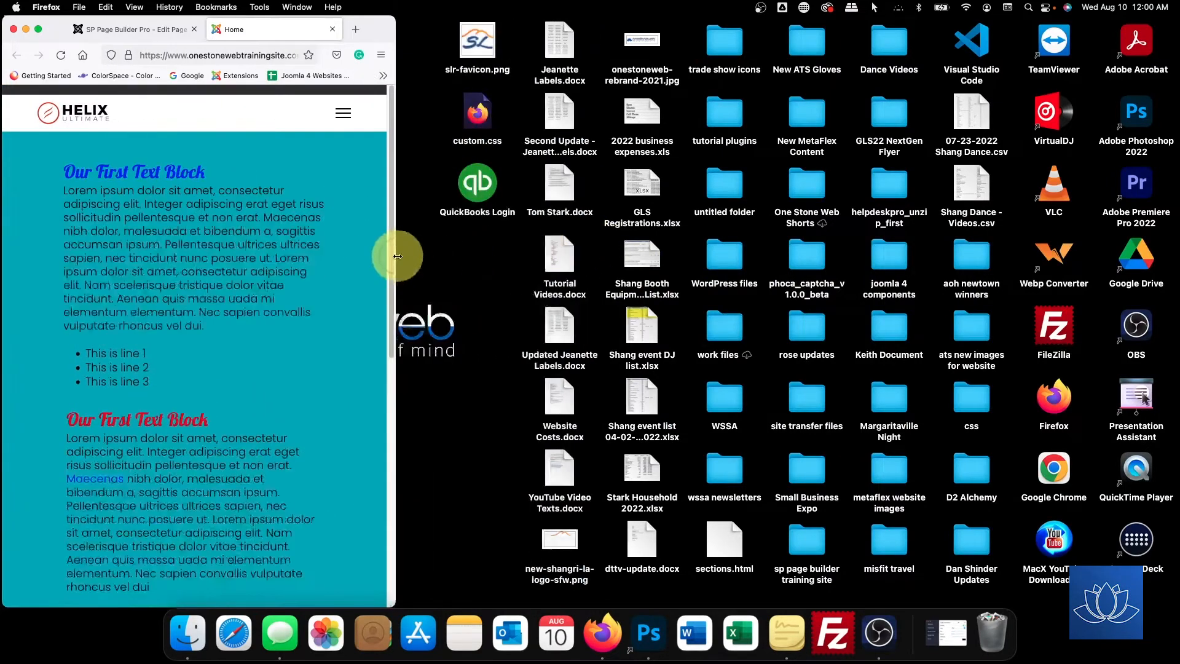
{"action": "scroll", "coordinate": [272, 290], "scroll_direction": "down", "scroll_amount": 5}
{"action": "scroll", "coordinate": [273, 291], "scroll_direction": "up", "scroll_amount": 5}
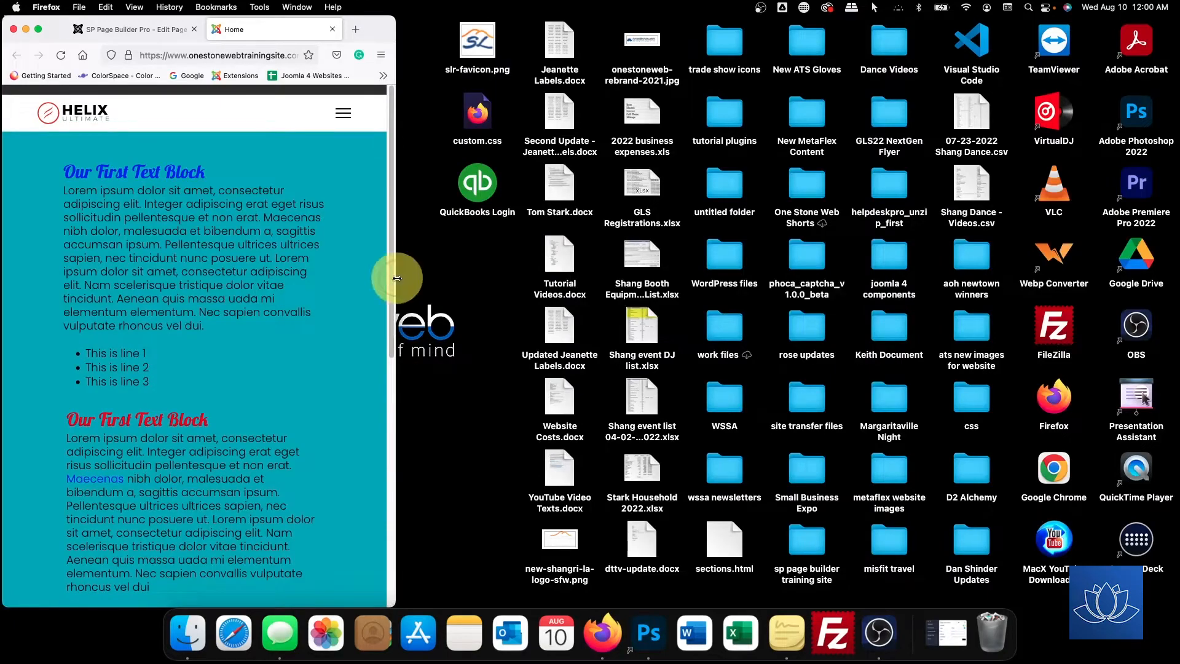
{"action": "double_click", "coordinate": [396, 277]}
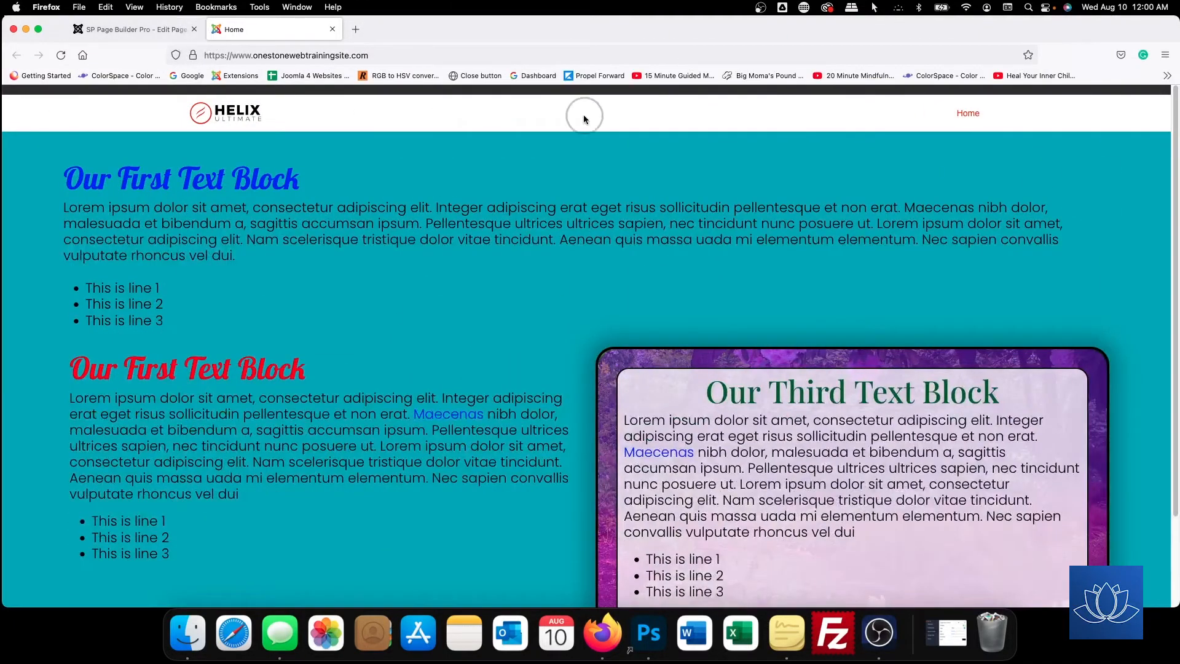
Check the two lower columns at a slightly wider tablet width, restore the full window and return to the page editor
{"action": "left_click_drag", "start_coordinate": [1175, 188], "coordinate": [678, 203]}
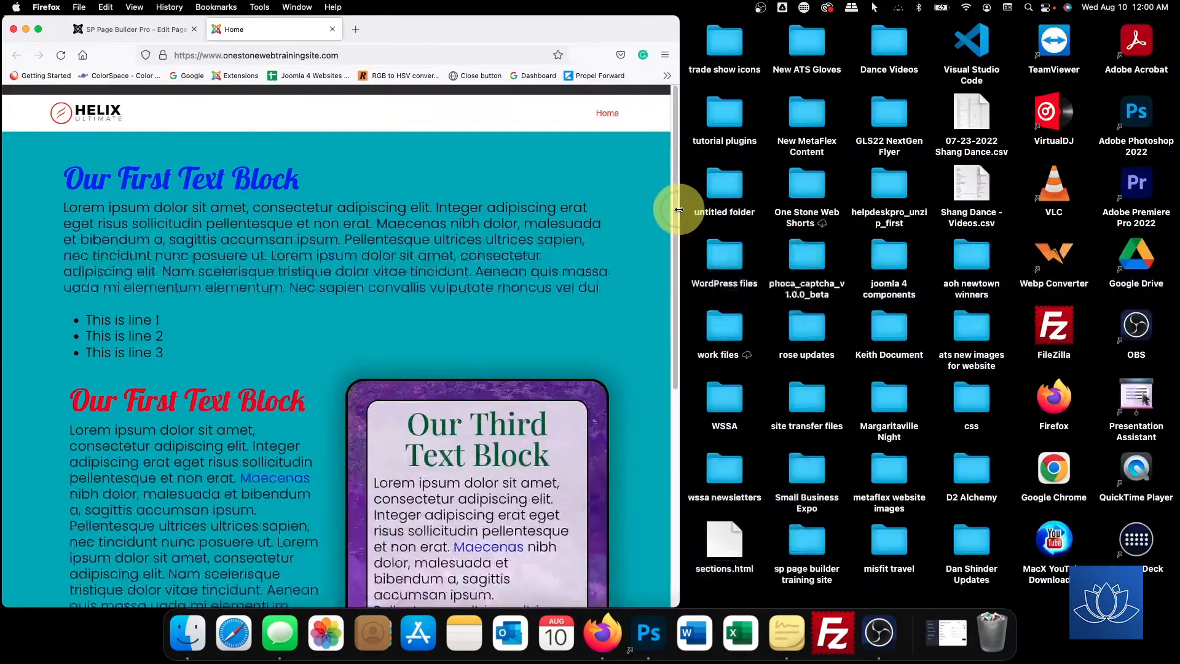
{"action": "scroll", "coordinate": [278, 313], "scroll_direction": "down", "scroll_amount": 5}
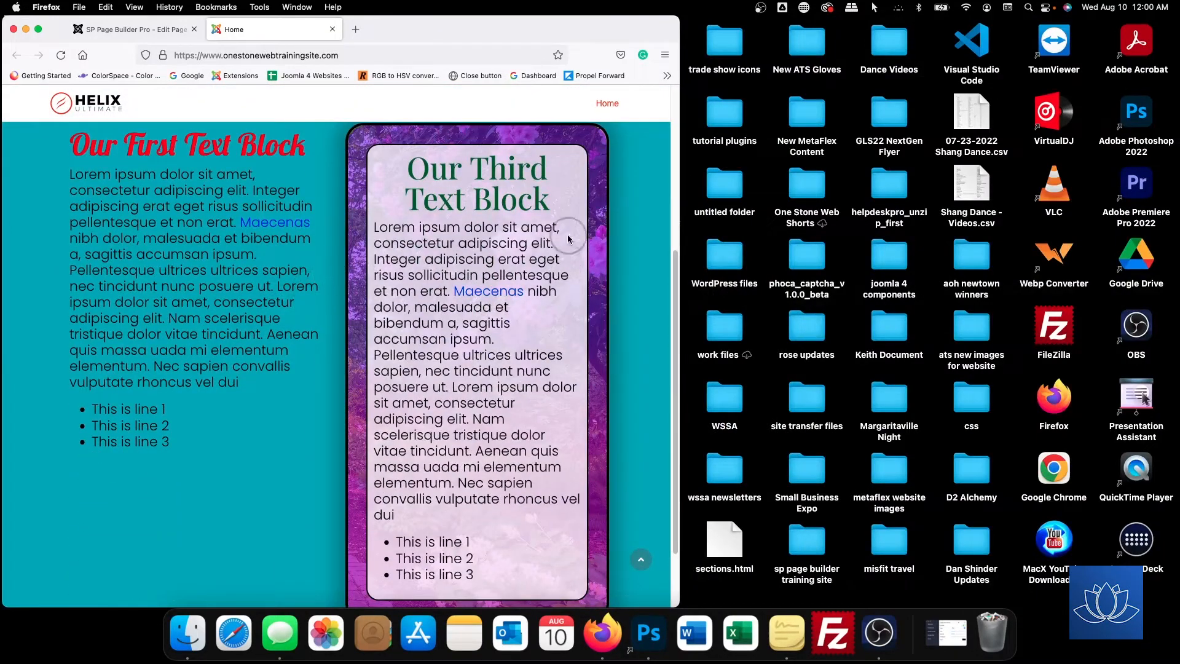
{"action": "left_click_drag", "start_coordinate": [679, 237], "coordinate": [1177, 240]}
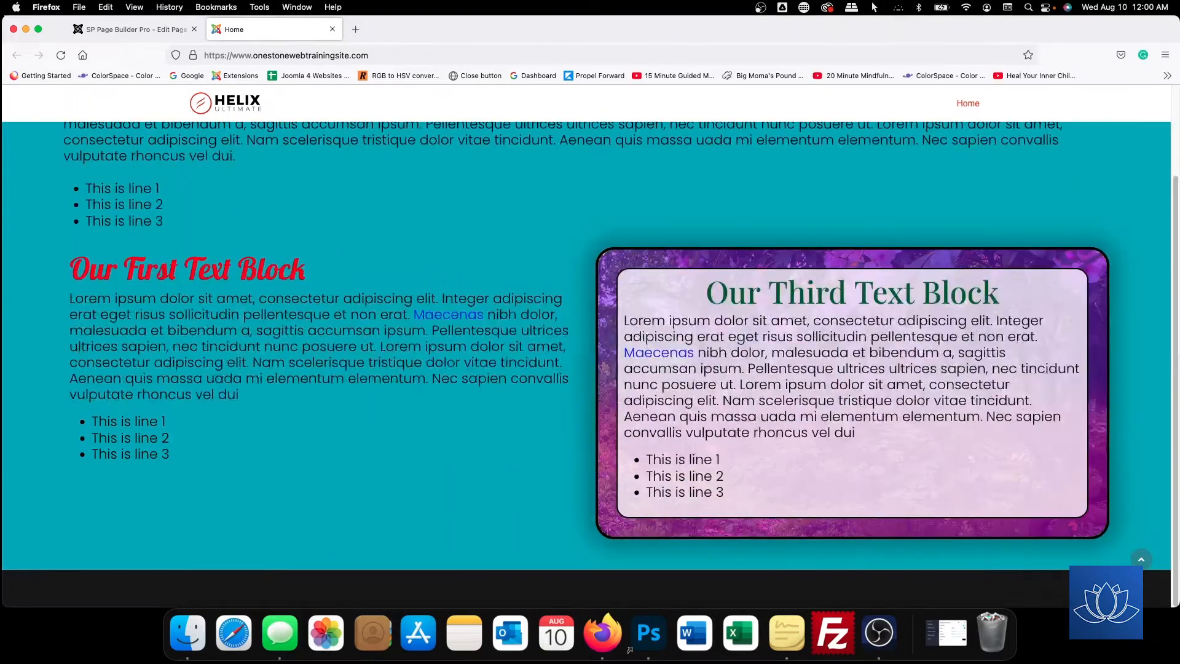
{"action": "left_click", "coordinate": [136, 29]}
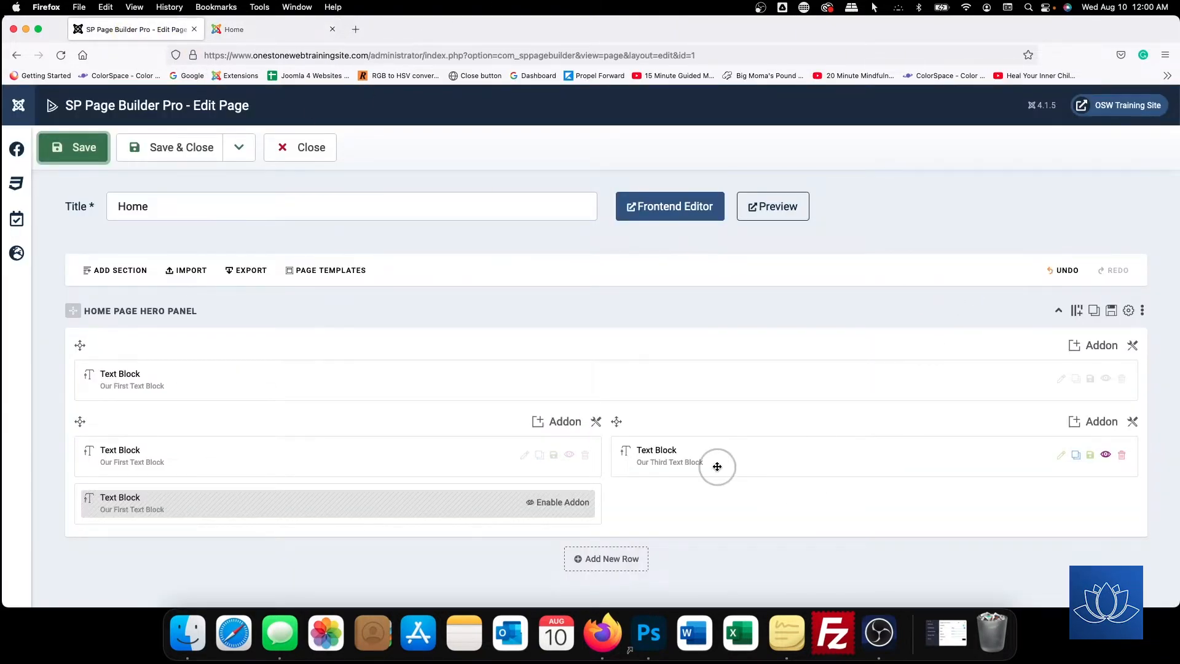
Set the Tablet Layout of the column holding the lower Our First Text Block to col-sm-5 and apply it
{"action": "left_click", "coordinate": [598, 423]}
{"action": "left_click", "coordinate": [639, 447]}
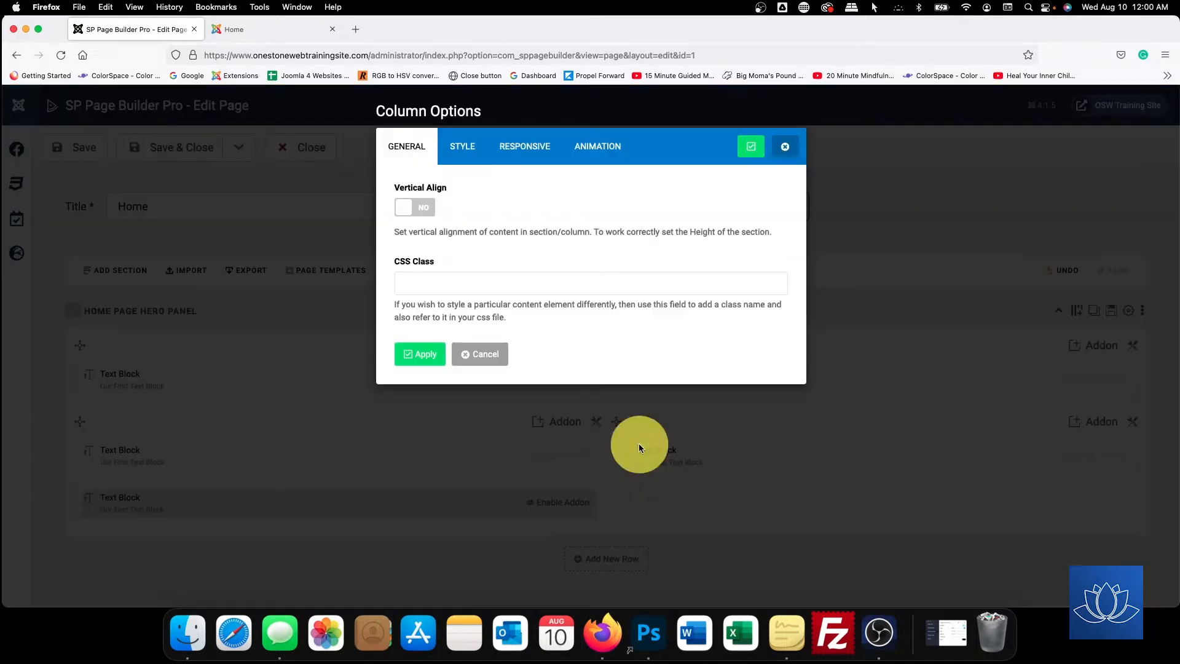
{"action": "left_click", "coordinate": [528, 147]}
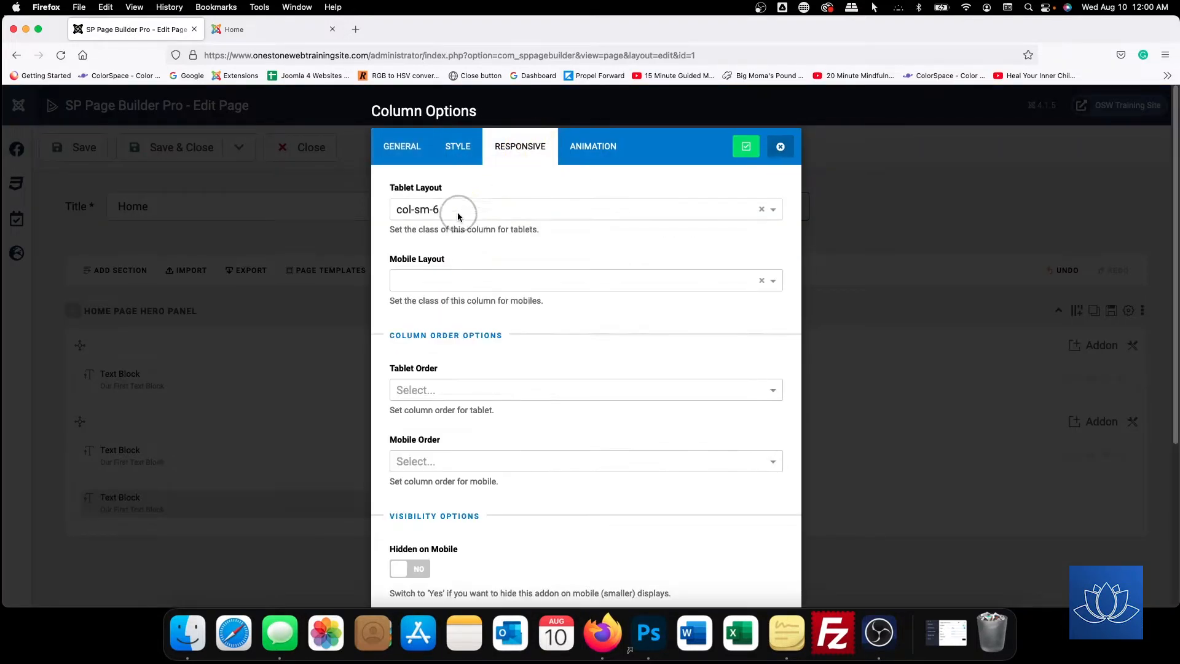
{"action": "left_click", "coordinate": [458, 212]}
{"action": "scroll", "coordinate": [440, 275], "scroll_direction": "up", "scroll_amount": 2}
{"action": "left_click", "coordinate": [433, 230]}
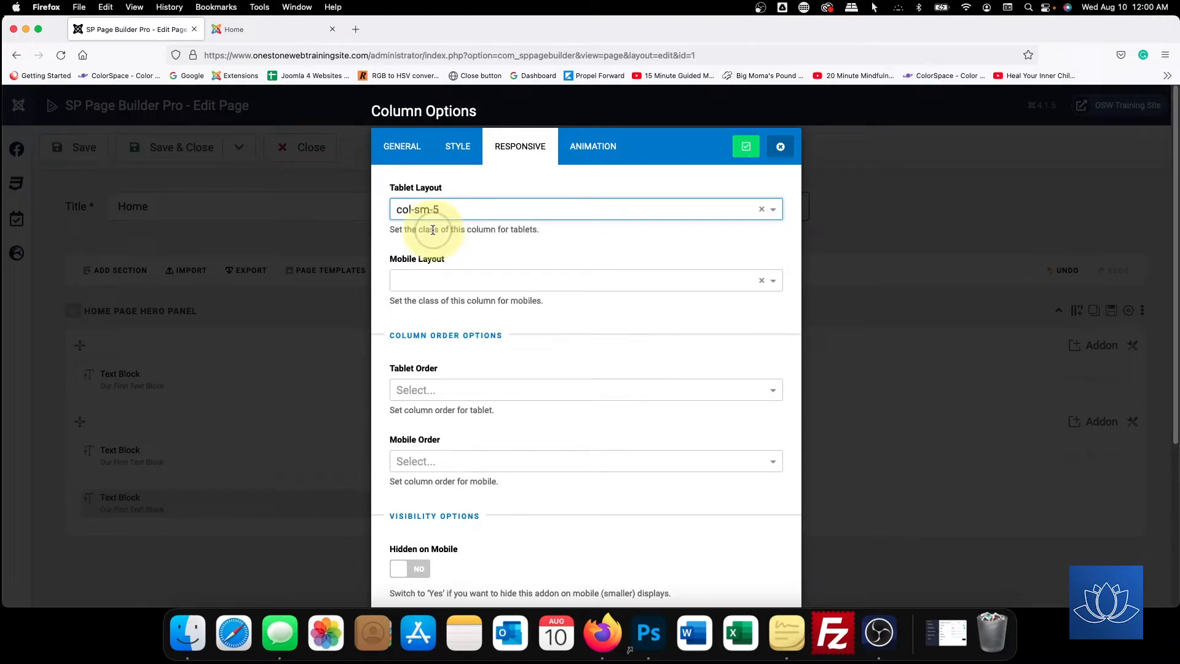
{"action": "left_click", "coordinate": [746, 147]}
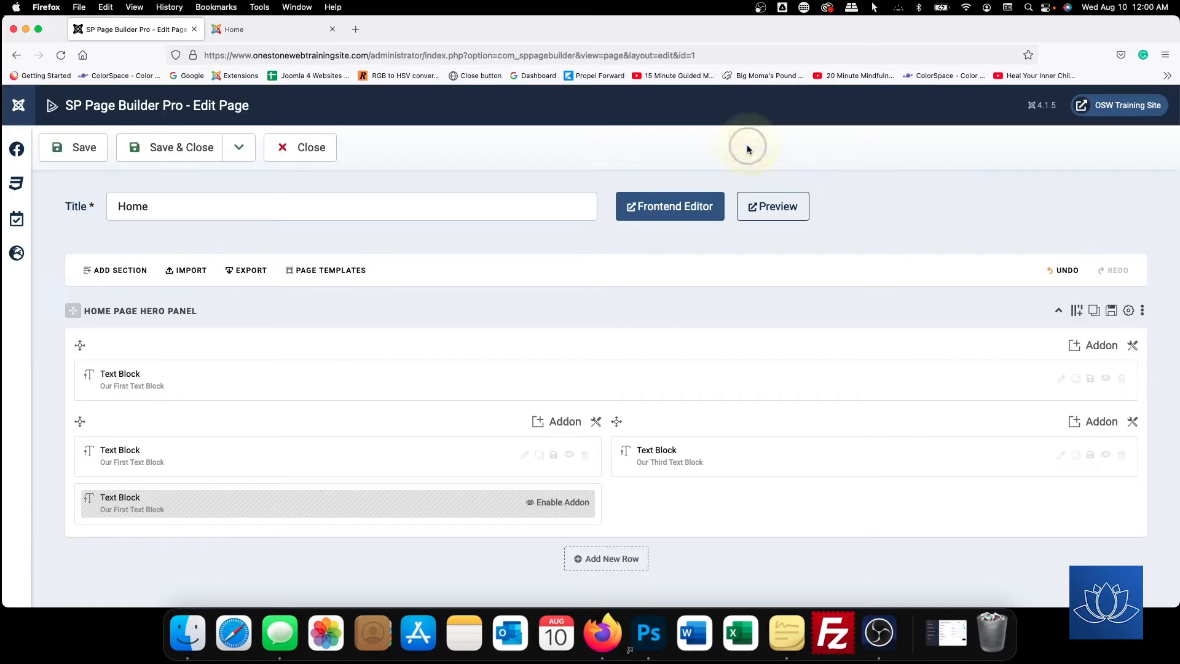
Set the Tablet Layout of the Our Third Text Block column to col-sm-7, apply it and save the page
{"action": "left_click", "coordinate": [1136, 426]}
{"action": "left_click", "coordinate": [1072, 442]}
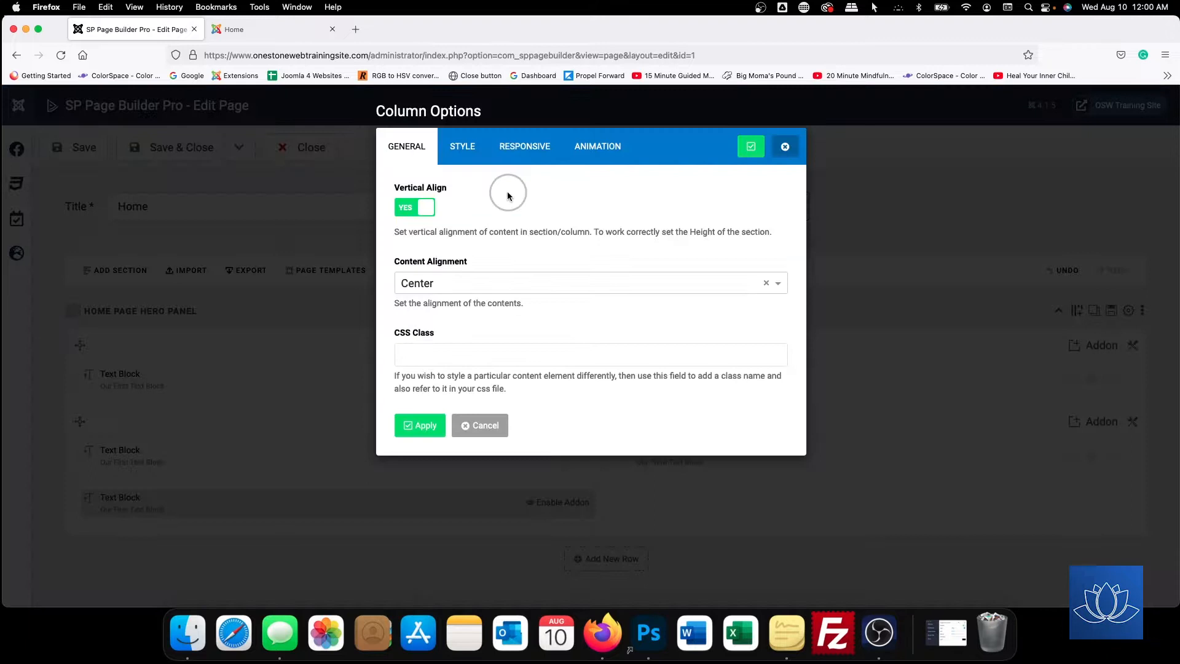
{"action": "left_click", "coordinate": [519, 150]}
{"action": "left_click", "coordinate": [473, 209]}
{"action": "left_click", "coordinate": [465, 257]}
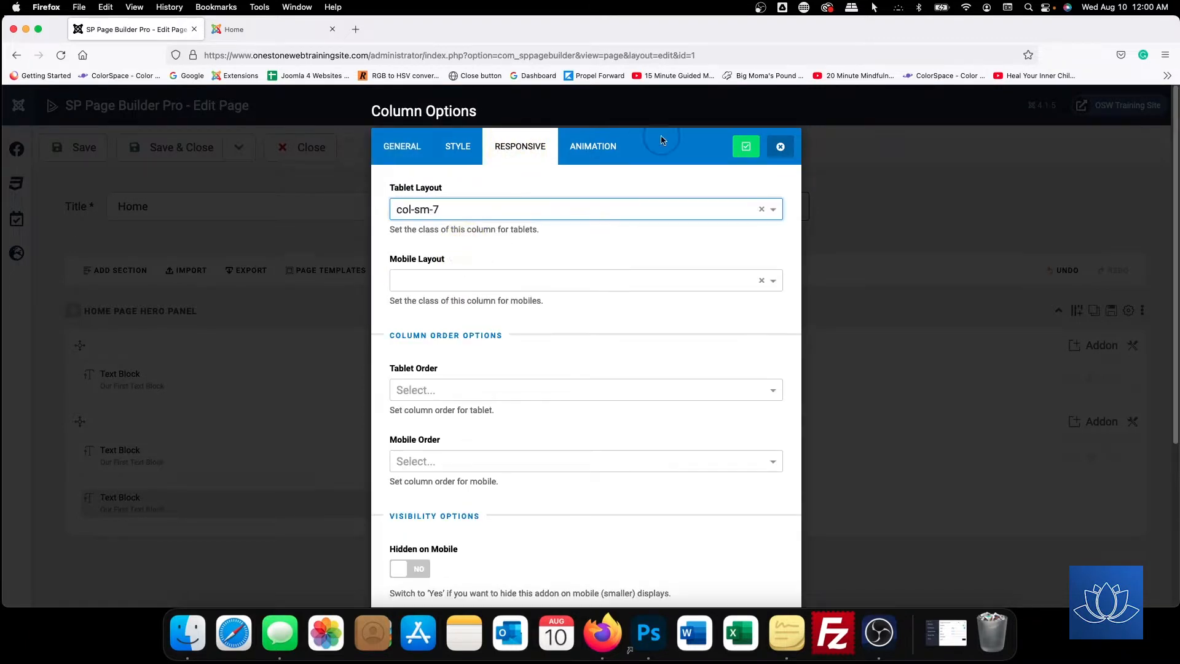
{"action": "left_click", "coordinate": [744, 154]}
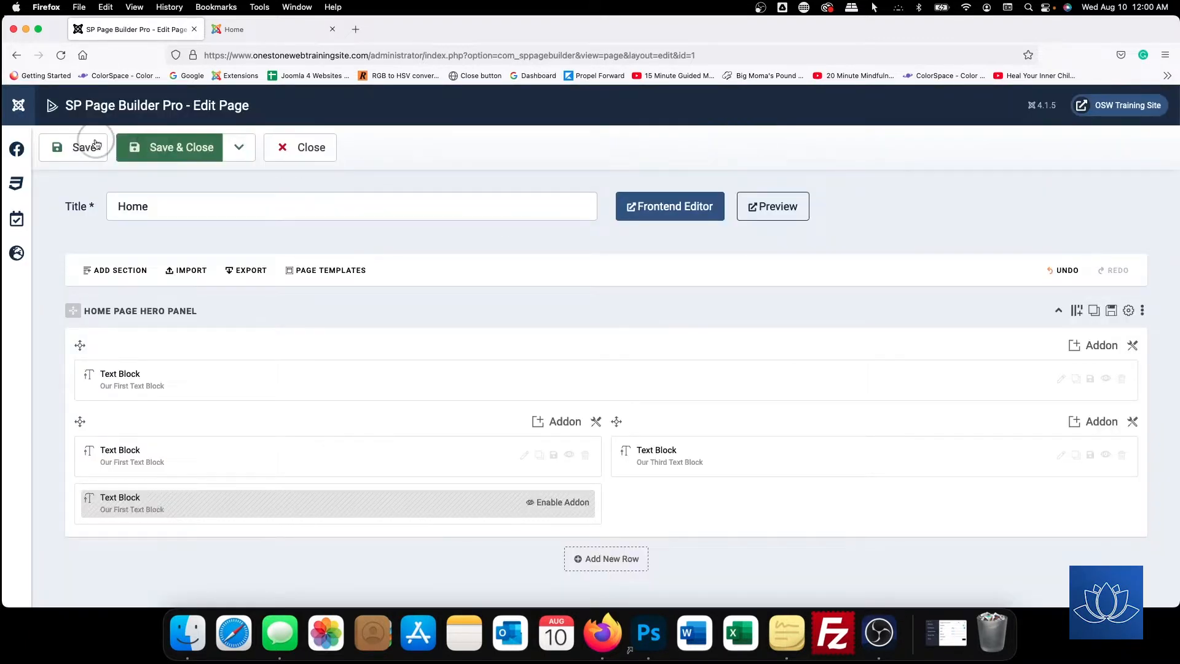
{"action": "left_click", "coordinate": [52, 147]}
Reload the live home page and examine the widths of the two lower columns with the browser window narrowed to tablet width
{"action": "left_click", "coordinate": [248, 29]}
{"action": "key", "text": "super+r"}
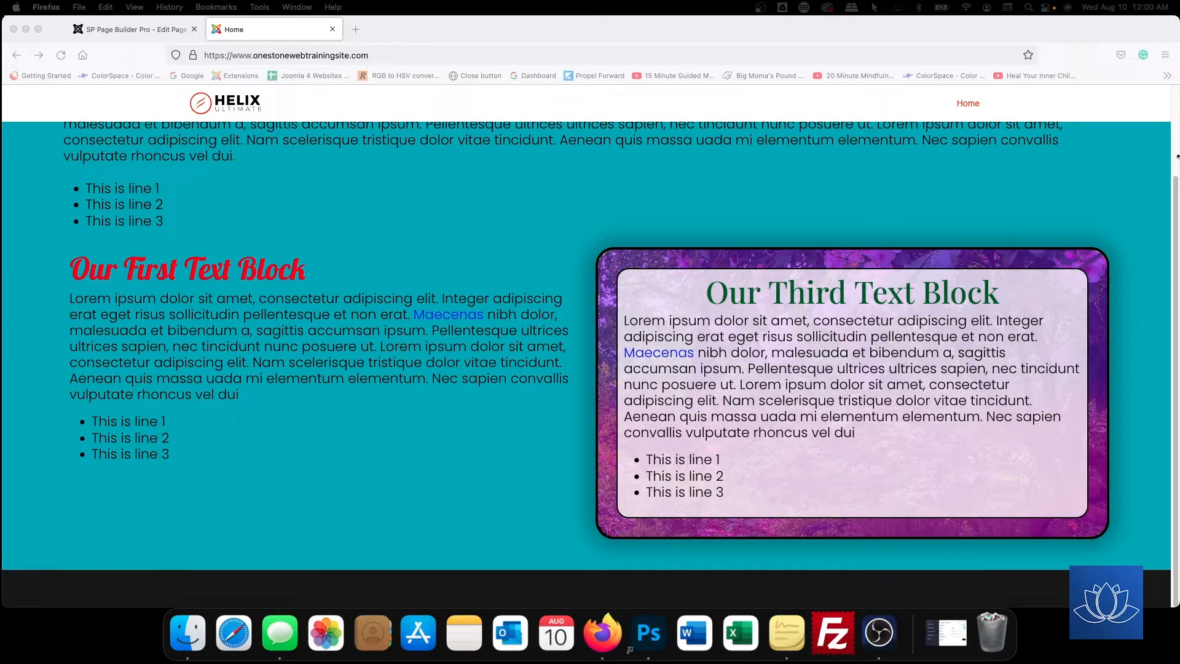
{"action": "left_click", "coordinate": [795, 216]}
{"action": "left_click_drag", "start_coordinate": [1179, 152], "coordinate": [739, 190]}
{"action": "scroll", "coordinate": [578, 307], "scroll_direction": "down", "scroll_amount": 3}
{"action": "scroll", "coordinate": [578, 308], "scroll_direction": "up", "scroll_amount": 5}
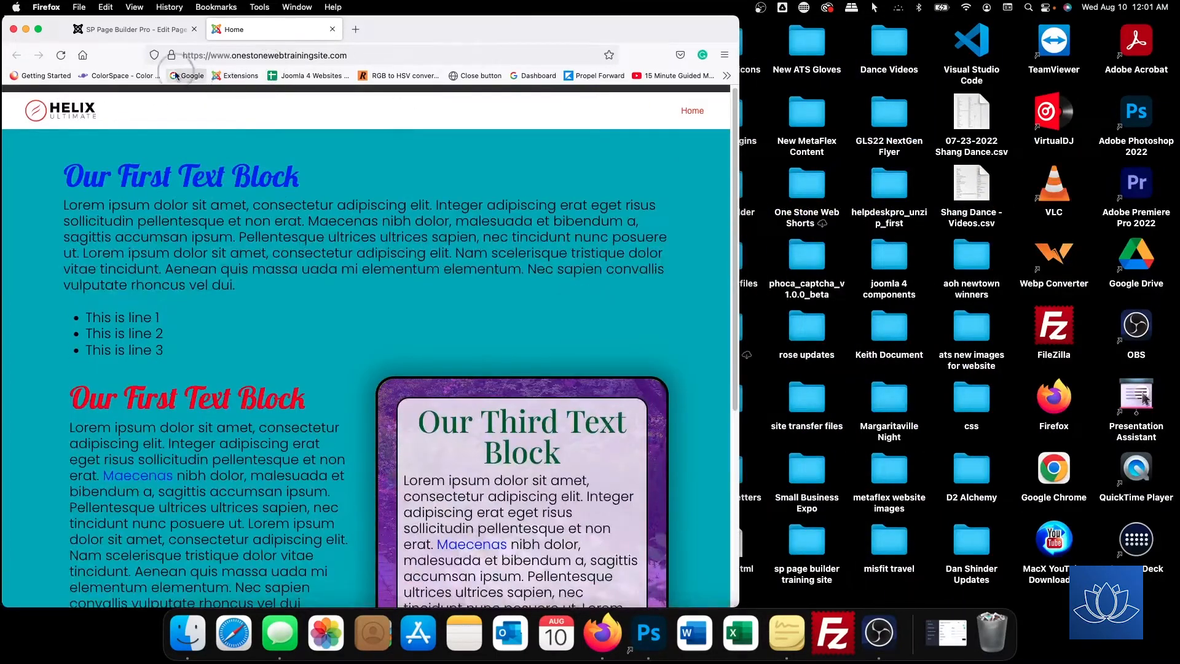
Save the page again in the editor and reload the live home page to recheck the two lower columns
{"action": "left_click", "coordinate": [137, 34]}
{"action": "left_click", "coordinate": [79, 146]}
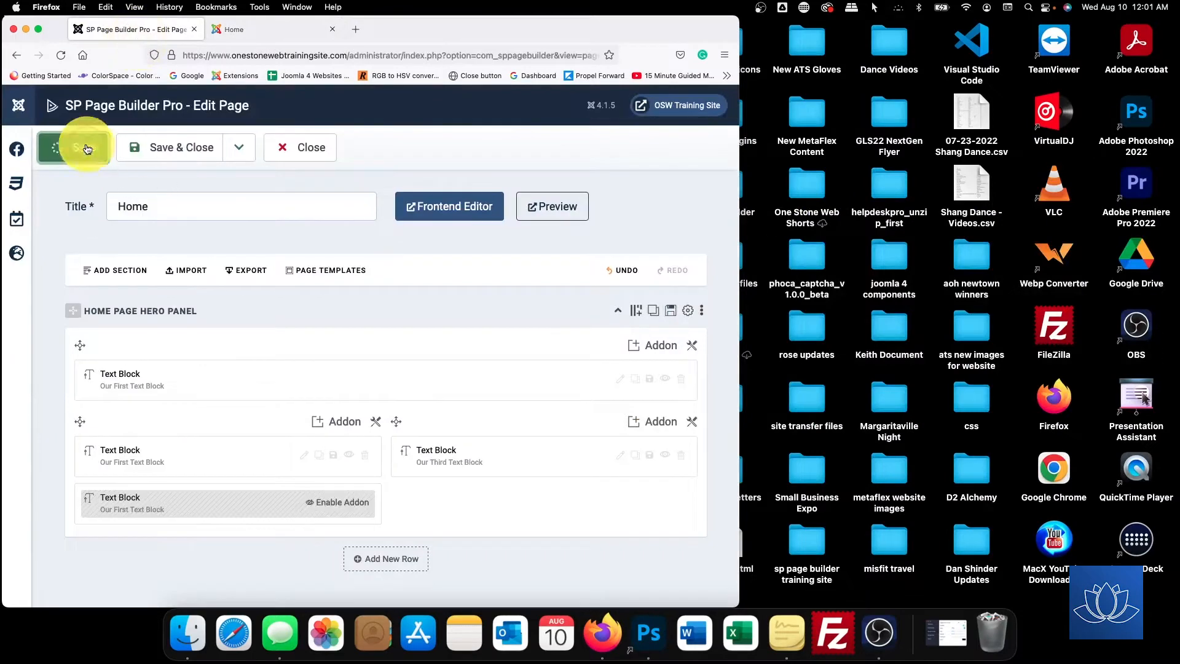
{"action": "left_click", "coordinate": [233, 31]}
{"action": "left_click", "coordinate": [61, 55]}
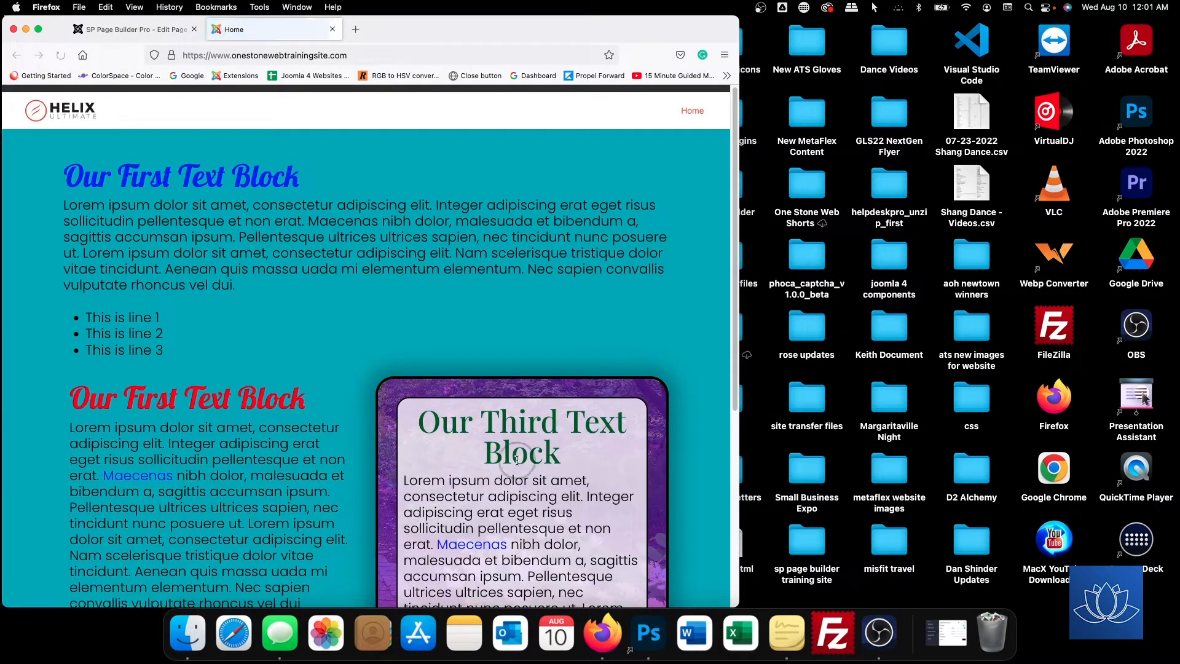
Return to the page editor, change the lower Our First Text Block column's Tablet Layout to col-sm-4 and apply it
{"action": "left_click", "coordinate": [159, 35]}
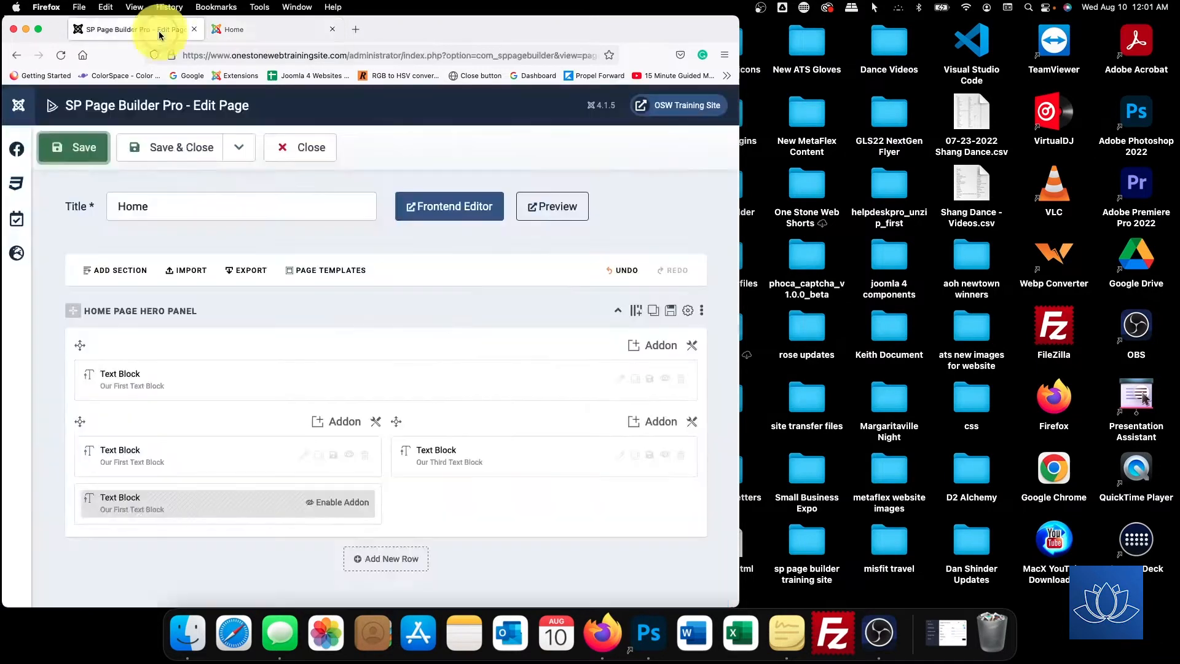
{"action": "left_click", "coordinate": [374, 422]}
{"action": "left_click", "coordinate": [424, 445]}
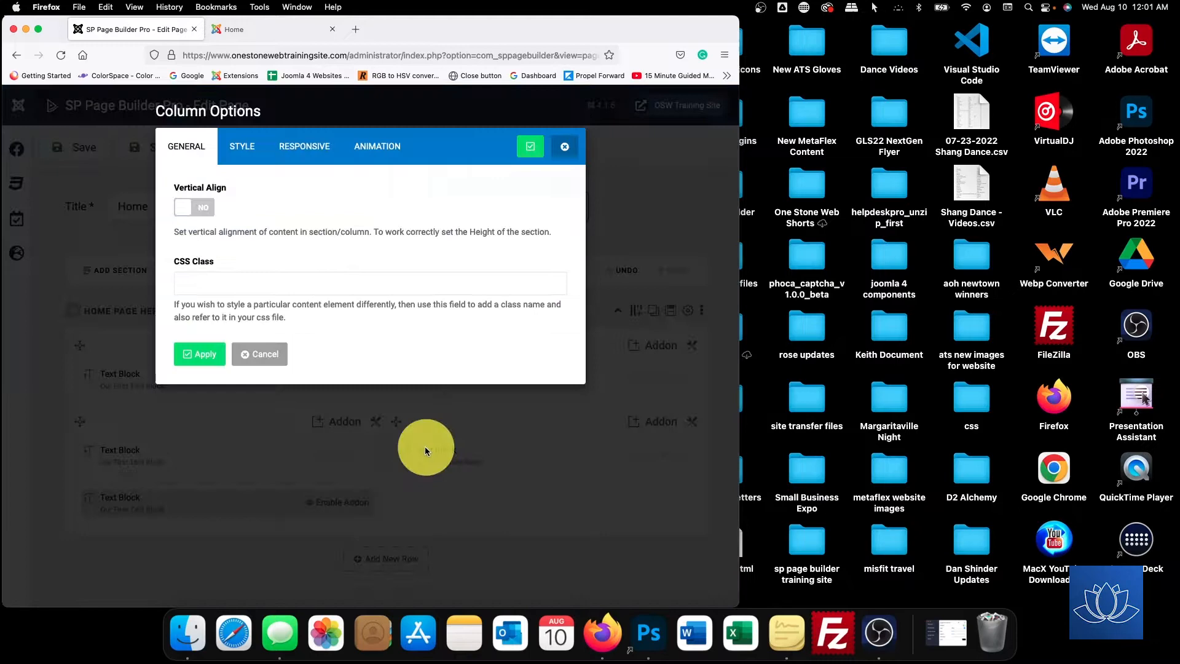
{"action": "left_click", "coordinate": [332, 139]}
{"action": "left_click", "coordinate": [237, 211]}
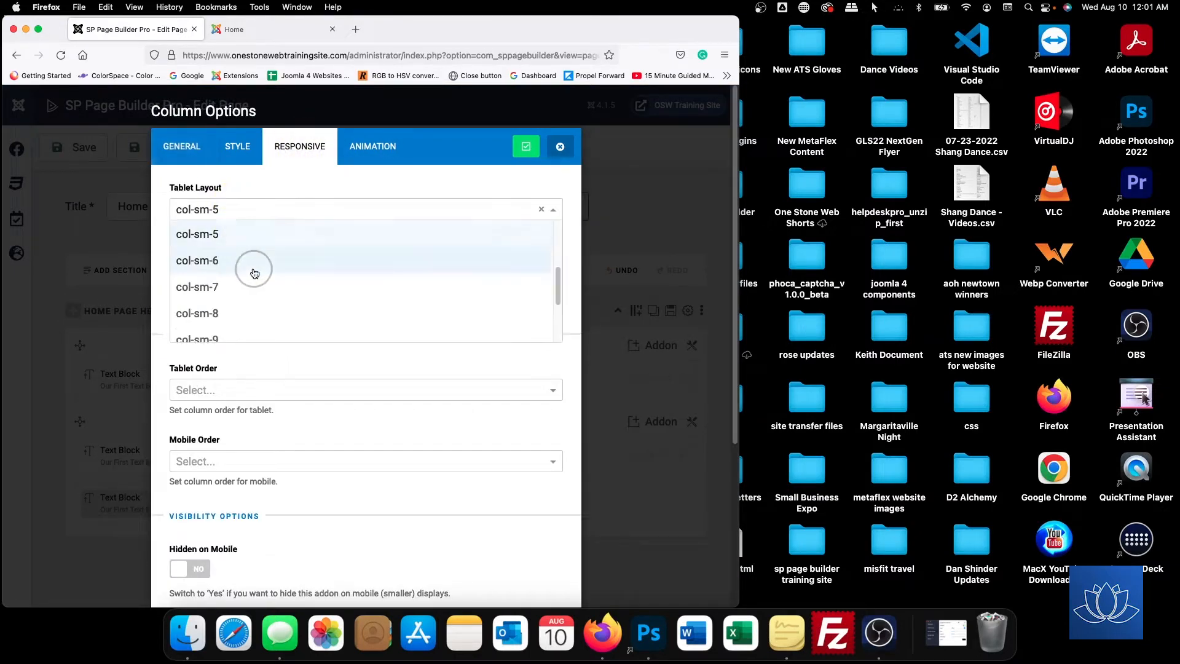
{"action": "scroll", "coordinate": [243, 273], "scroll_direction": "up", "scroll_amount": 3}
{"action": "left_click", "coordinate": [228, 275]}
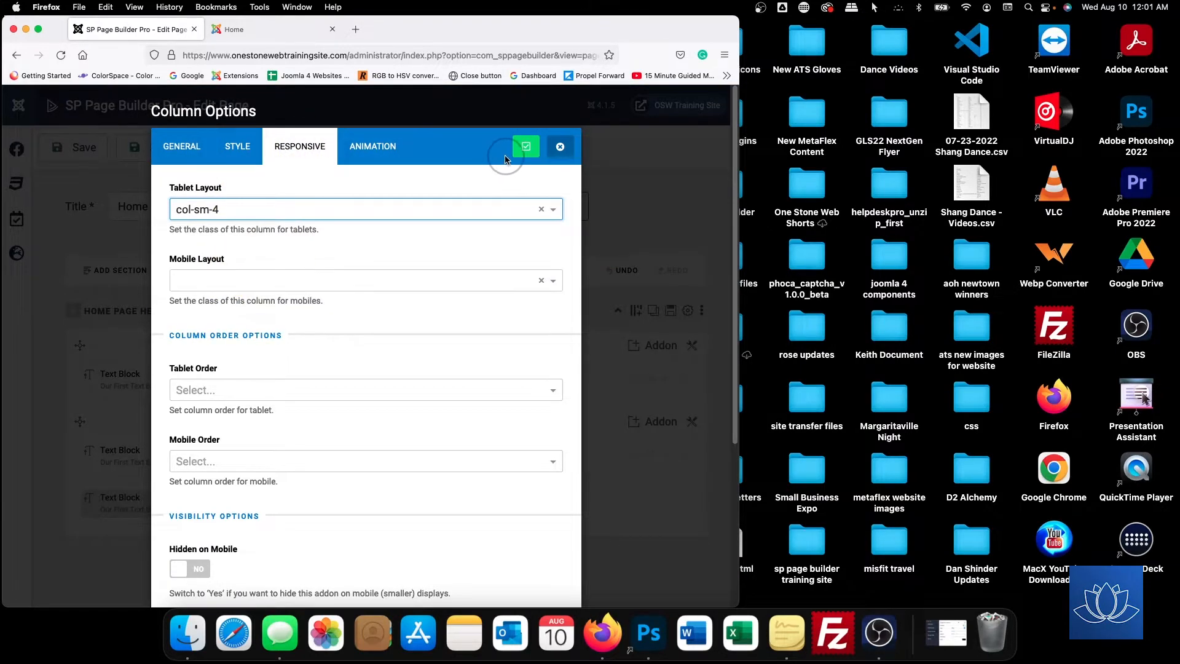
{"action": "left_click", "coordinate": [527, 147]}
Change the Our Third Text Block column's Tablet Layout to col-sm-8, apply it and save the page
{"action": "left_click", "coordinate": [692, 421]}
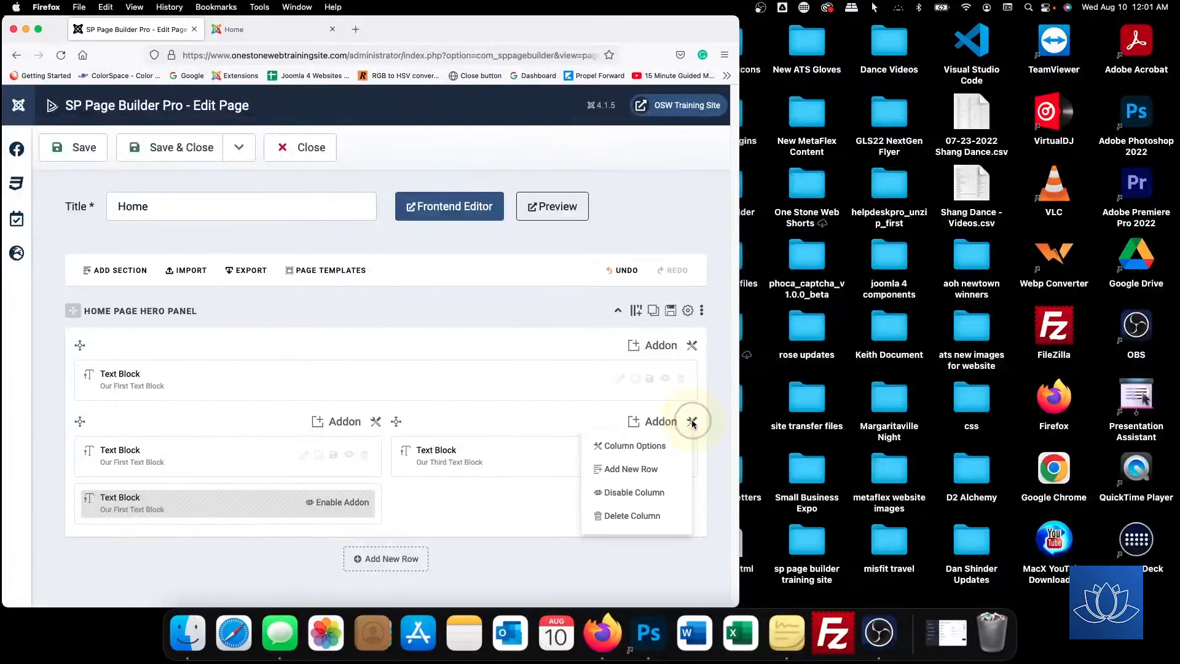
{"action": "left_click", "coordinate": [633, 443]}
{"action": "left_click", "coordinate": [319, 160]}
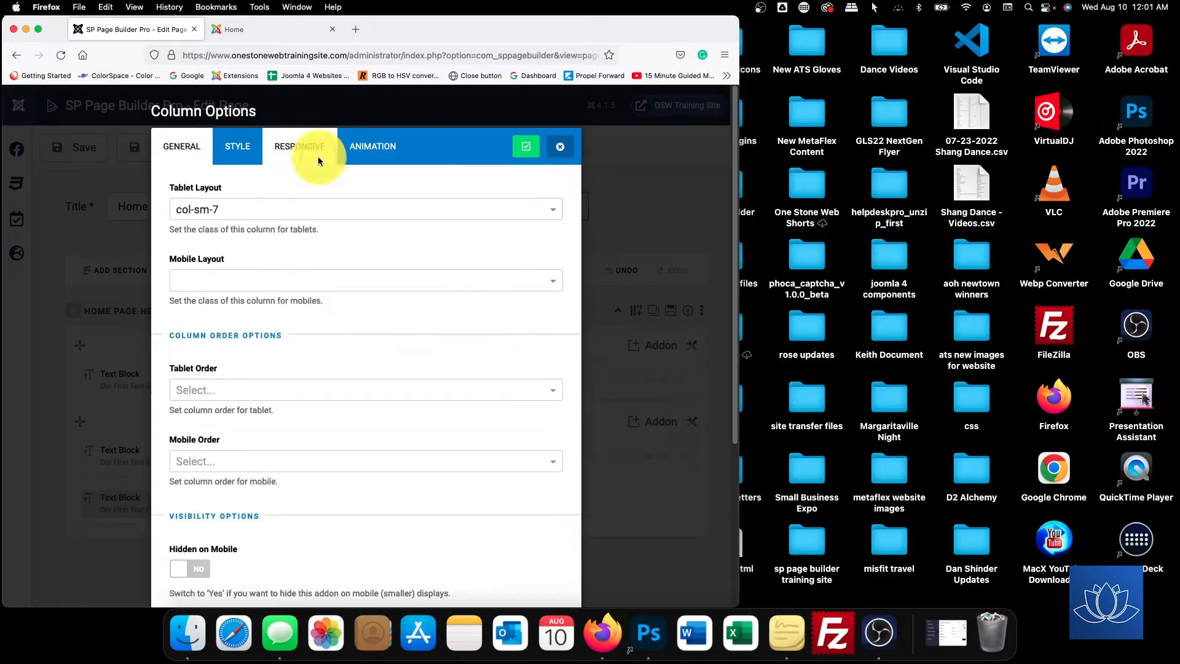
{"action": "left_click", "coordinate": [266, 209]}
{"action": "left_click", "coordinate": [252, 260]}
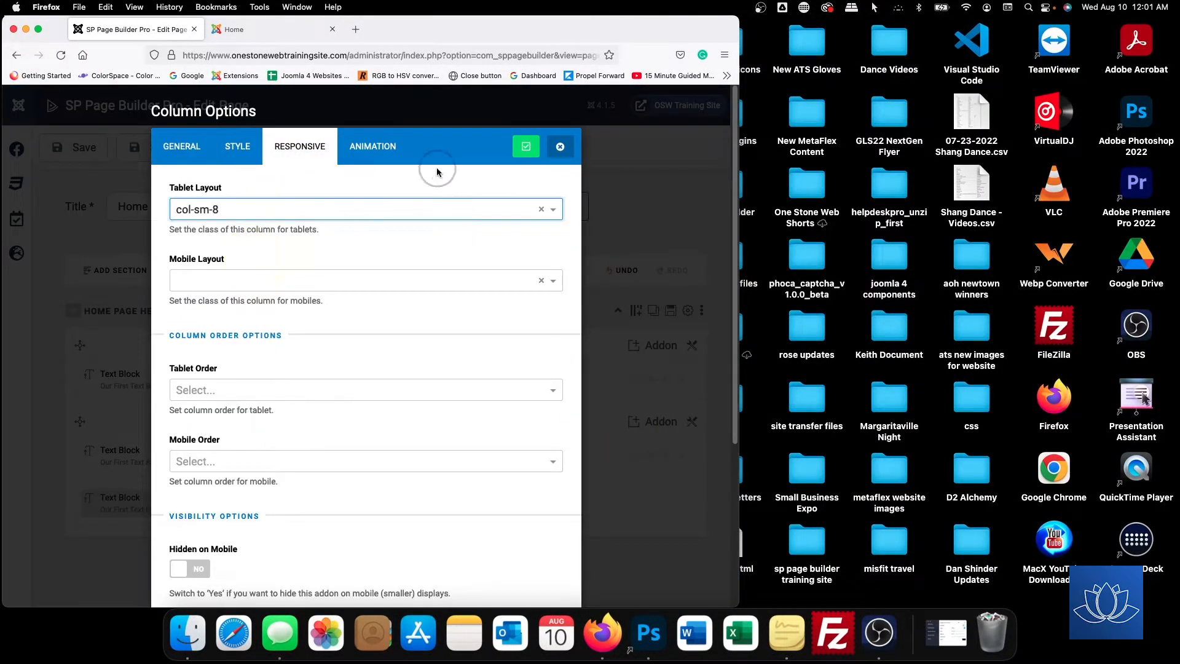
{"action": "left_click", "coordinate": [525, 146]}
{"action": "left_click", "coordinate": [80, 138]}
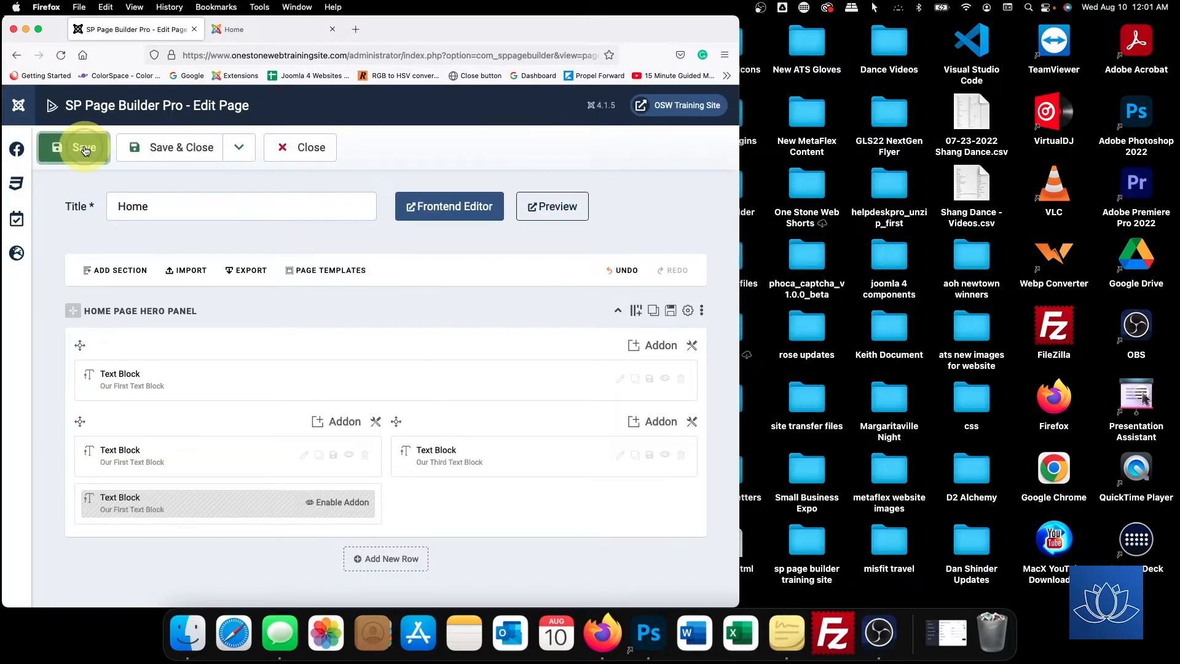
Reload the live home page, compare the two lower columns at a narrower tablet width, and restore the full window
{"action": "left_click", "coordinate": [238, 30]}
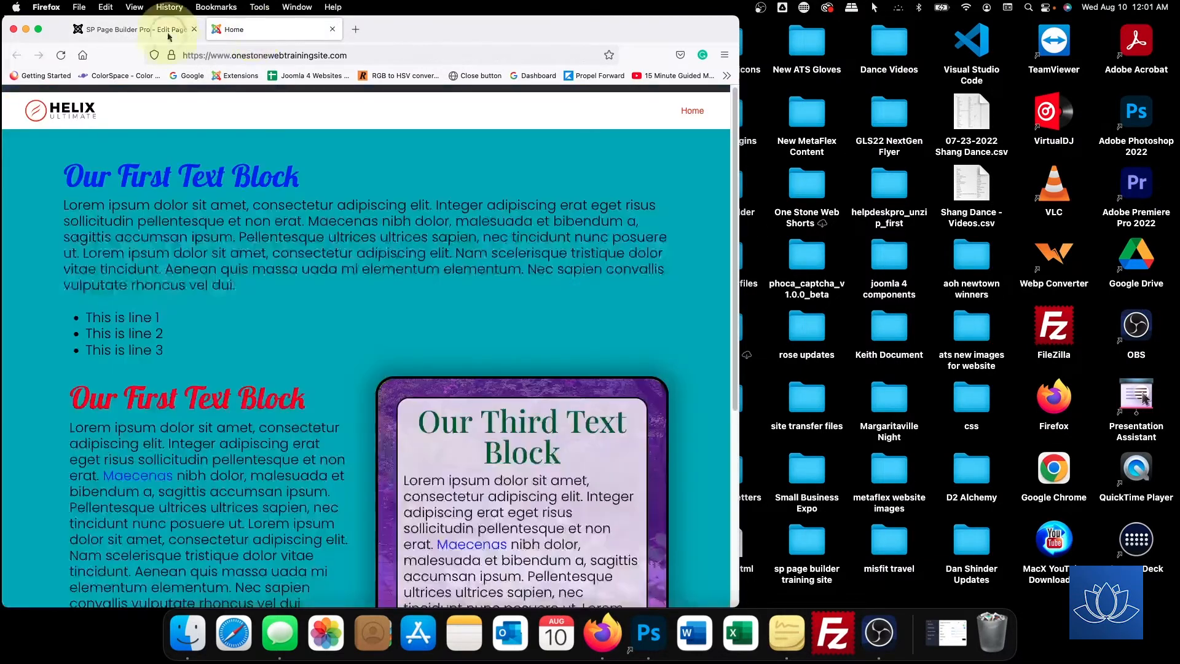
{"action": "left_click", "coordinate": [60, 56]}
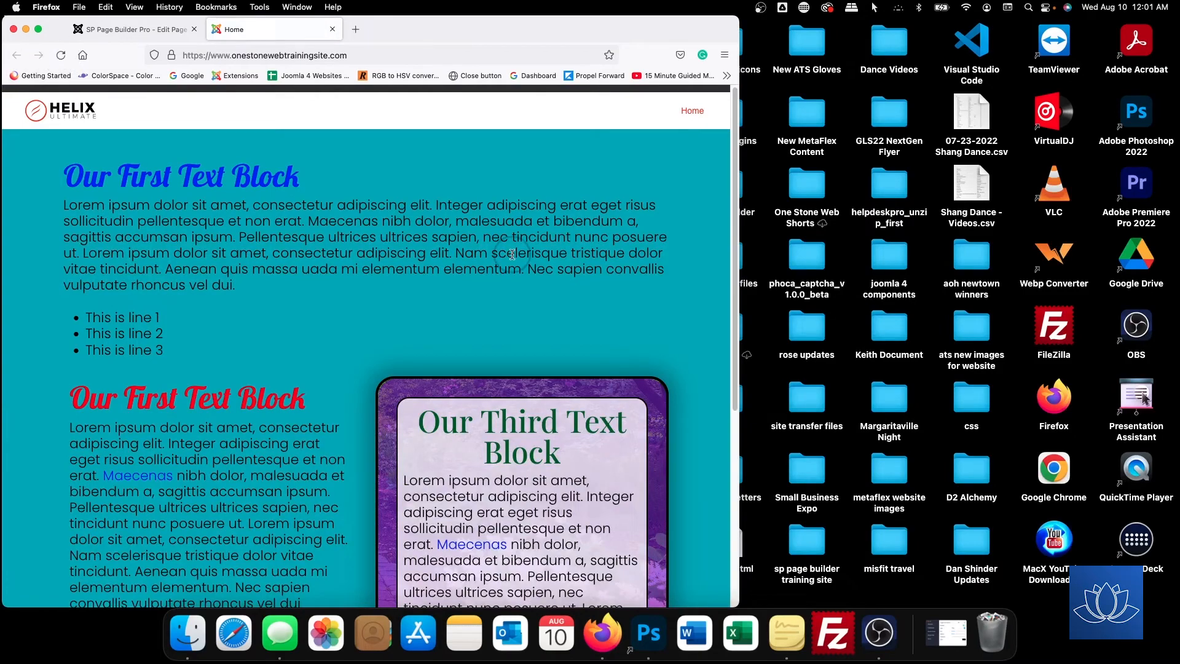
{"action": "left_click_drag", "start_coordinate": [735, 271], "coordinate": [593, 299]}
{"action": "scroll", "coordinate": [334, 299], "scroll_direction": "down", "scroll_amount": 5}
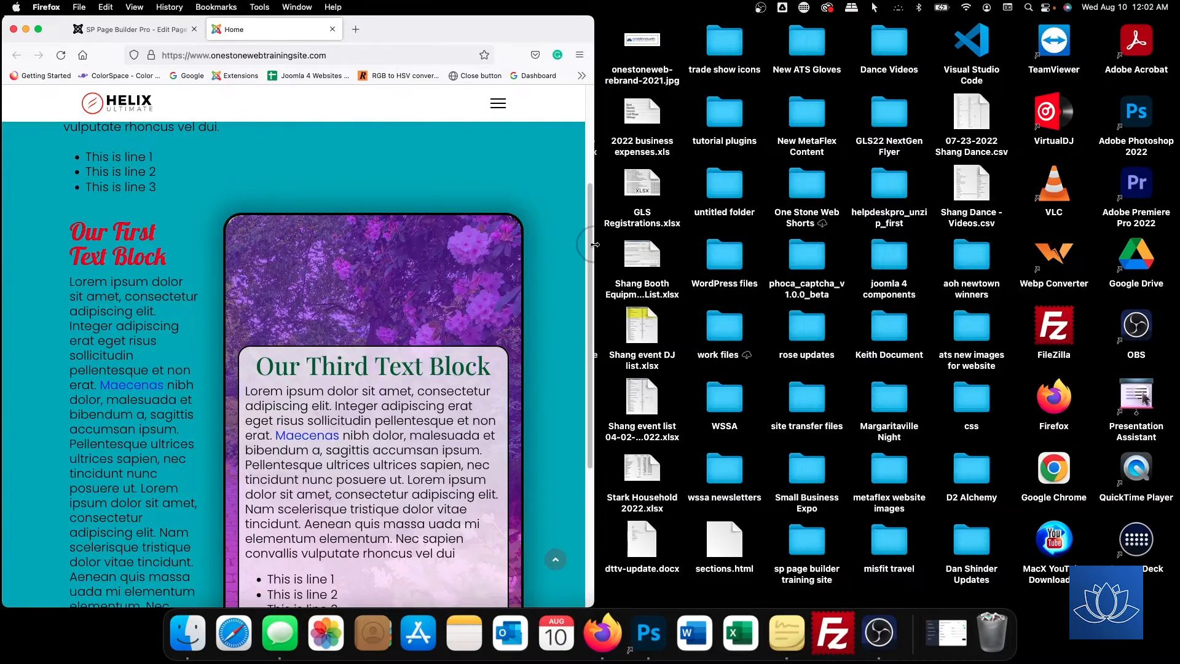
{"action": "left_click_drag", "start_coordinate": [594, 243], "coordinate": [1174, 252]}
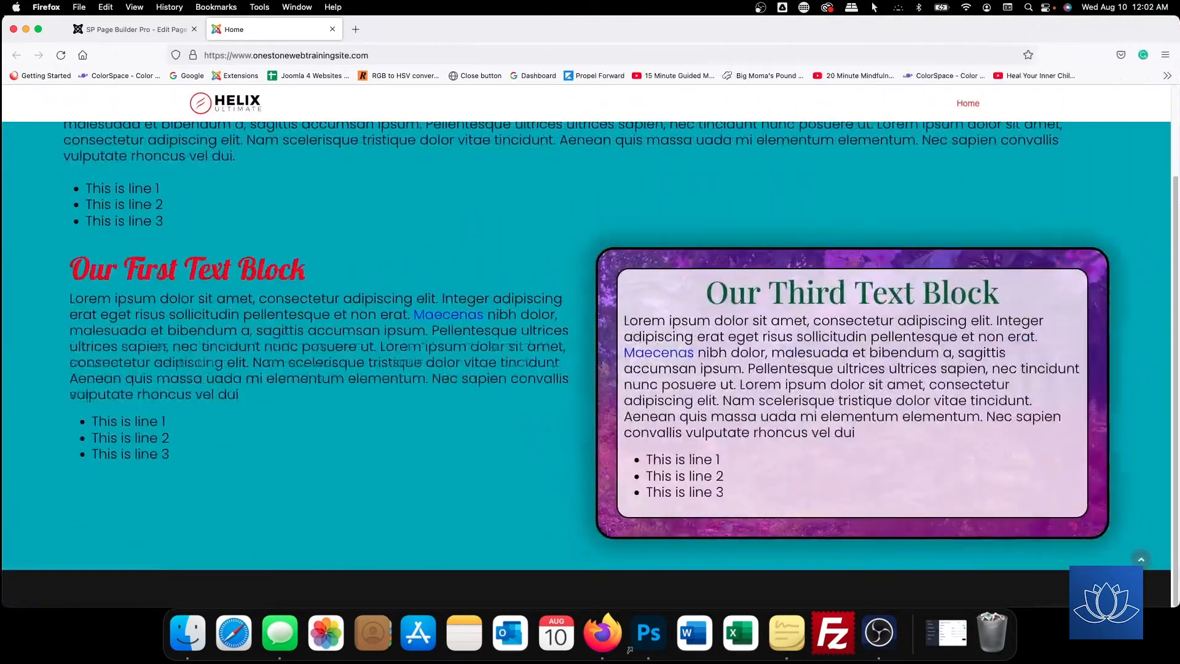
{"action": "left_click", "coordinate": [1018, 220]}
{"action": "scroll", "coordinate": [308, 297], "scroll_direction": "up", "scroll_amount": 3}
Back in the page editor, clear the Tablet Layout of the lower Our First Text Block column and apply it
{"action": "left_click", "coordinate": [156, 29]}
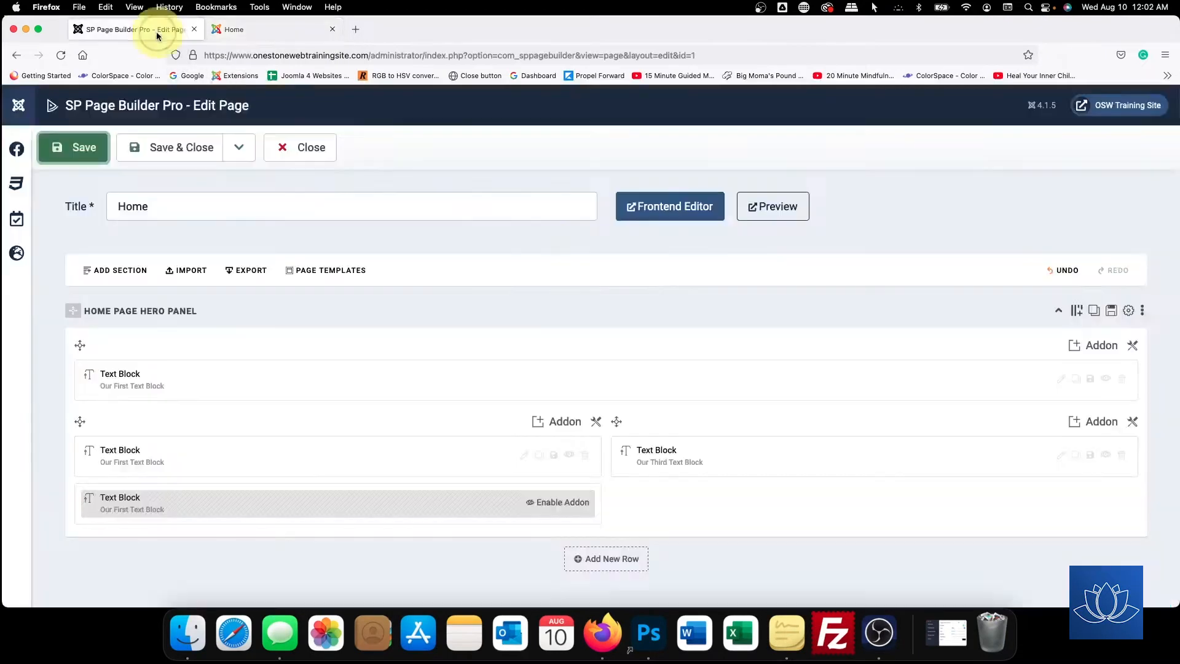
{"action": "left_click", "coordinate": [774, 330]}
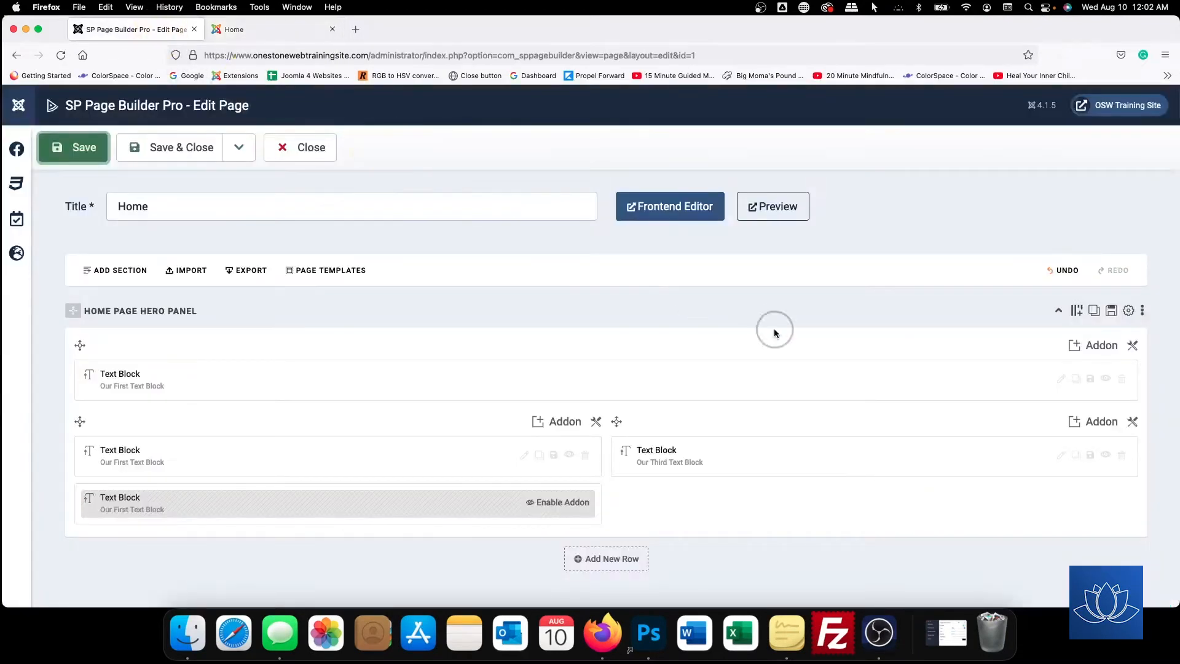
{"action": "left_click", "coordinate": [596, 423]}
{"action": "left_click", "coordinate": [649, 447]}
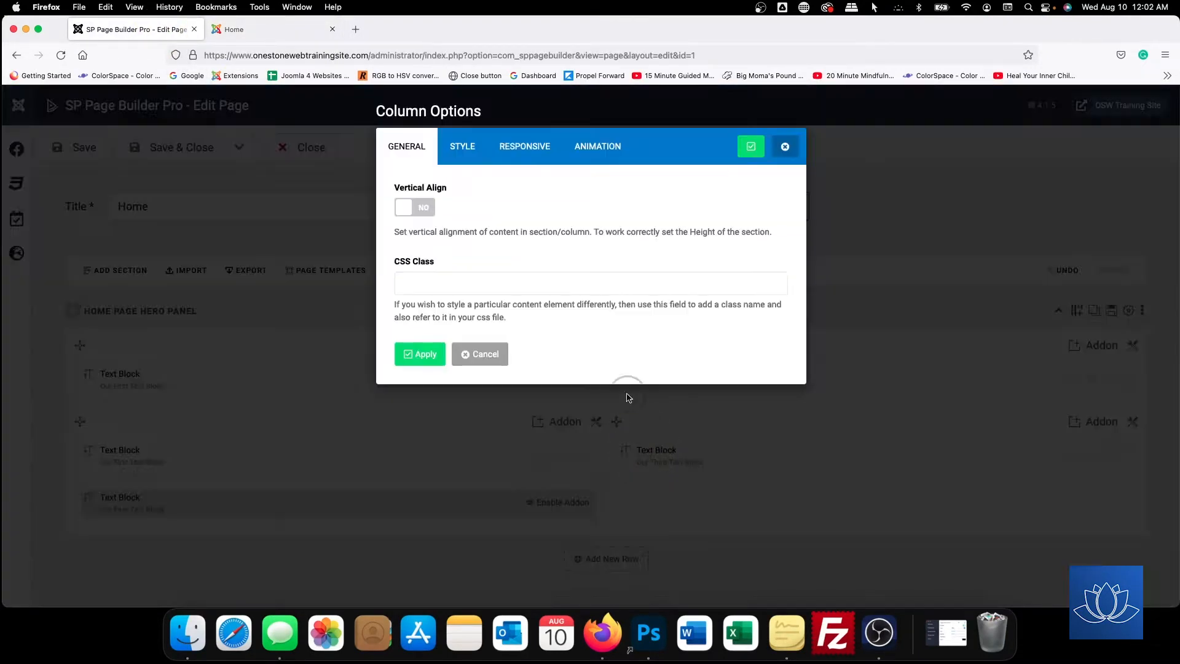
{"action": "left_click", "coordinate": [520, 151]}
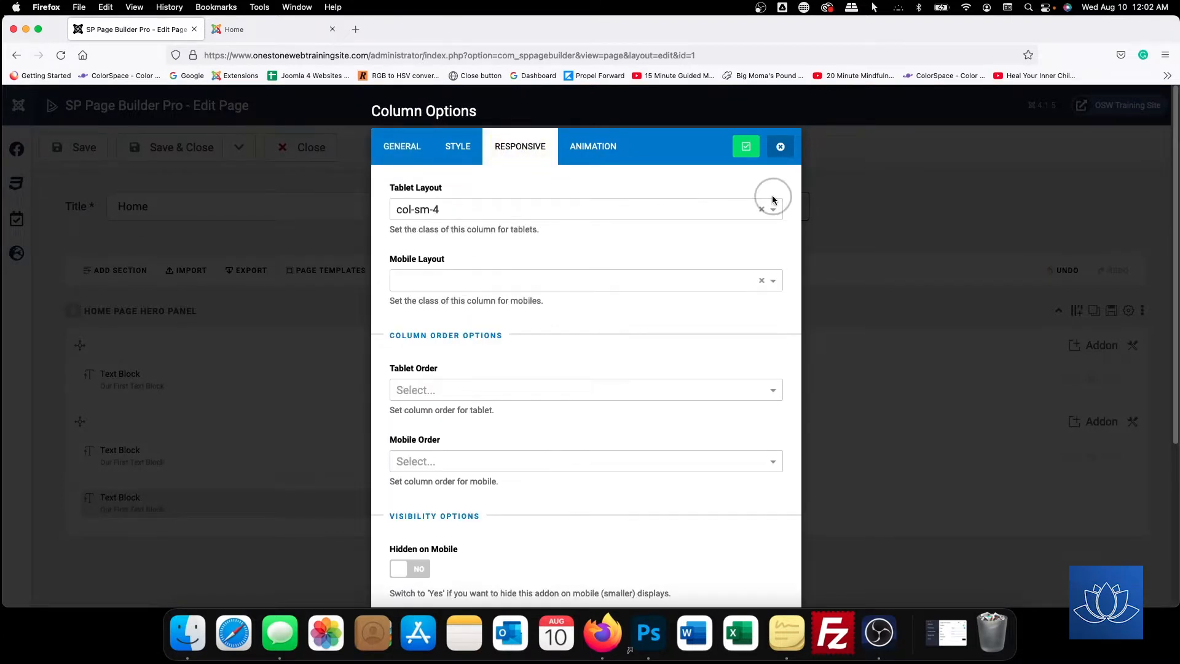
{"action": "left_click", "coordinate": [762, 210]}
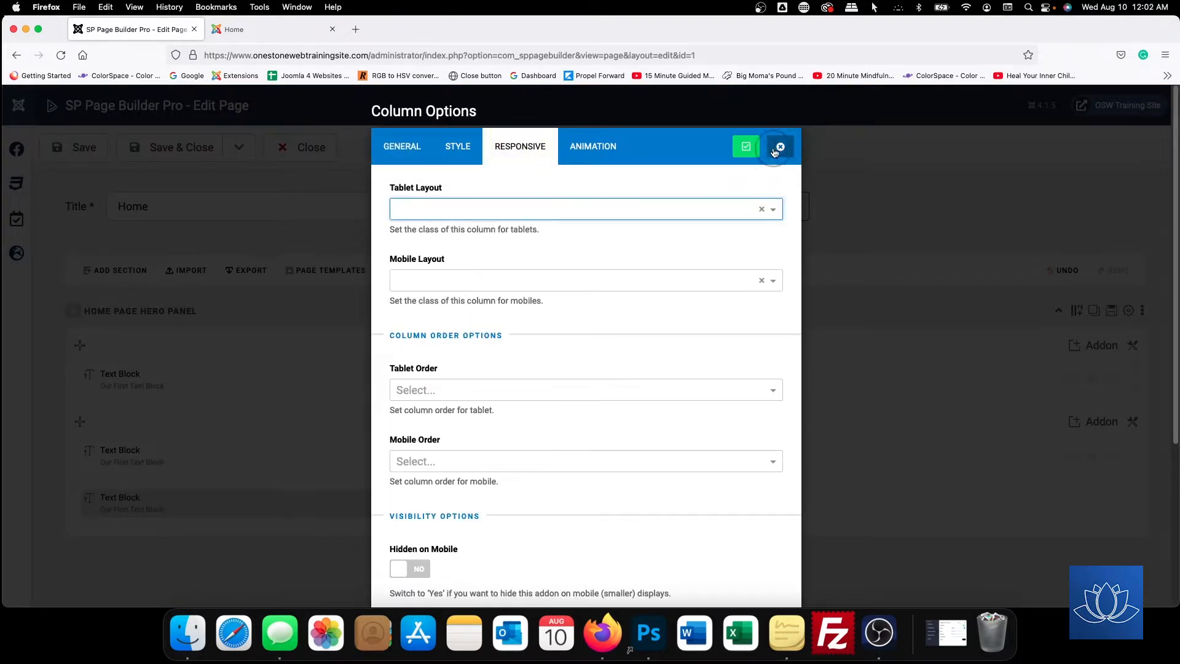
{"action": "left_click", "coordinate": [745, 146]}
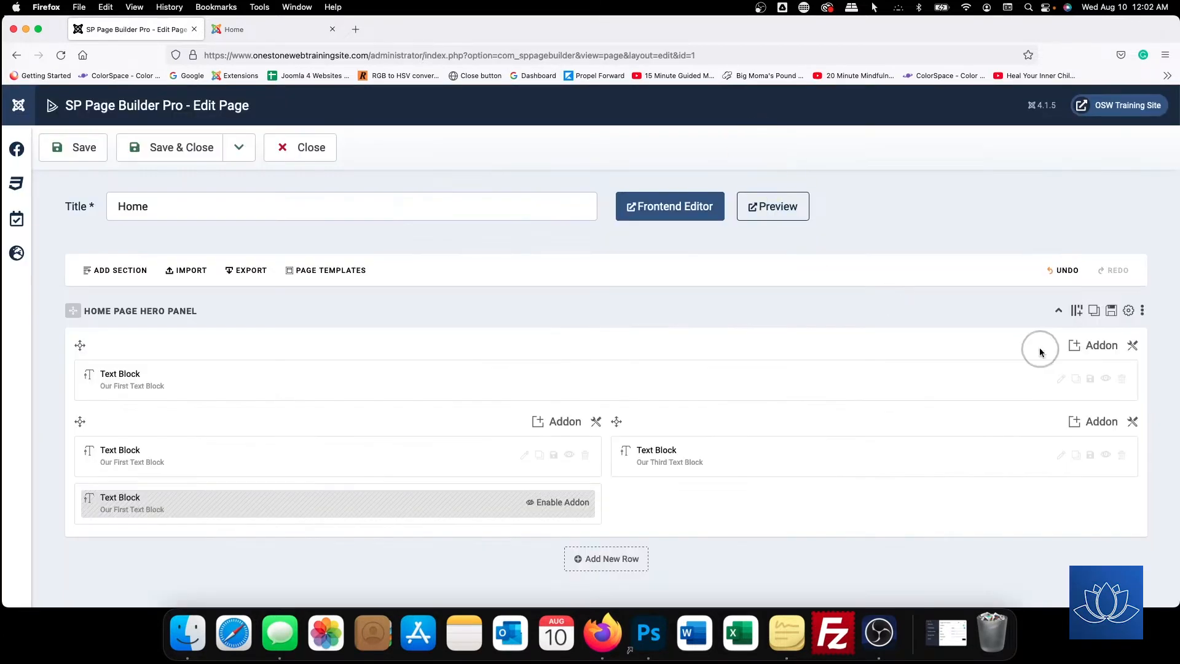
Clear the Tablet Layout in the responsive options of the Our Third Text Block column
{"action": "left_click", "coordinate": [1137, 422]}
{"action": "left_click", "coordinate": [1082, 445]}
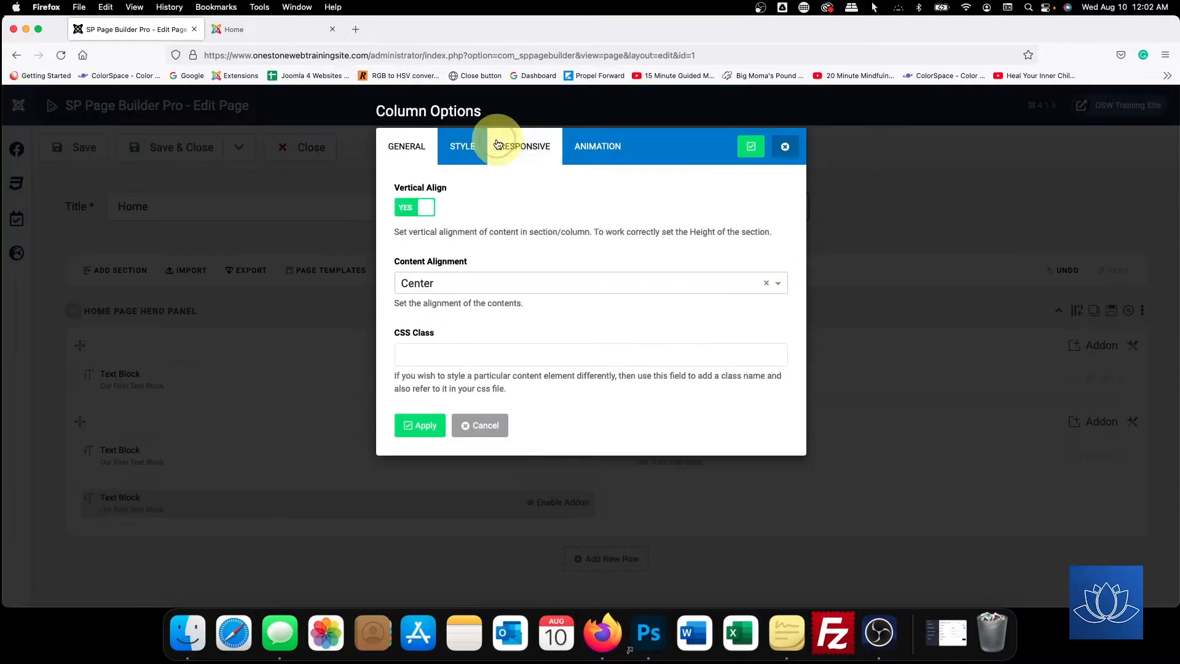
{"action": "left_click", "coordinate": [498, 144]}
{"action": "left_click", "coordinate": [762, 209]}
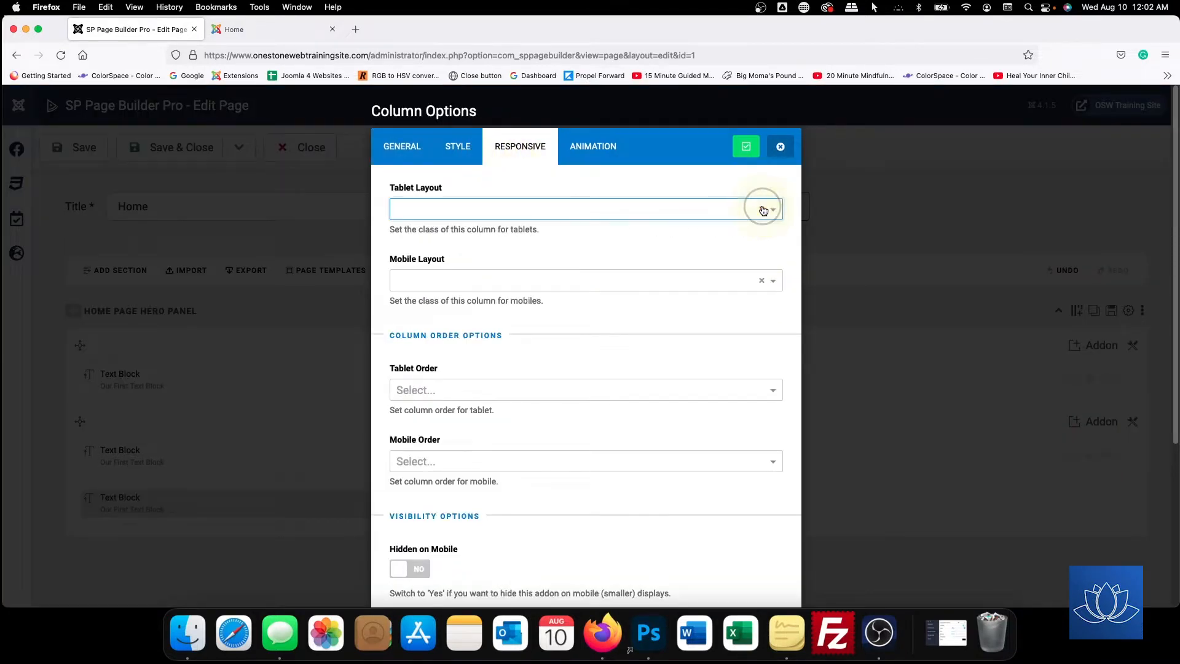
Try the Hidden on Mobile, Hidden on Tablet and Hidden on desktop options of the Our Third Text Block column, switching each off again
{"action": "scroll", "coordinate": [515, 239], "scroll_direction": "down", "scroll_amount": 2}
{"action": "scroll", "coordinate": [514, 237], "scroll_direction": "down", "scroll_amount": 4}
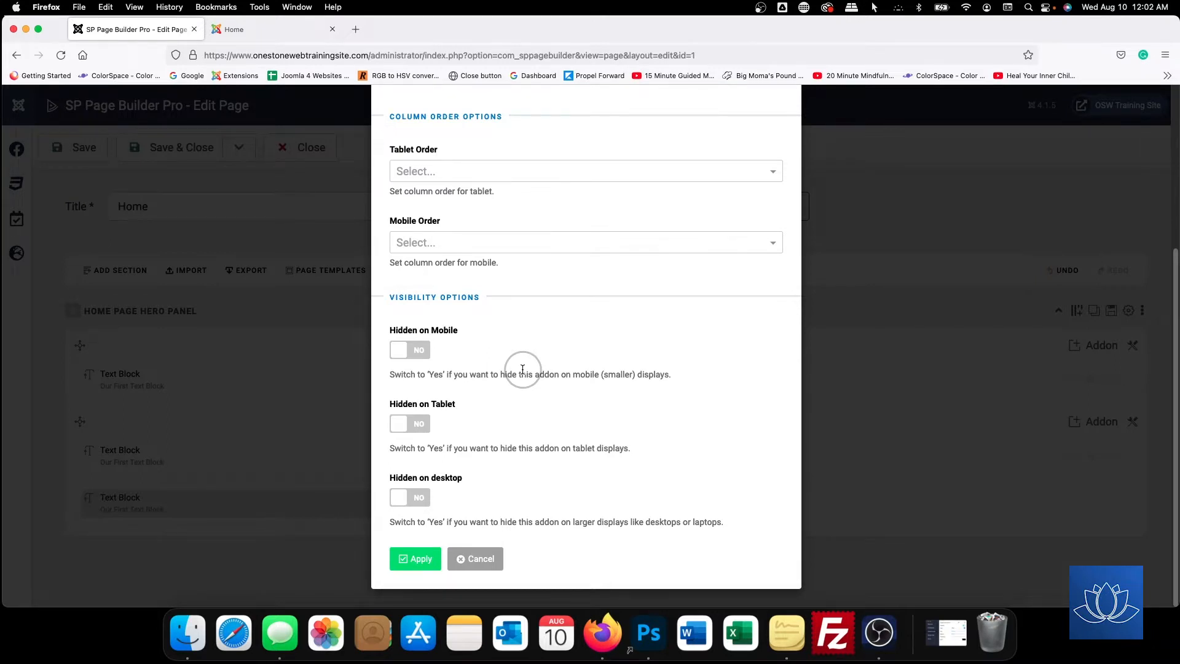
{"action": "scroll", "coordinate": [523, 369], "scroll_direction": "up", "scroll_amount": 2}
{"action": "scroll", "coordinate": [533, 373], "scroll_direction": "down", "scroll_amount": 2}
{"action": "left_click", "coordinate": [413, 352]}
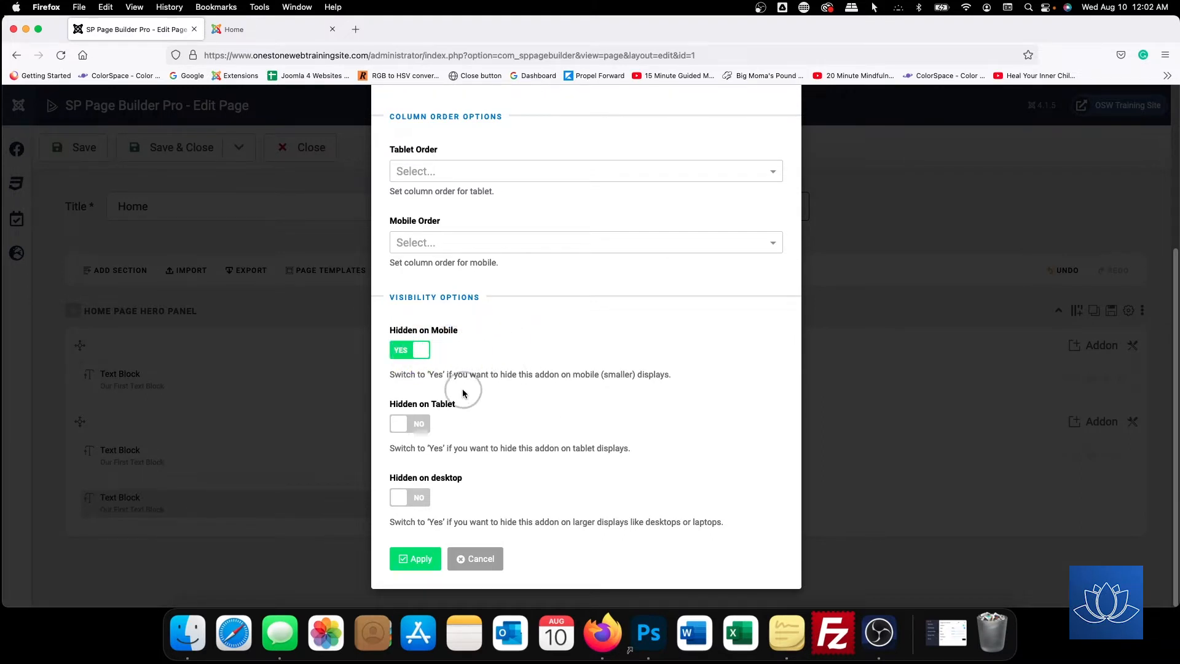
{"action": "left_click", "coordinate": [419, 353]}
{"action": "left_click", "coordinate": [420, 426]}
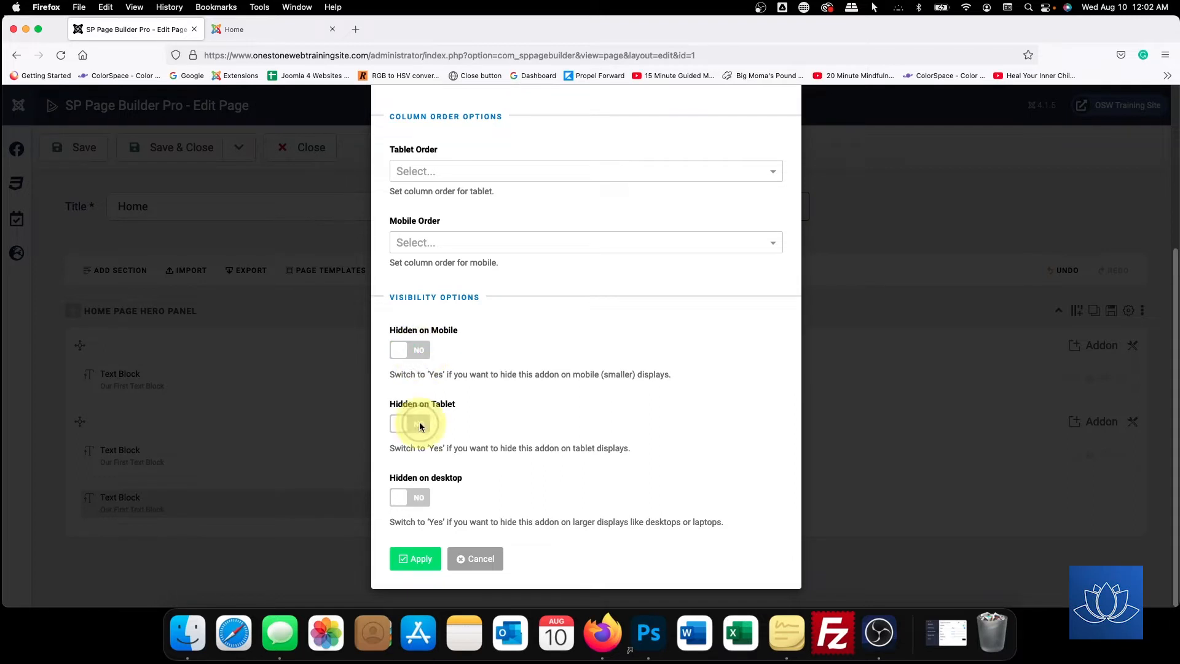
{"action": "left_click", "coordinate": [411, 498]}
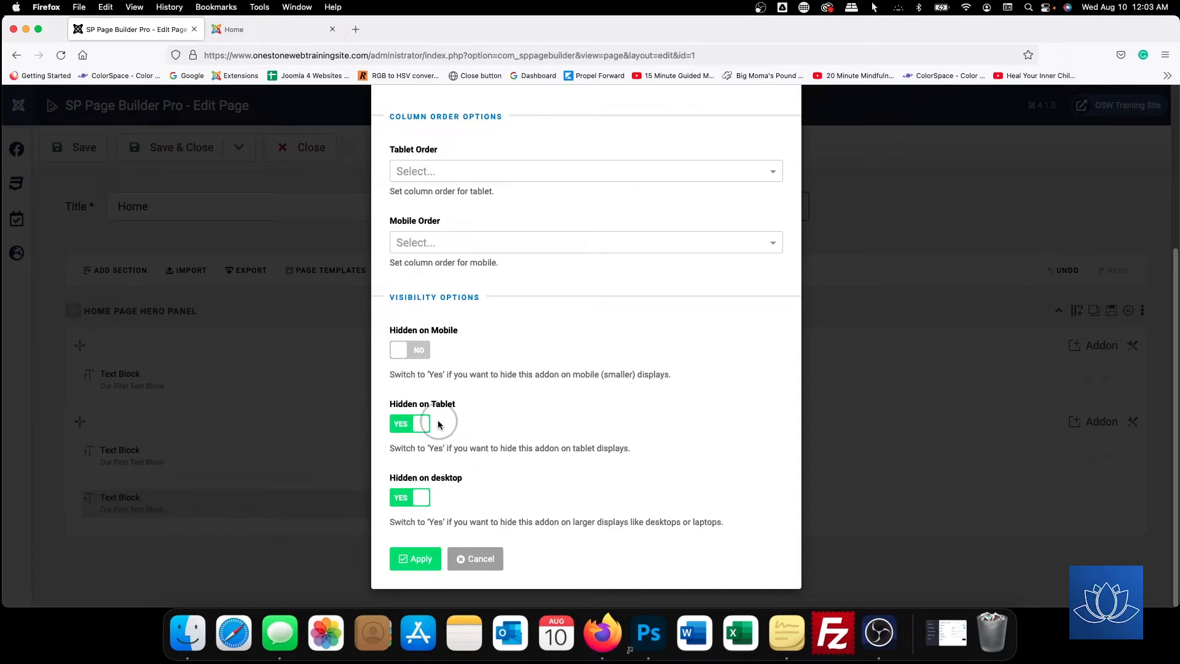
{"action": "left_click", "coordinate": [420, 425]}
{"action": "left_click", "coordinate": [425, 500]}
Review the column's layout, order and visibility options, and close Column Options without applying the changes
{"action": "scroll", "coordinate": [551, 462], "scroll_direction": "up", "scroll_amount": 5}
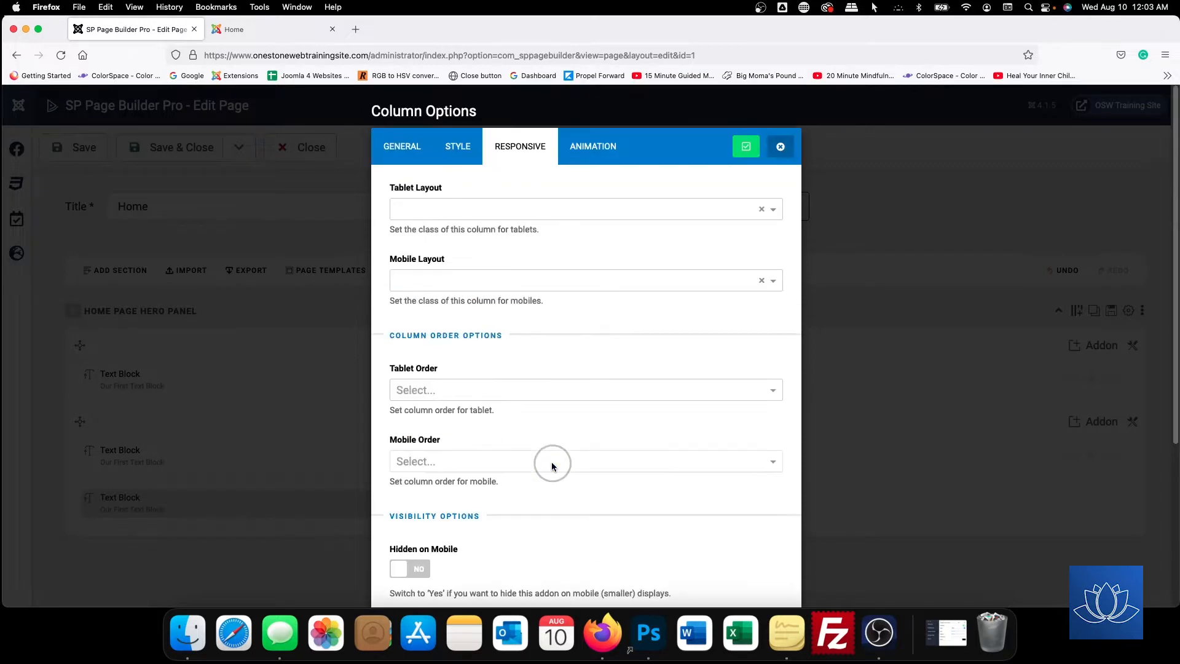
{"action": "scroll", "coordinate": [552, 462], "scroll_direction": "down", "scroll_amount": 3}
{"action": "scroll", "coordinate": [551, 463], "scroll_direction": "up", "scroll_amount": 3}
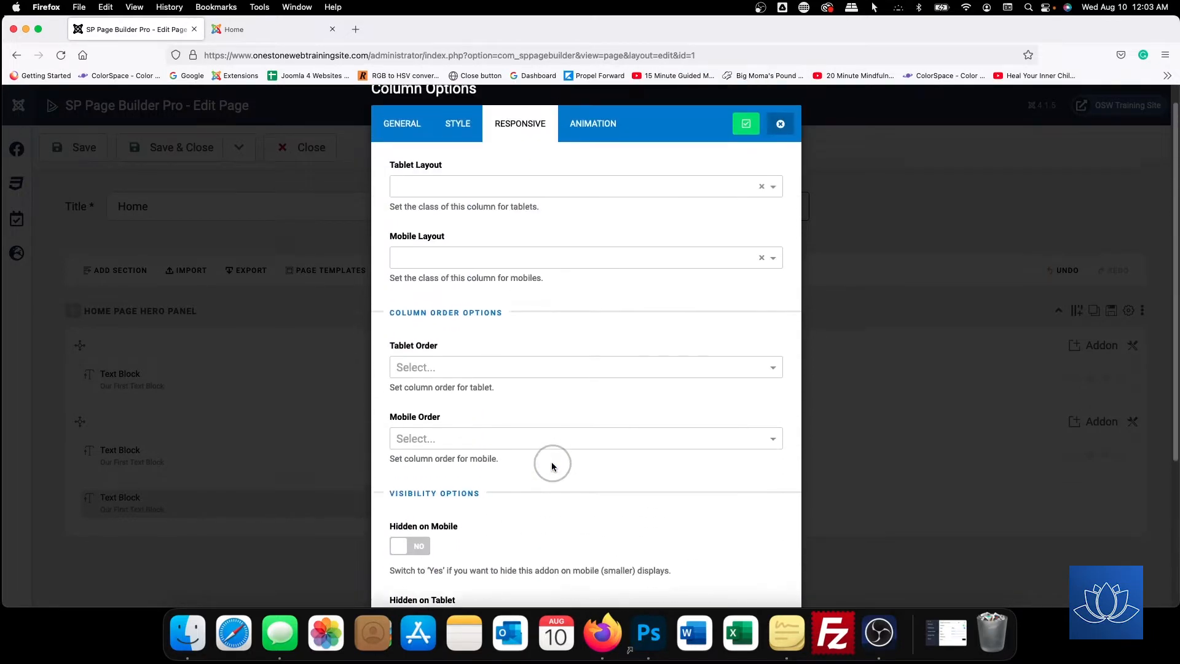
{"action": "scroll", "coordinate": [551, 463], "scroll_direction": "down", "scroll_amount": 2}
{"action": "scroll", "coordinate": [552, 462], "scroll_direction": "down", "scroll_amount": 2}
{"action": "scroll", "coordinate": [551, 463], "scroll_direction": "up", "scroll_amount": 4}
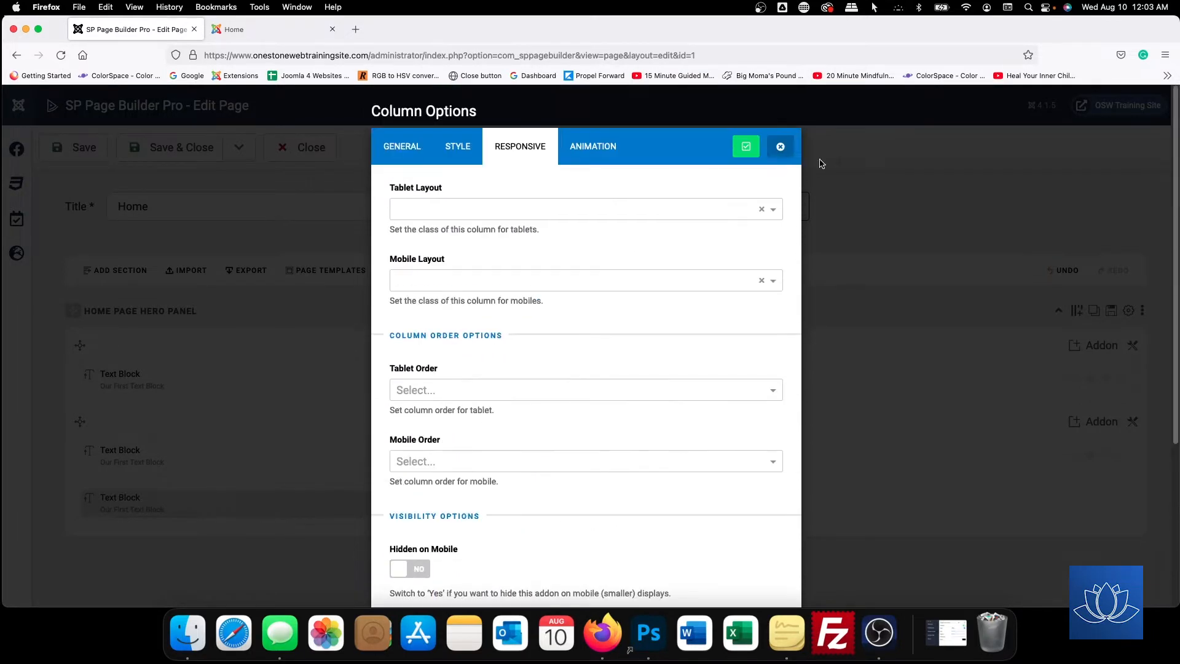
{"action": "left_click", "coordinate": [780, 147]}
Set Hidden on Tablet to Yes for the Our Third Text Block column, apply it and save the page
{"action": "left_click", "coordinate": [1133, 421]}
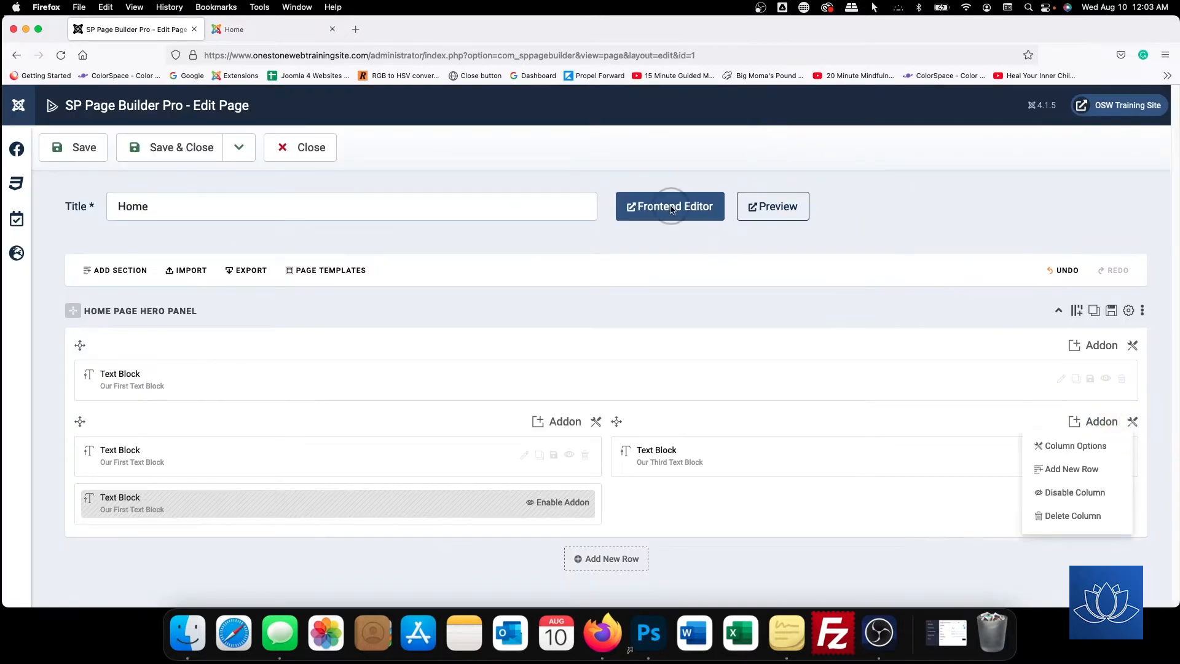
{"action": "left_click", "coordinate": [1076, 446]}
{"action": "left_click", "coordinate": [516, 148]}
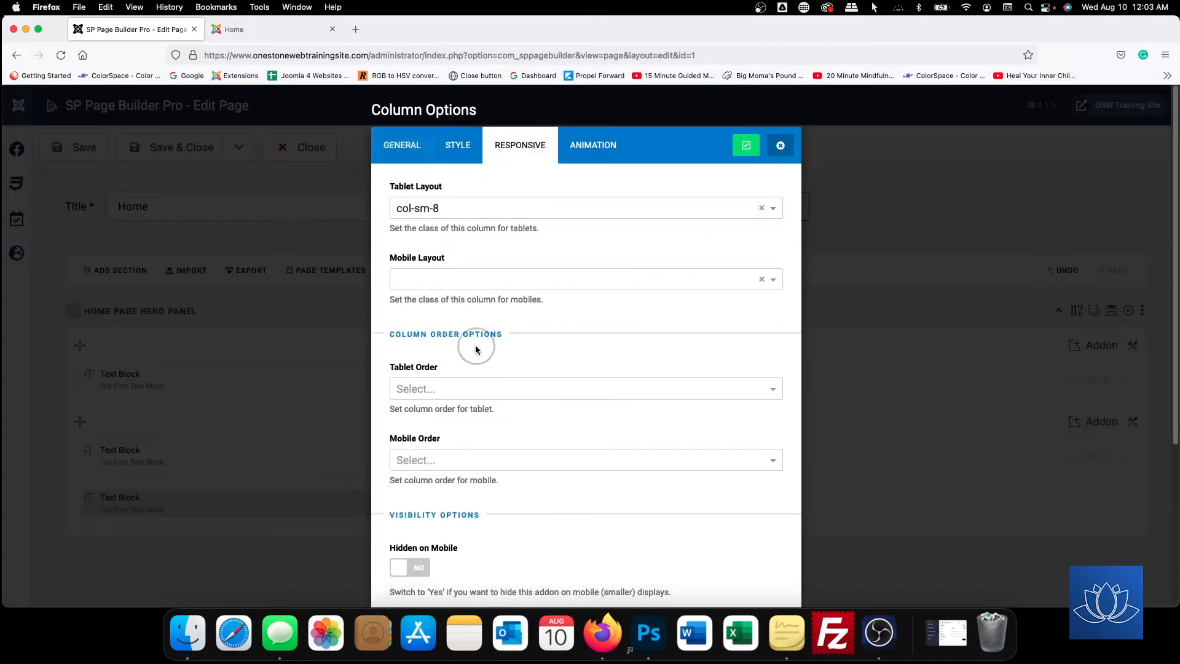
{"action": "scroll", "coordinate": [475, 349], "scroll_direction": "down", "scroll_amount": 4}
{"action": "left_click", "coordinate": [420, 430]}
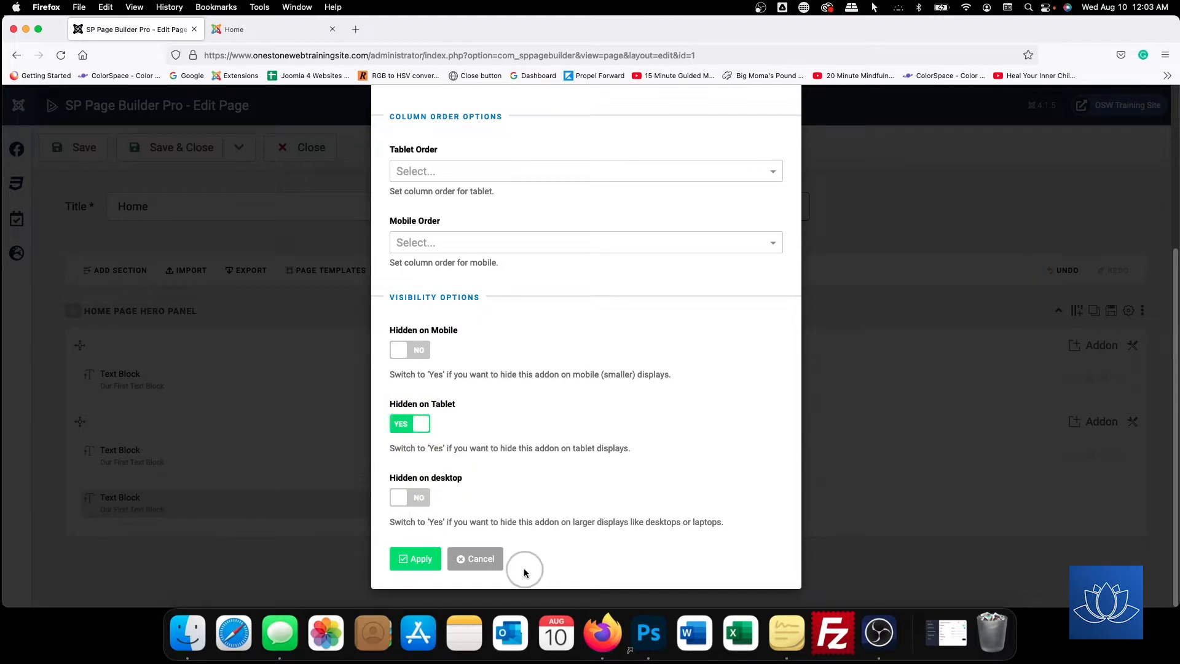
{"action": "left_click", "coordinate": [416, 559]}
{"action": "left_click", "coordinate": [84, 151]}
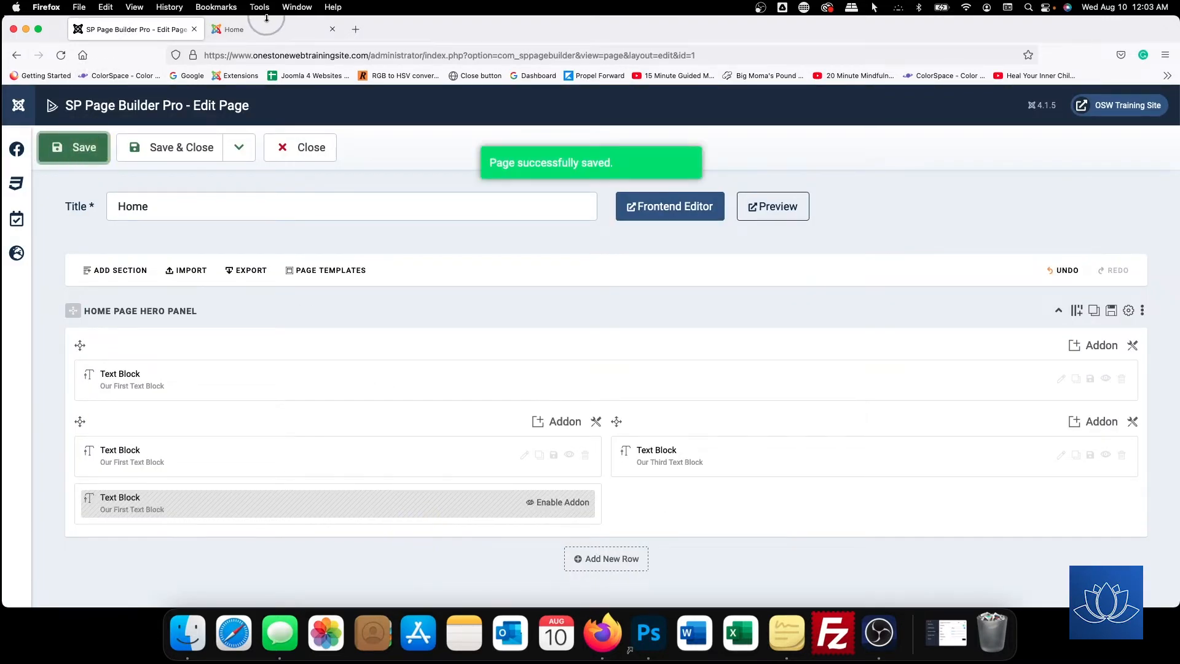
Reload the live home page, check the hidden column at a narrow tablet width, and restore the full window
{"action": "left_click", "coordinate": [261, 29]}
{"action": "left_click", "coordinate": [61, 55]}
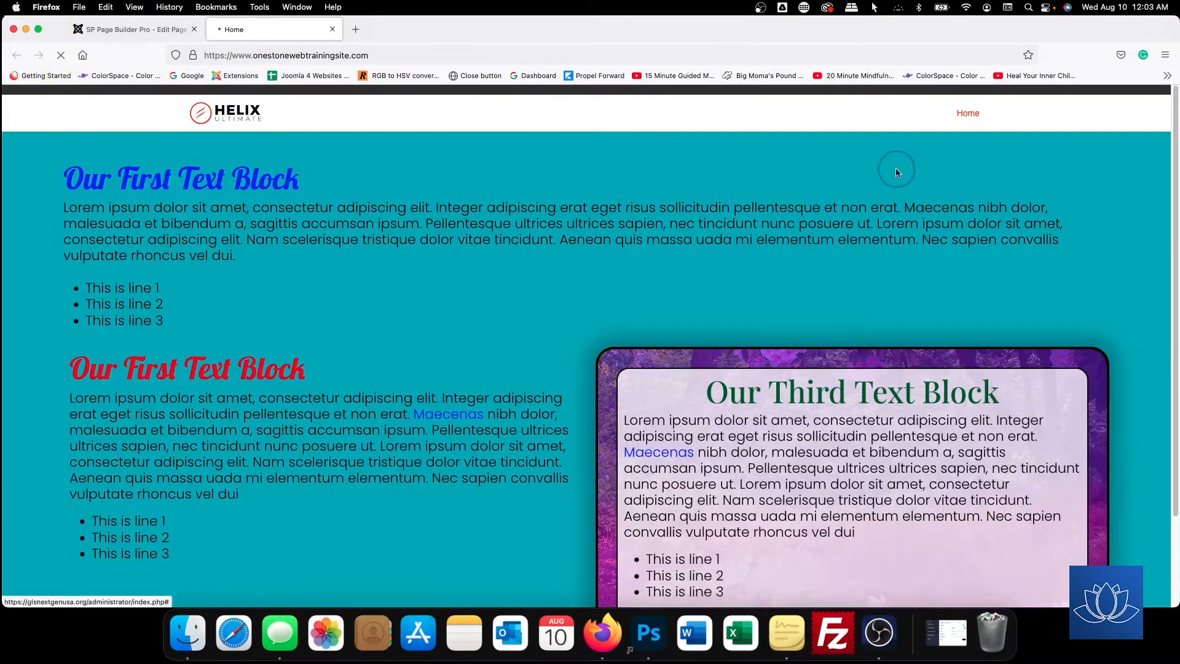
{"action": "left_click", "coordinate": [1178, 194]}
{"action": "left_click_drag", "start_coordinate": [1176, 194], "coordinate": [568, 264]}
{"action": "scroll", "coordinate": [332, 357], "scroll_direction": "down", "scroll_amount": 3}
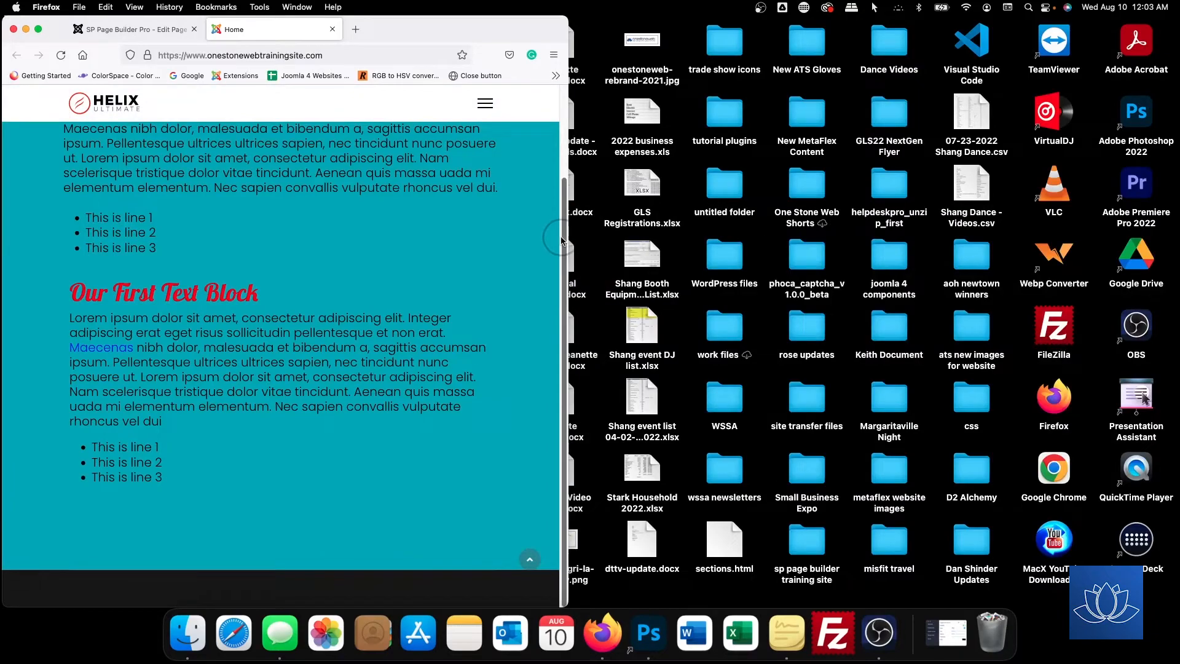
{"action": "left_click_drag", "start_coordinate": [566, 242], "coordinate": [1171, 257]}
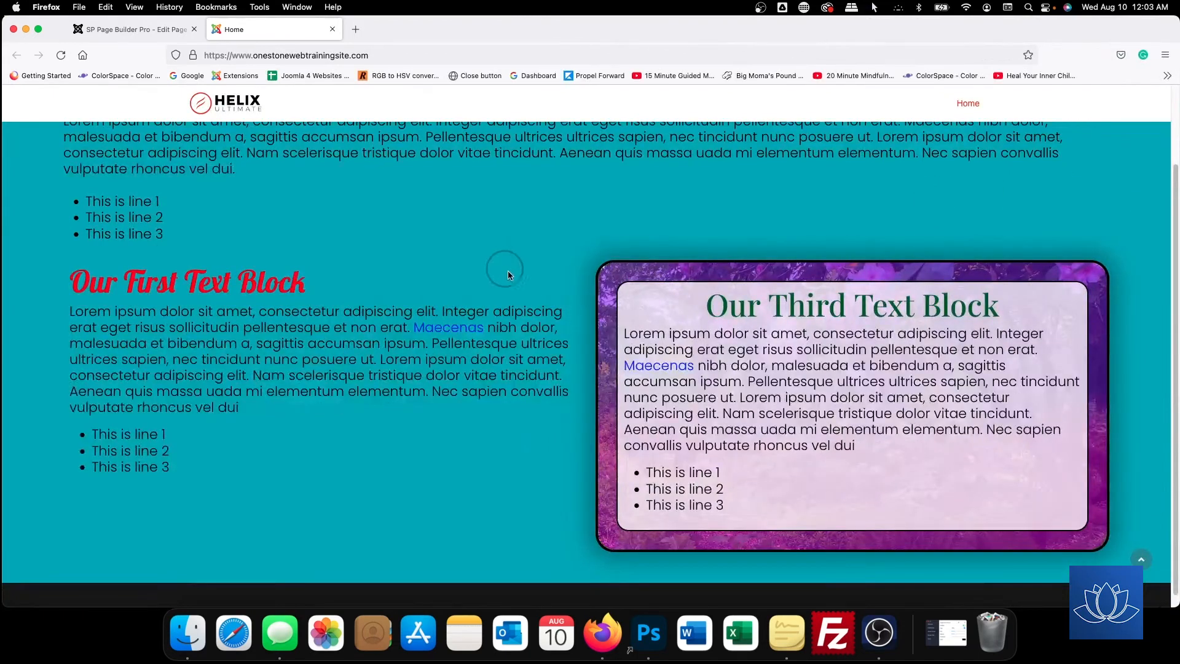
{"action": "scroll", "coordinate": [508, 271], "scroll_direction": "up", "scroll_amount": 3}
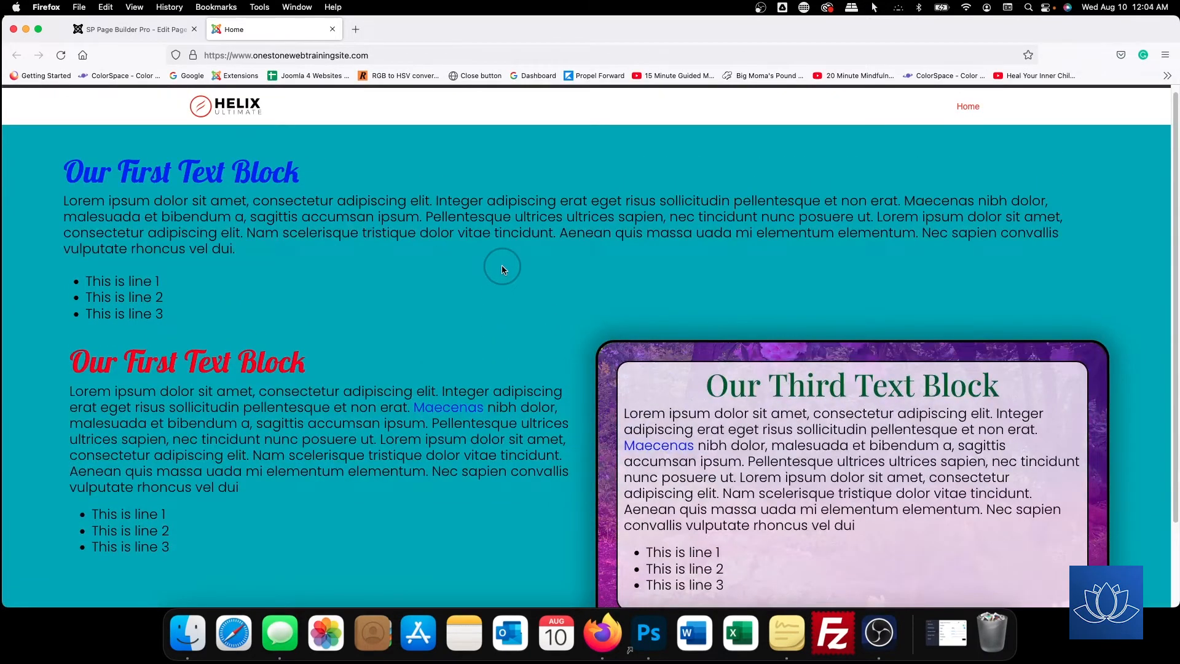
Compare the editor's column arrangement with the live home page and check the lower Our First Text Block column's responsive options
{"action": "left_click", "coordinate": [126, 29]}
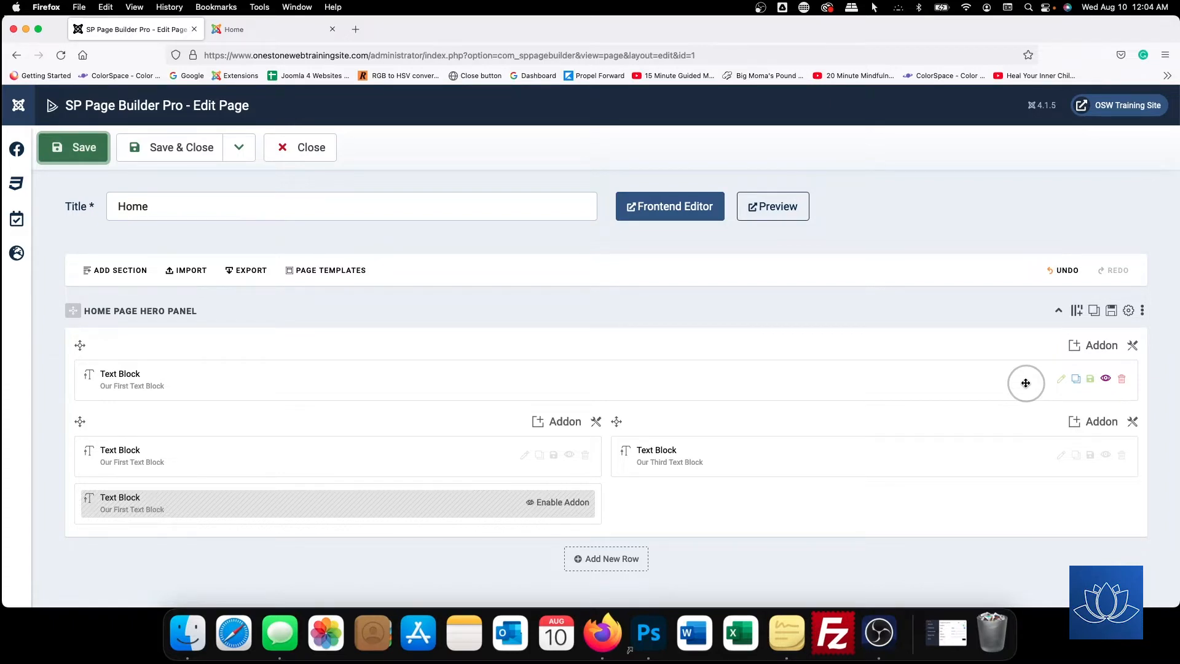
{"action": "left_click", "coordinate": [287, 29]}
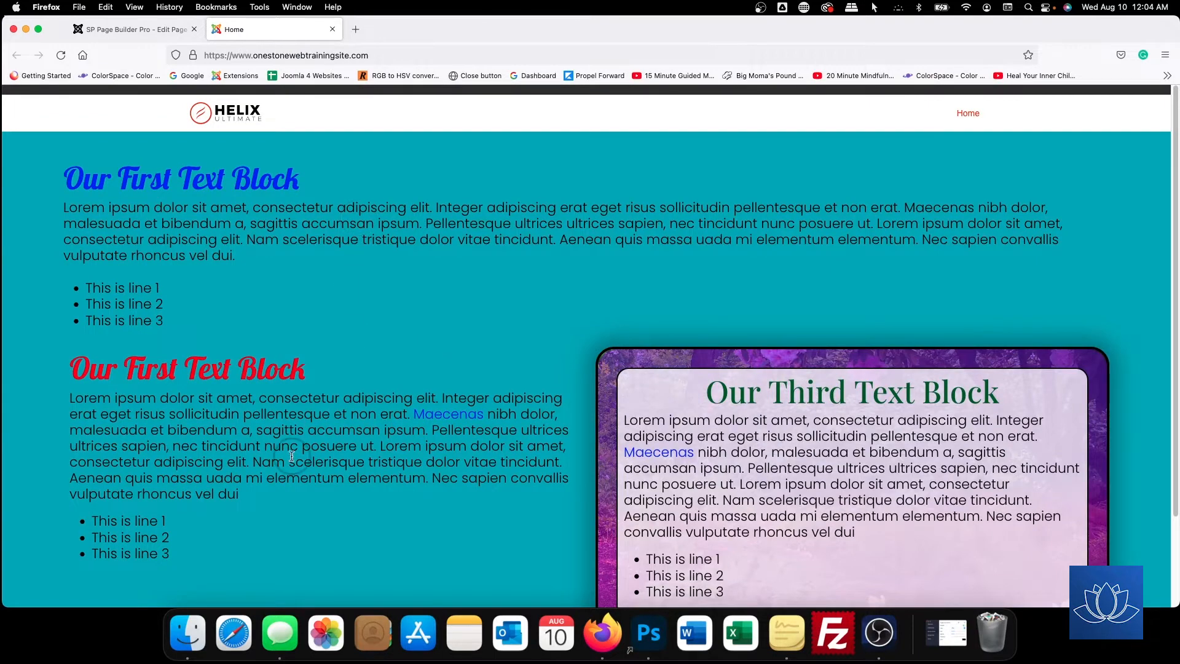
{"action": "left_click", "coordinate": [161, 34]}
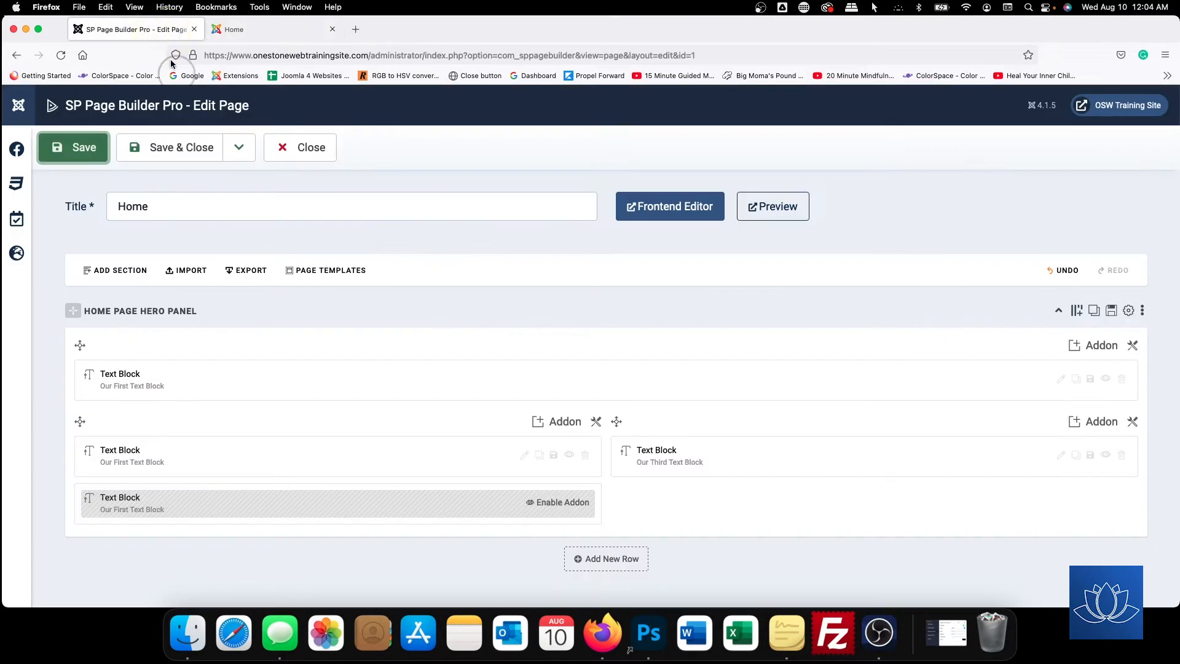
{"action": "left_click", "coordinate": [598, 422]}
{"action": "left_click", "coordinate": [627, 446]}
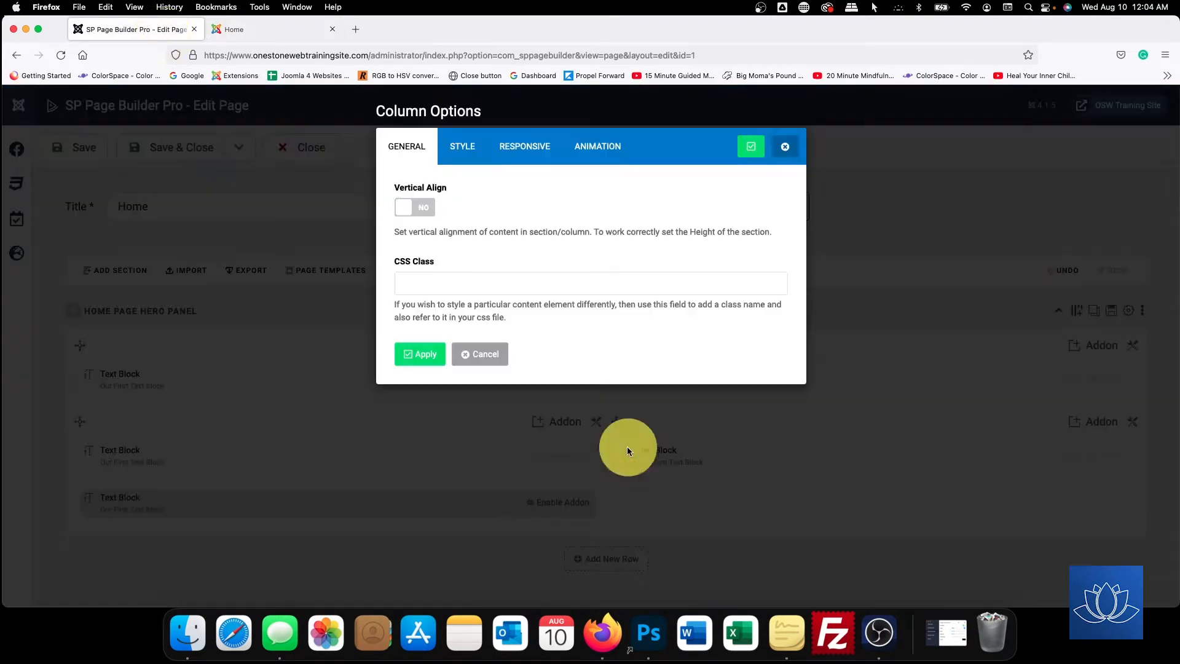
{"action": "left_click", "coordinate": [505, 148]}
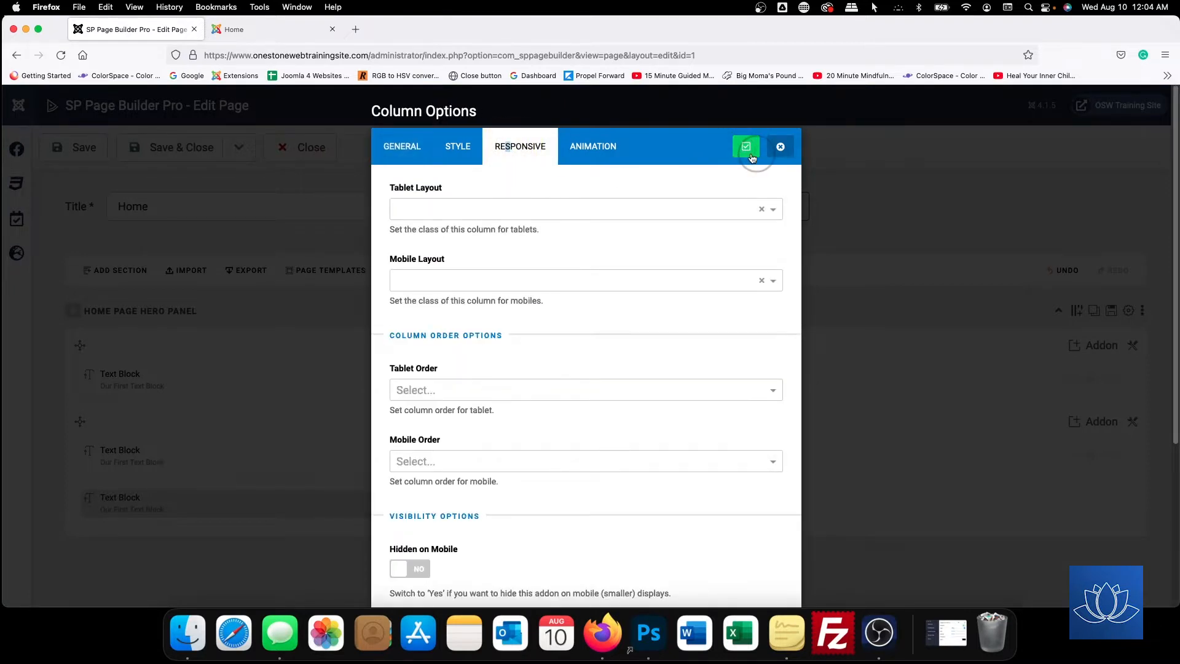
{"action": "left_click", "coordinate": [747, 149]}
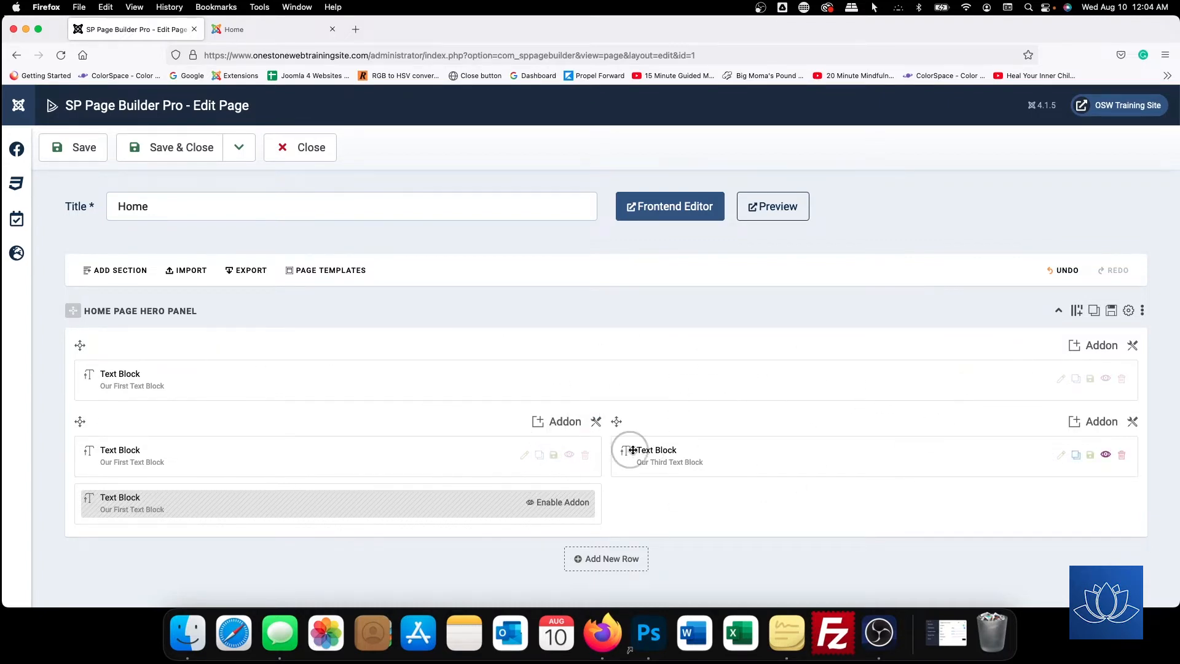
Set the Tablet Order of the lower Our First Text Block column to 1 and apply it
{"action": "left_click", "coordinate": [597, 422]}
{"action": "left_click", "coordinate": [647, 448]}
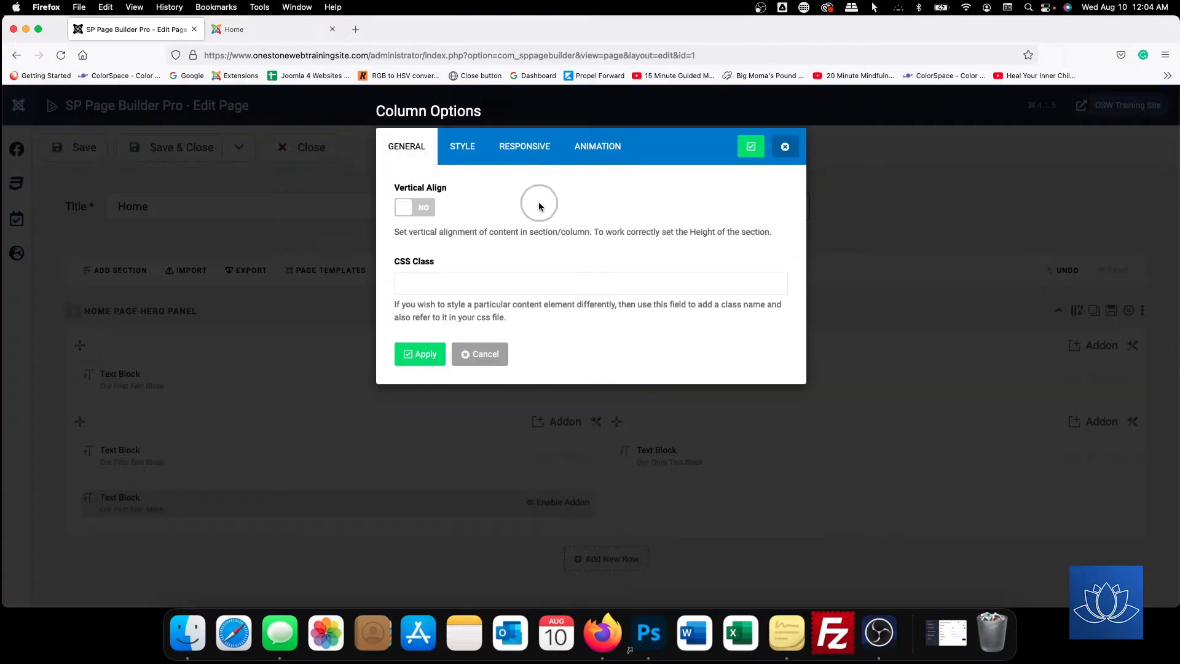
{"action": "left_click", "coordinate": [538, 149]}
{"action": "scroll", "coordinate": [527, 298], "scroll_direction": "down", "scroll_amount": 3}
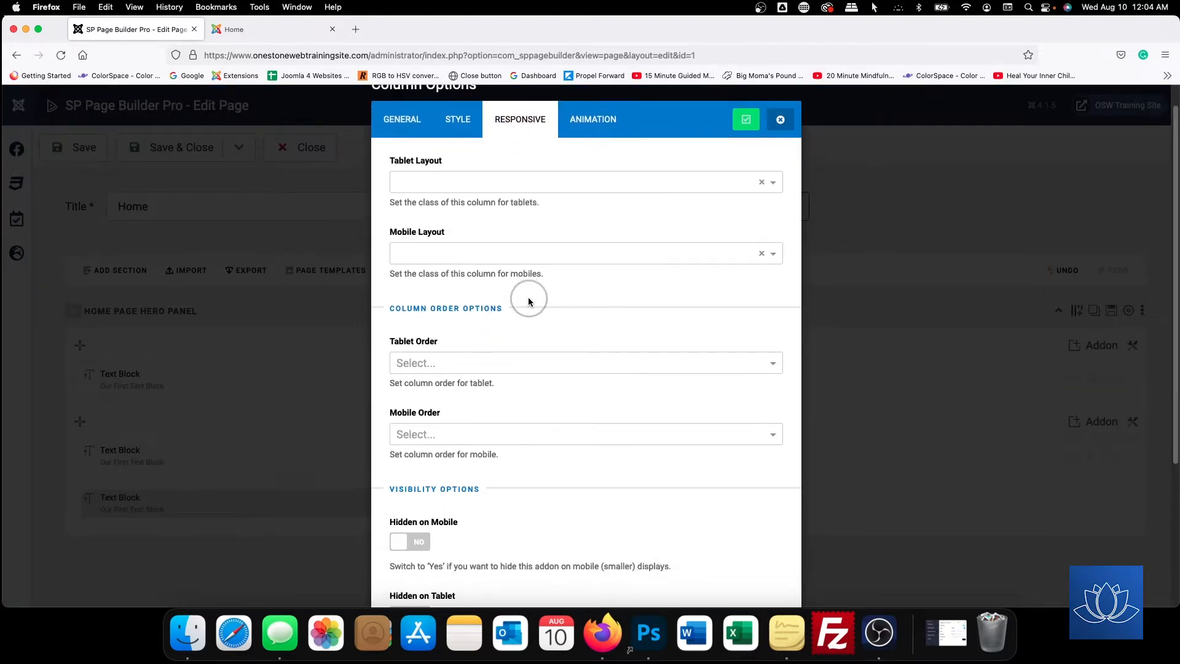
{"action": "left_click", "coordinate": [423, 356]}
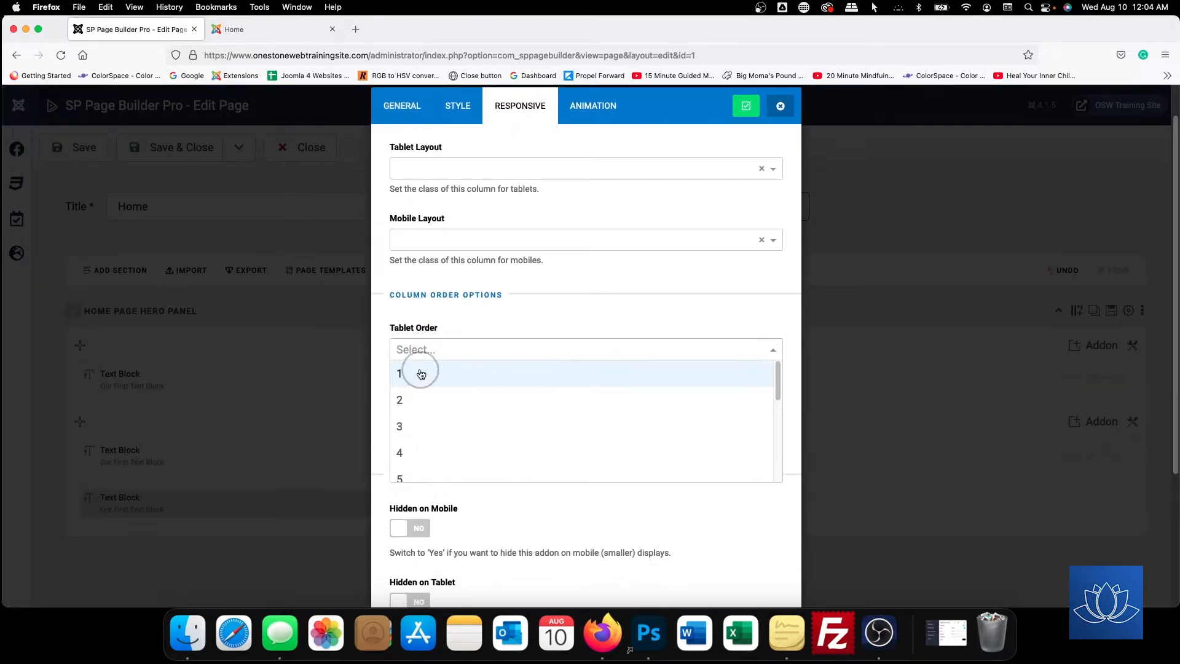
{"action": "left_click", "coordinate": [416, 375]}
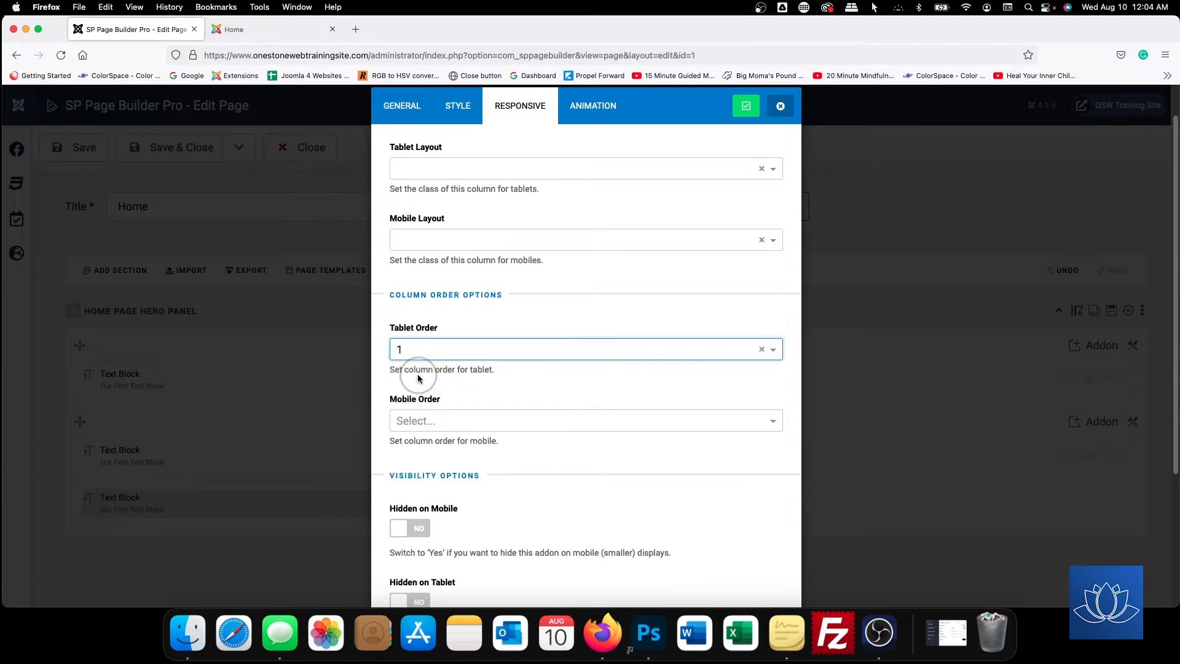
{"action": "left_click", "coordinate": [748, 107]}
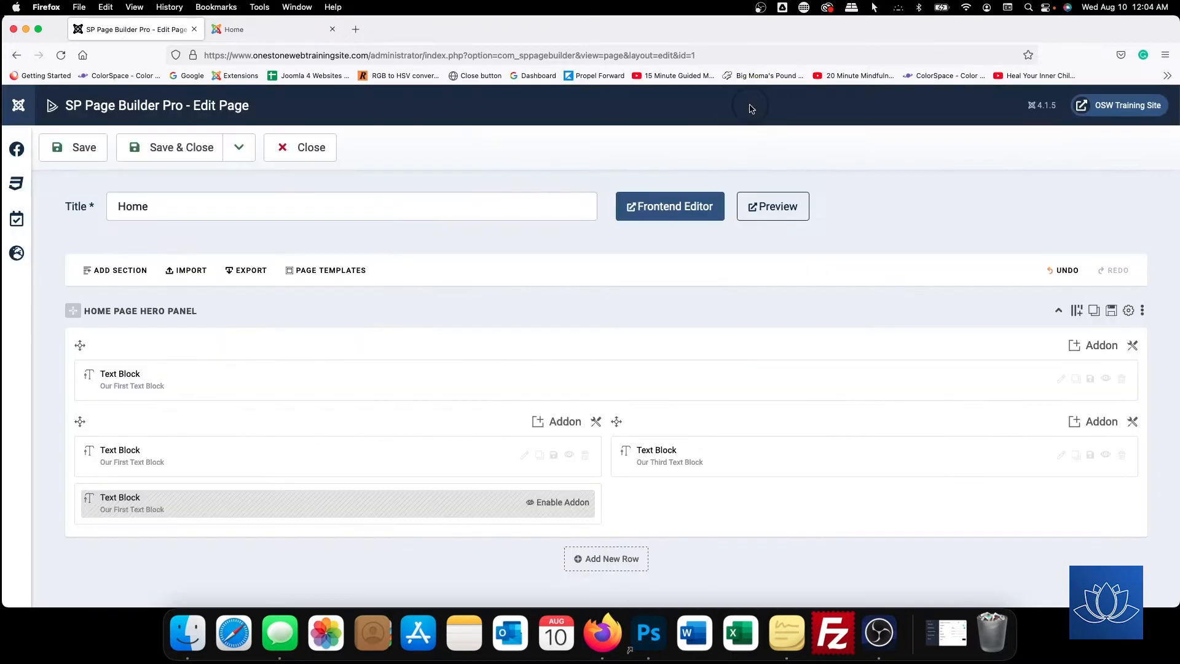
Set the Tablet Order of the full-width upper Our First Text Block column to 2 and apply it
{"action": "left_click", "coordinate": [1135, 346]}
{"action": "left_click", "coordinate": [1087, 371]}
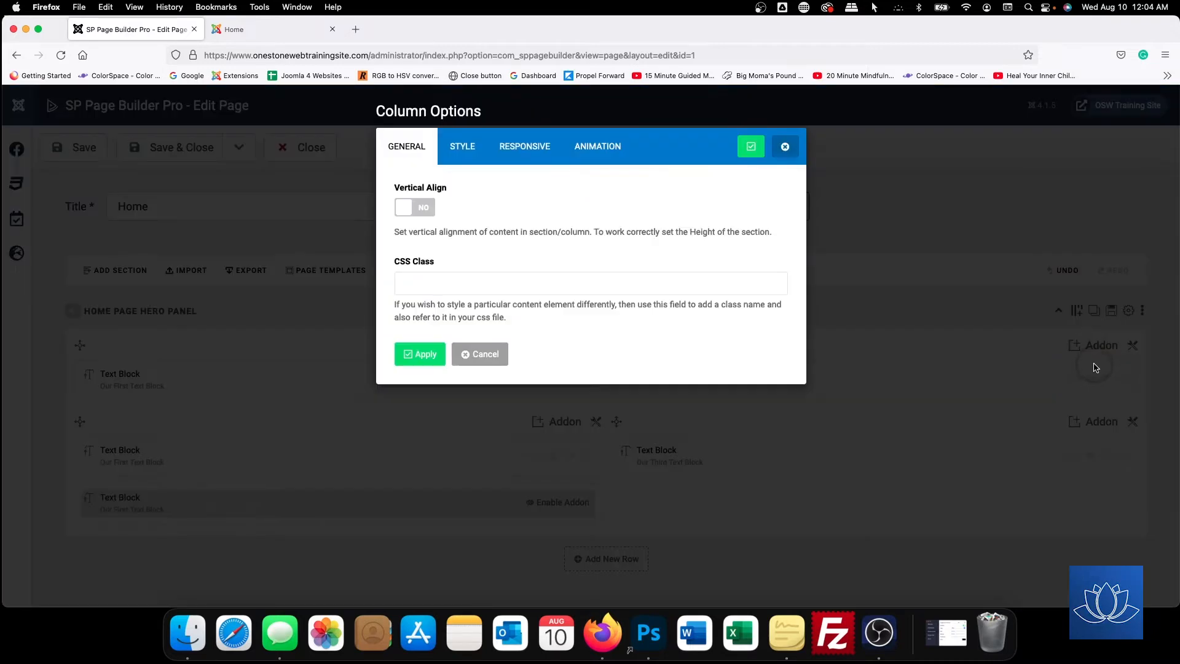
{"action": "left_click", "coordinate": [517, 145]}
{"action": "scroll", "coordinate": [451, 271], "scroll_direction": "down", "scroll_amount": 3}
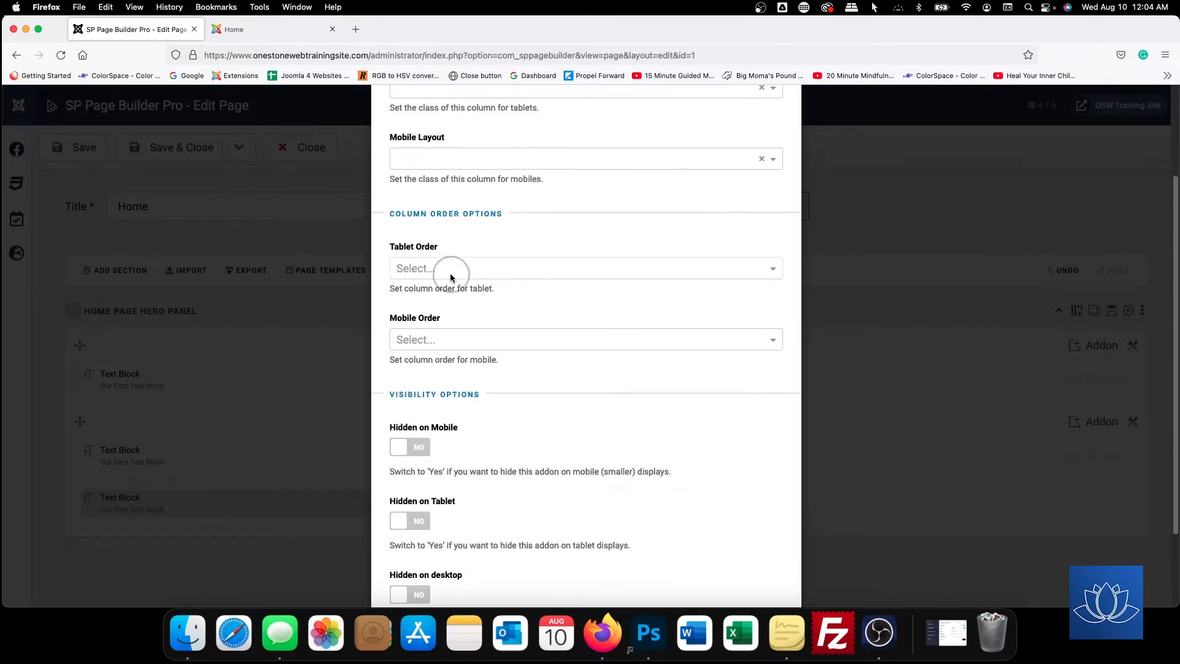
{"action": "left_click", "coordinate": [451, 271]}
{"action": "left_click", "coordinate": [414, 317]}
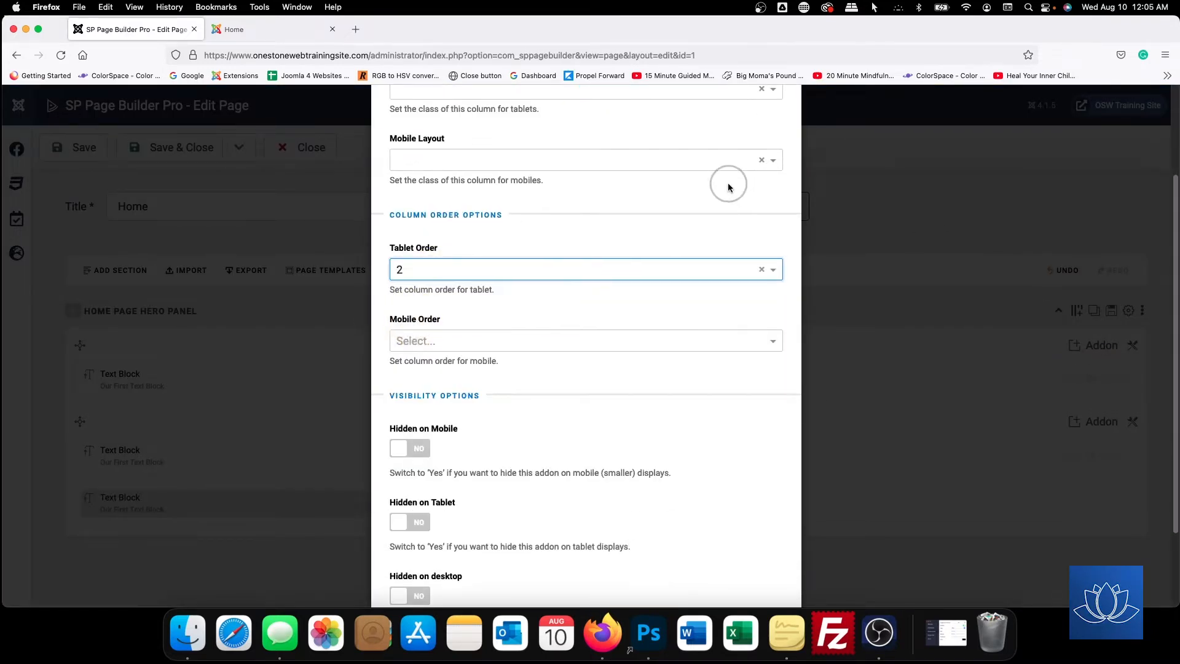
{"action": "scroll", "coordinate": [728, 182], "scroll_direction": "up", "scroll_amount": 3}
{"action": "left_click", "coordinate": [747, 145]}
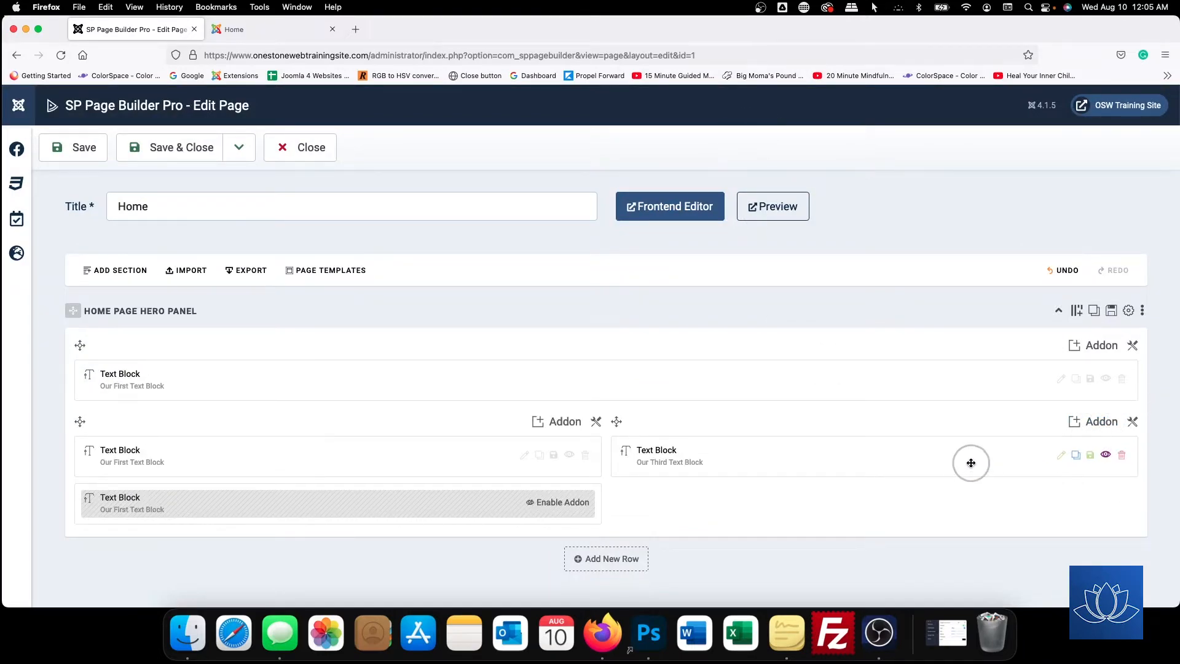
Set the Tablet Order of the Our Third Text Block column to 3, apply it and save the page
{"action": "left_click", "coordinate": [1132, 420]}
{"action": "left_click", "coordinate": [1059, 444]}
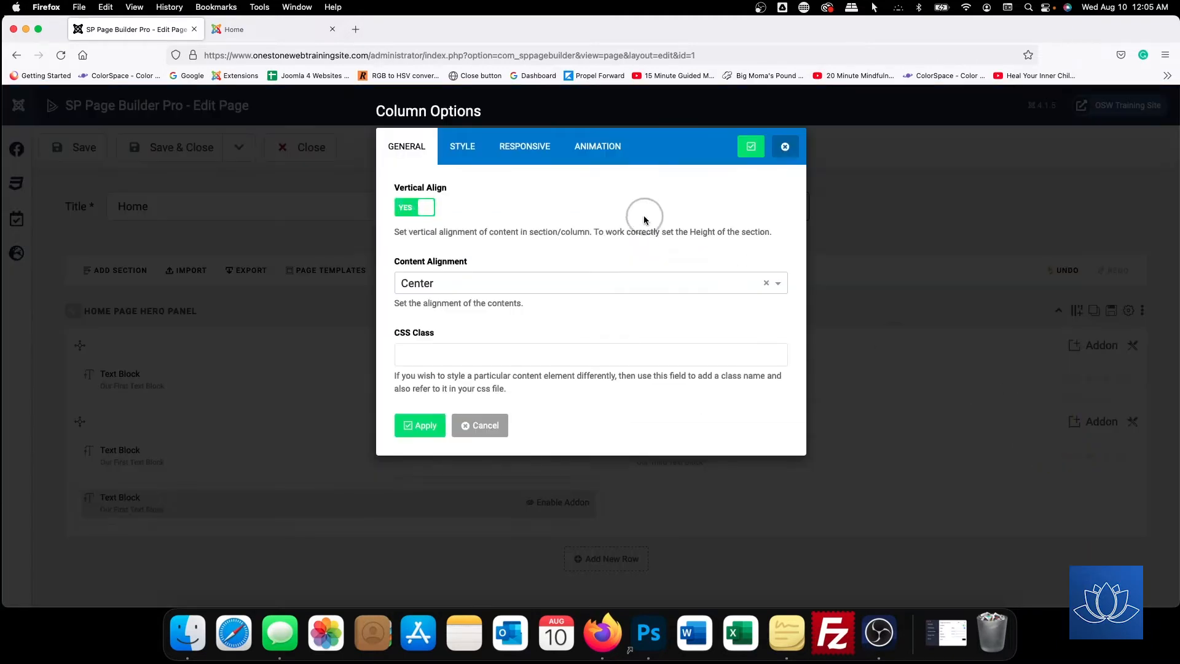
{"action": "left_click", "coordinate": [513, 146]}
{"action": "left_click", "coordinate": [449, 392]}
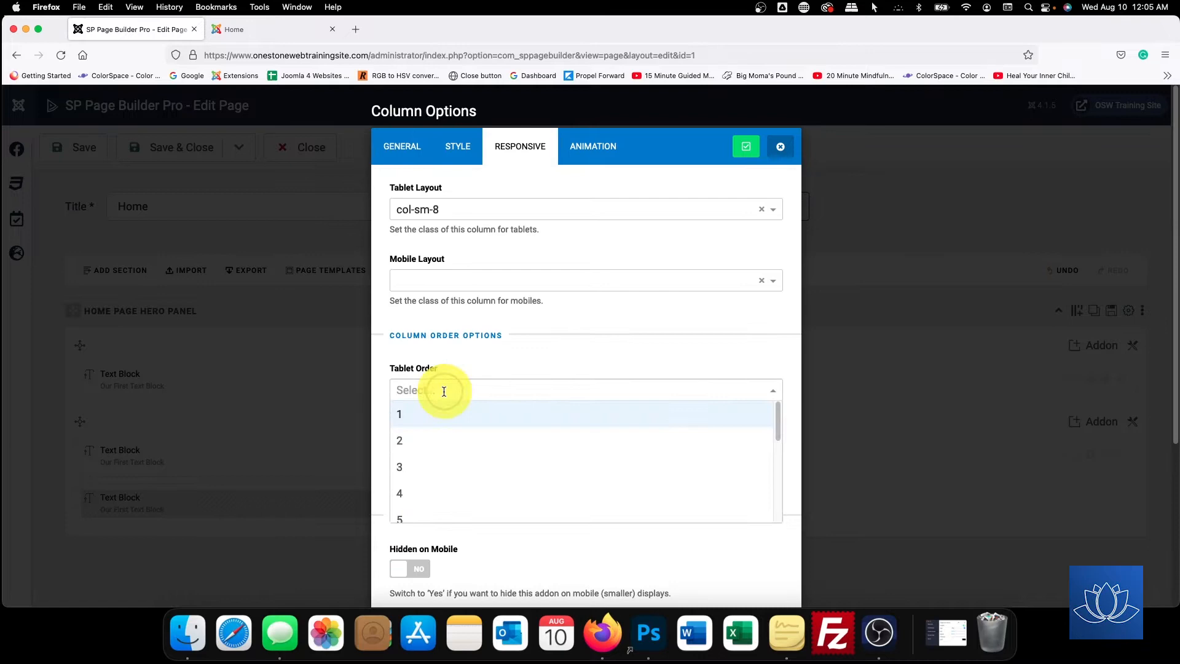
{"action": "left_click", "coordinate": [438, 463]}
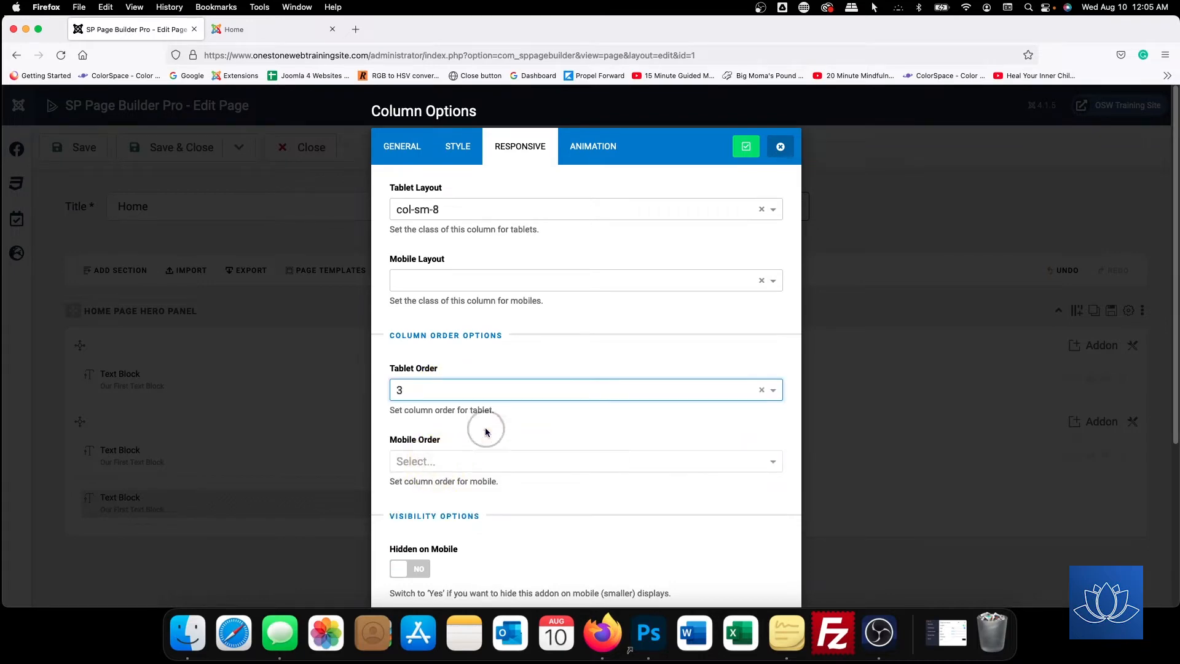
{"action": "left_click", "coordinate": [736, 155]}
{"action": "left_click", "coordinate": [73, 148]}
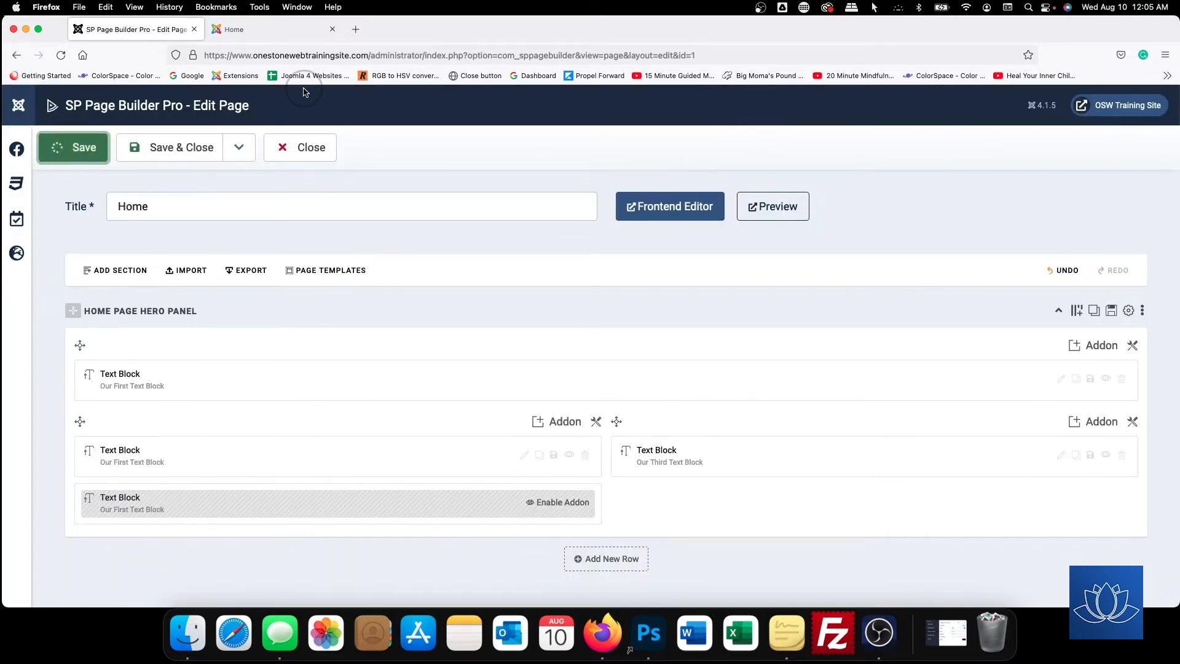
Reload the live home page and narrow the browser to tablet width to check the new column order
{"action": "left_click", "coordinate": [271, 30]}
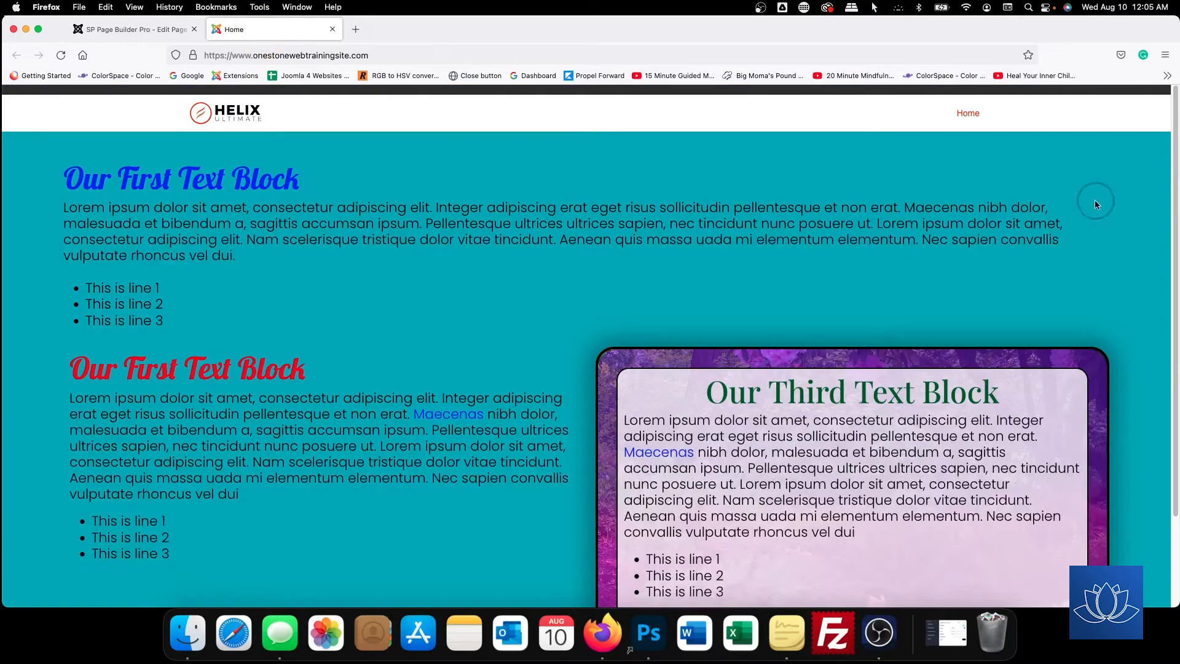
{"action": "left_click", "coordinate": [61, 55]}
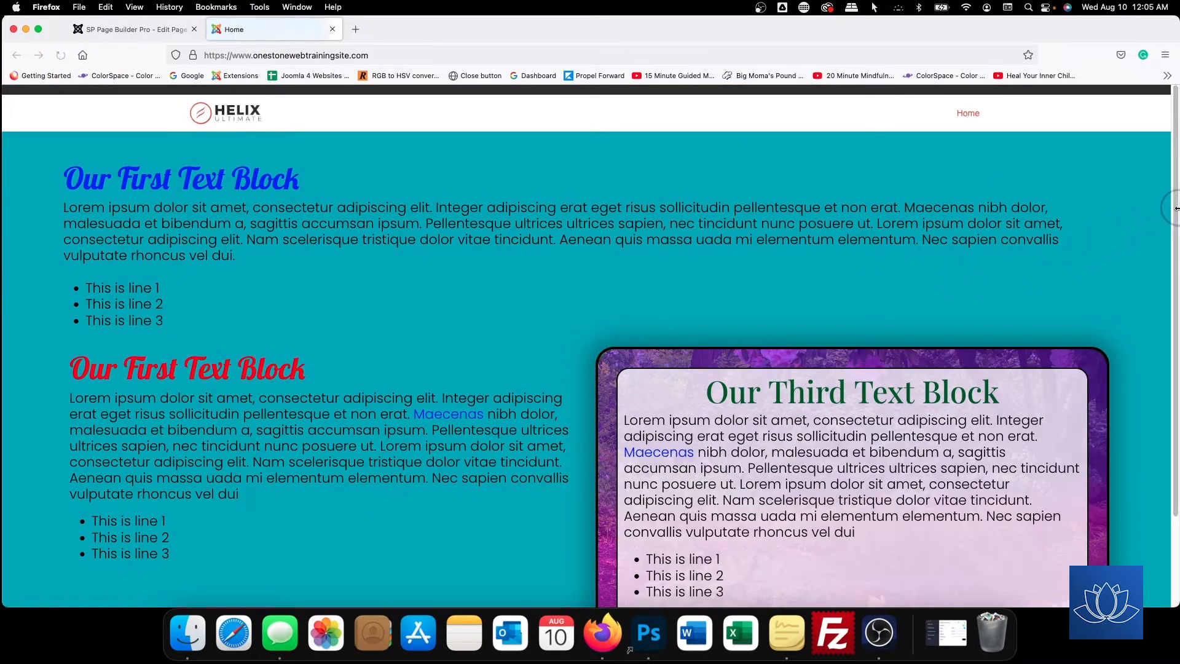
{"action": "left_click_drag", "start_coordinate": [1172, 229], "coordinate": [835, 243]}
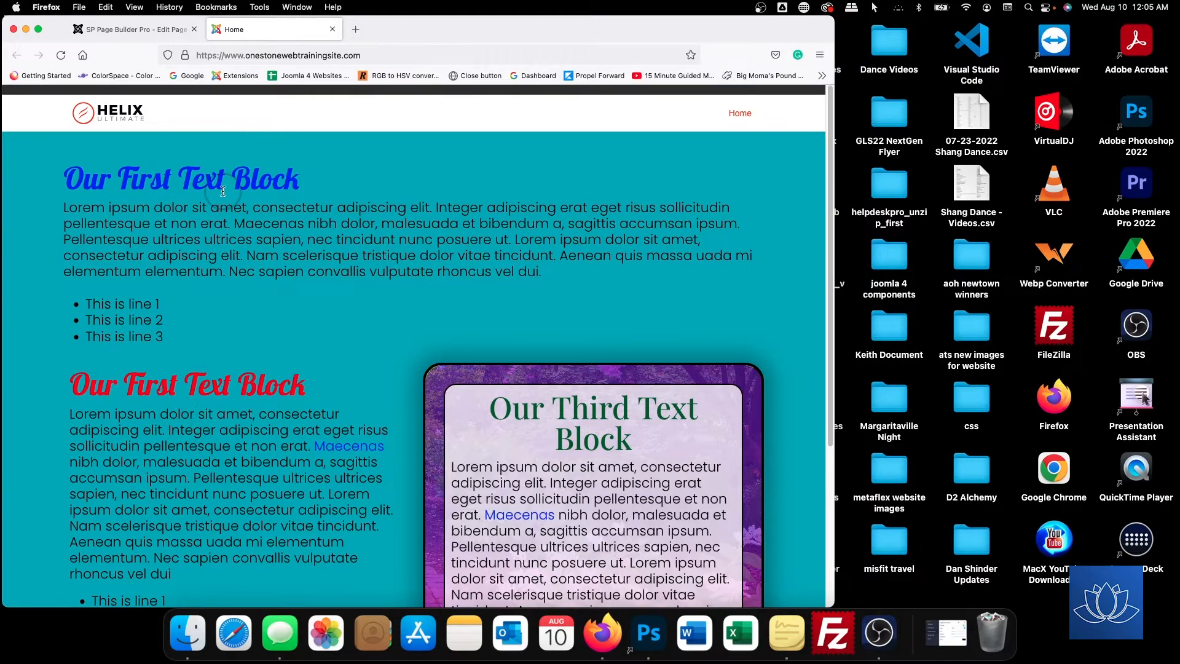
{"action": "left_click_drag", "start_coordinate": [835, 273], "coordinate": [609, 342]}
{"action": "scroll", "coordinate": [307, 430], "scroll_direction": "down", "scroll_amount": 3}
{"action": "scroll", "coordinate": [306, 405], "scroll_direction": "up", "scroll_amount": 3}
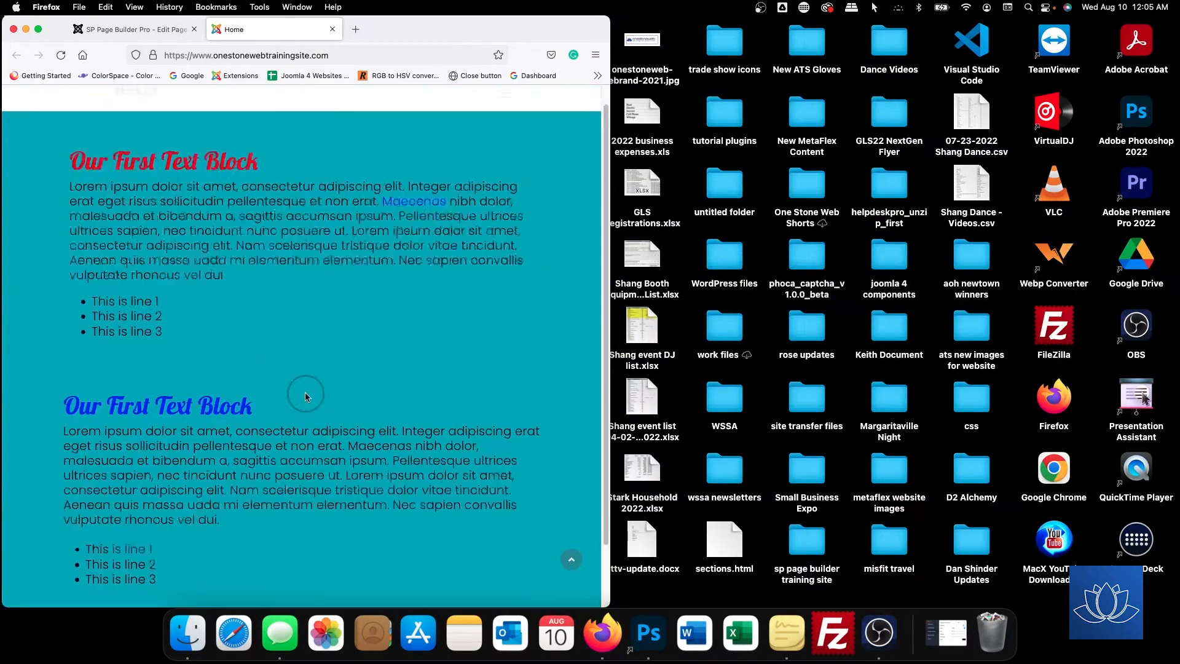
Turn off hiding on tablets for the Our Third Text Block column in the full-width editor, apply it and save the page
{"action": "left_click", "coordinate": [154, 29]}
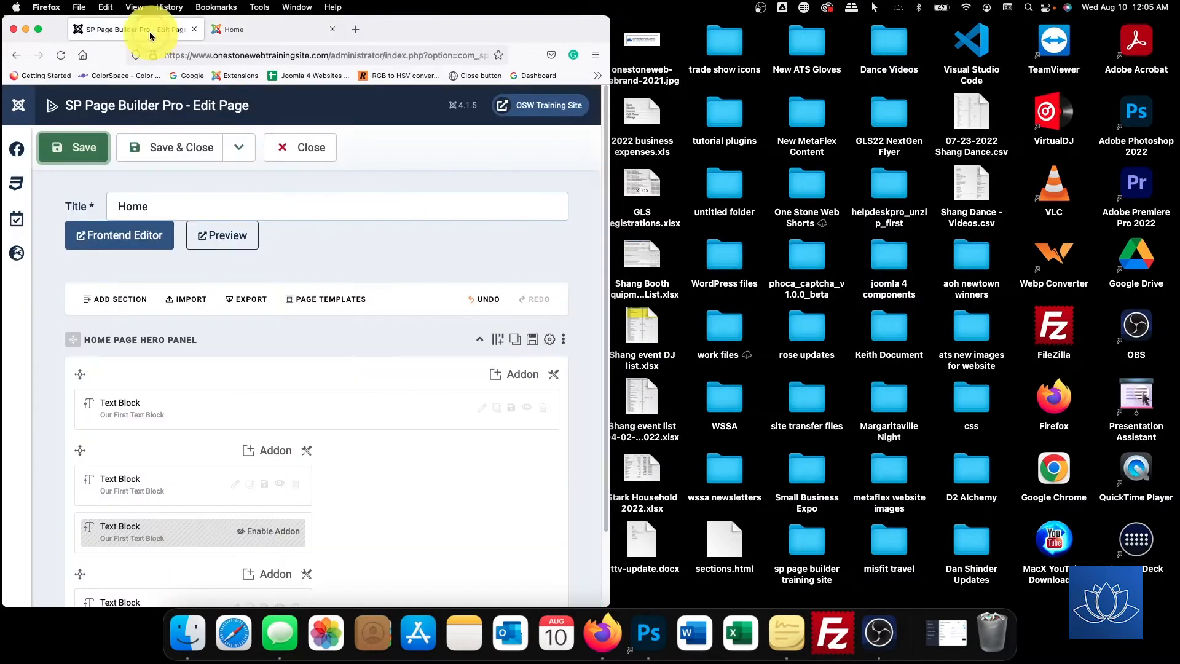
{"action": "scroll", "coordinate": [481, 422], "scroll_direction": "down", "scroll_amount": 2}
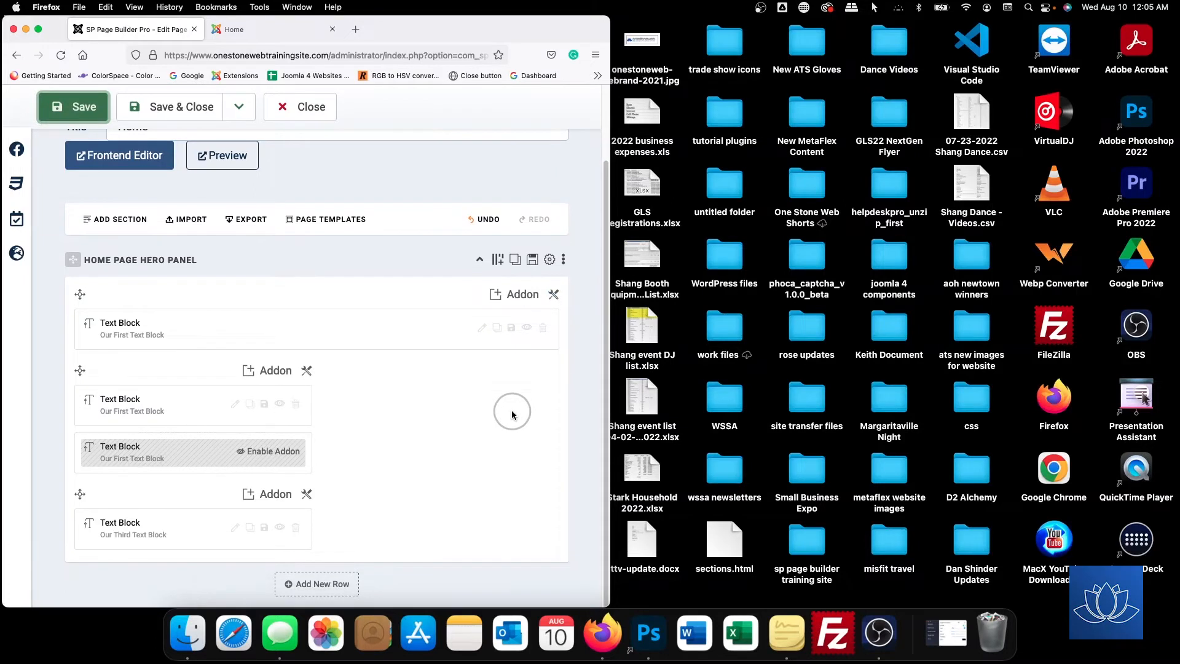
{"action": "scroll", "coordinate": [513, 413], "scroll_direction": "up", "scroll_amount": 3}
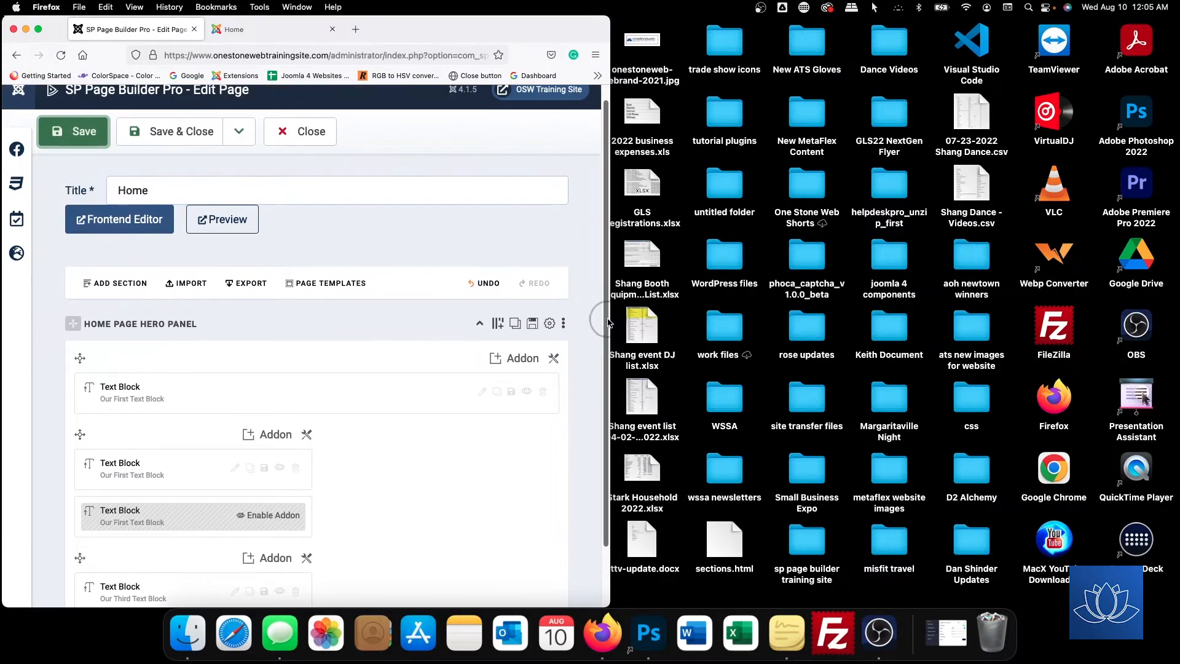
{"action": "left_click_drag", "start_coordinate": [603, 320], "coordinate": [1150, 415]}
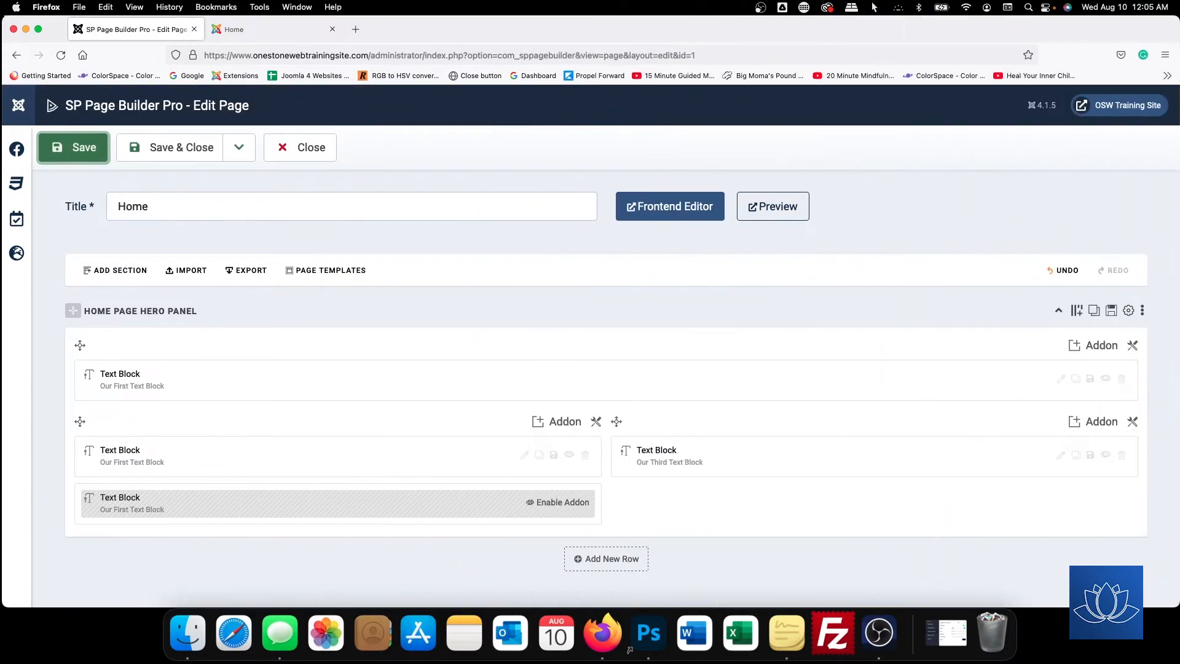
{"action": "left_click", "coordinate": [1133, 422]}
{"action": "left_click", "coordinate": [1083, 446]}
{"action": "left_click", "coordinate": [523, 147]}
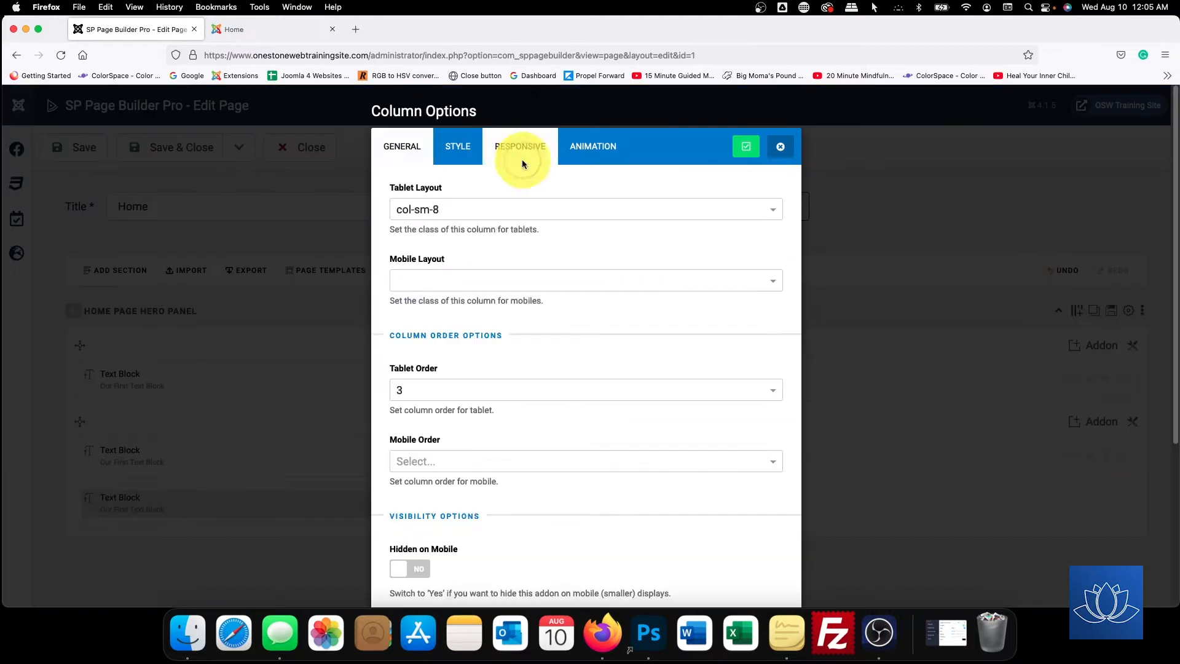
{"action": "scroll", "coordinate": [454, 438], "scroll_direction": "down", "scroll_amount": 4}
{"action": "left_click", "coordinate": [454, 437]}
{"action": "left_click", "coordinate": [415, 557]}
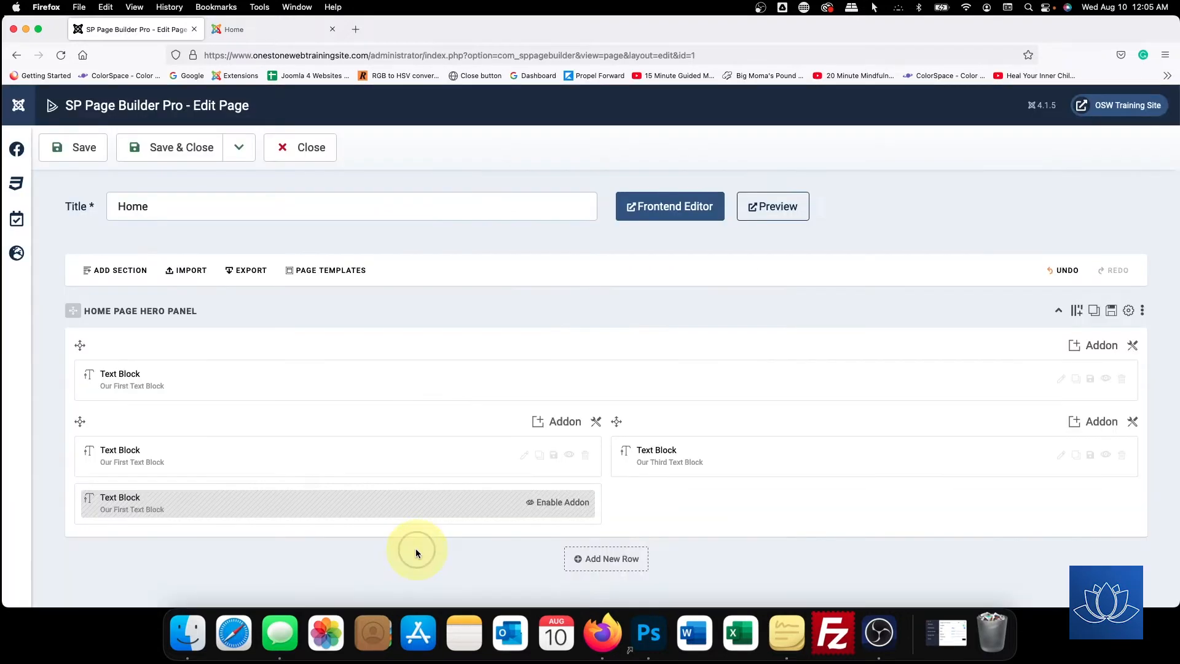
{"action": "left_click", "coordinate": [87, 154]}
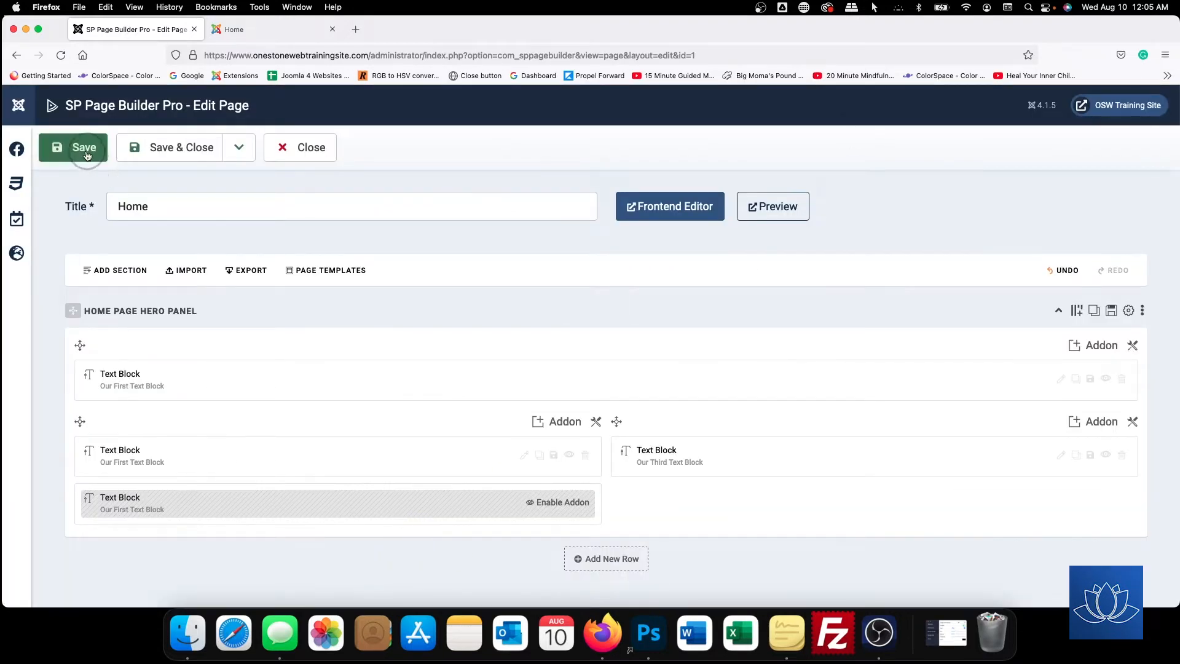
Reload the live home page and examine the order and width of all three text blocks at tablet width
{"action": "left_click", "coordinate": [257, 25]}
{"action": "left_click", "coordinate": [61, 55]}
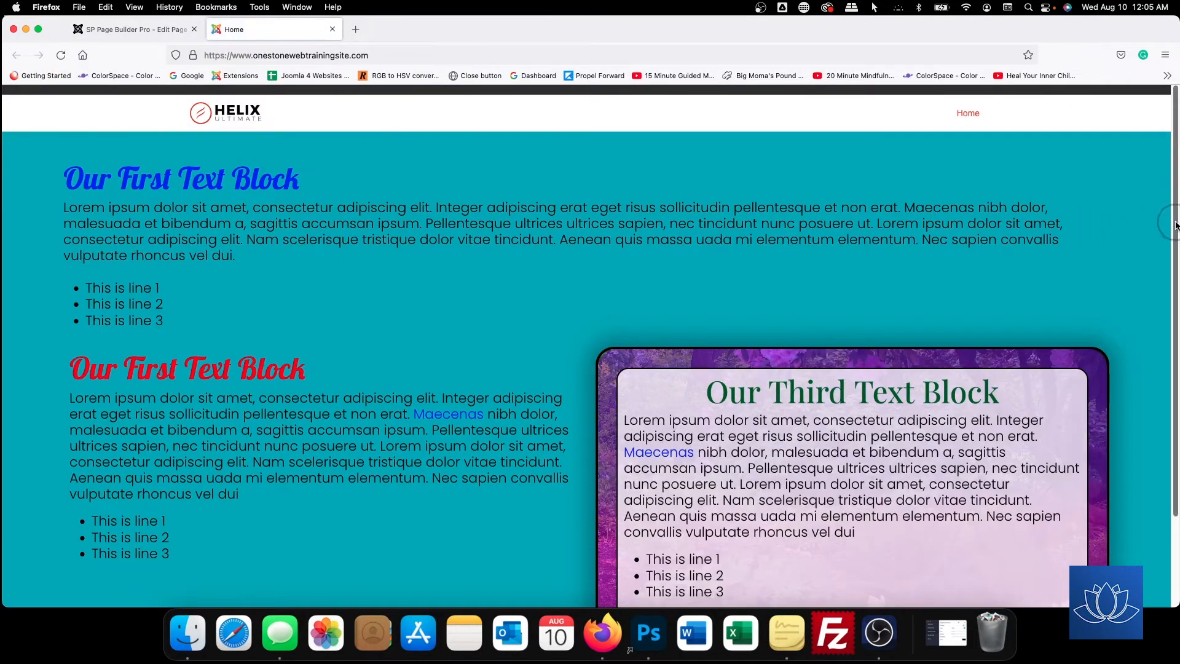
{"action": "left_click_drag", "start_coordinate": [1176, 234], "coordinate": [582, 234]}
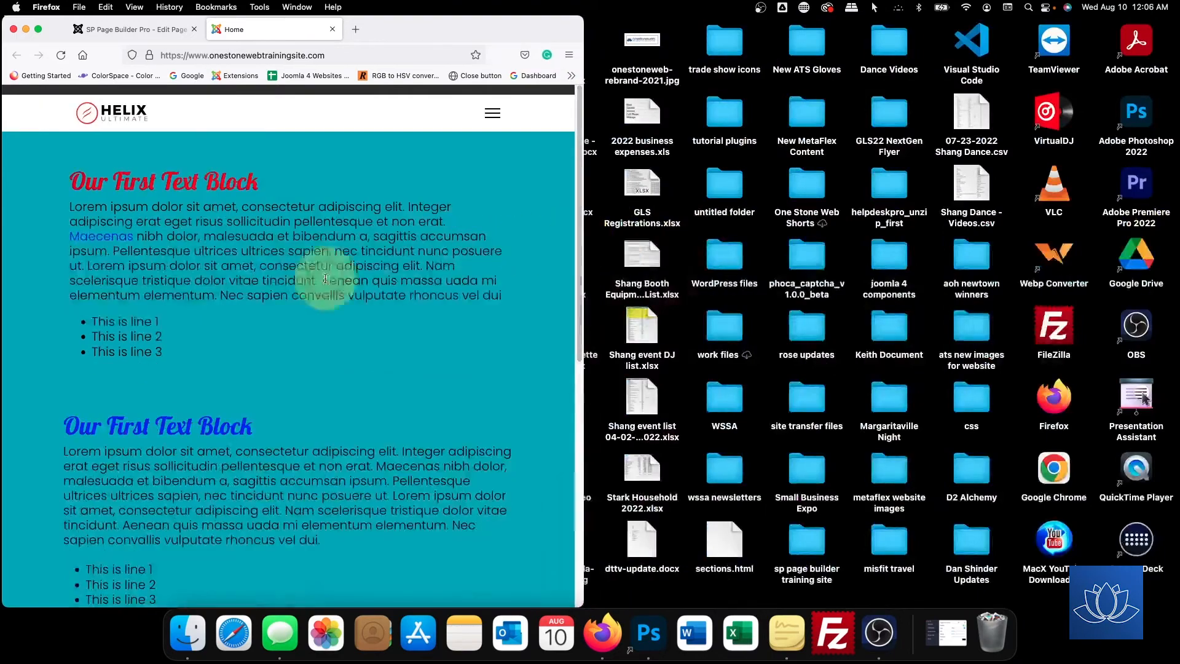
{"action": "scroll", "coordinate": [293, 434], "scroll_direction": "down", "scroll_amount": 5}
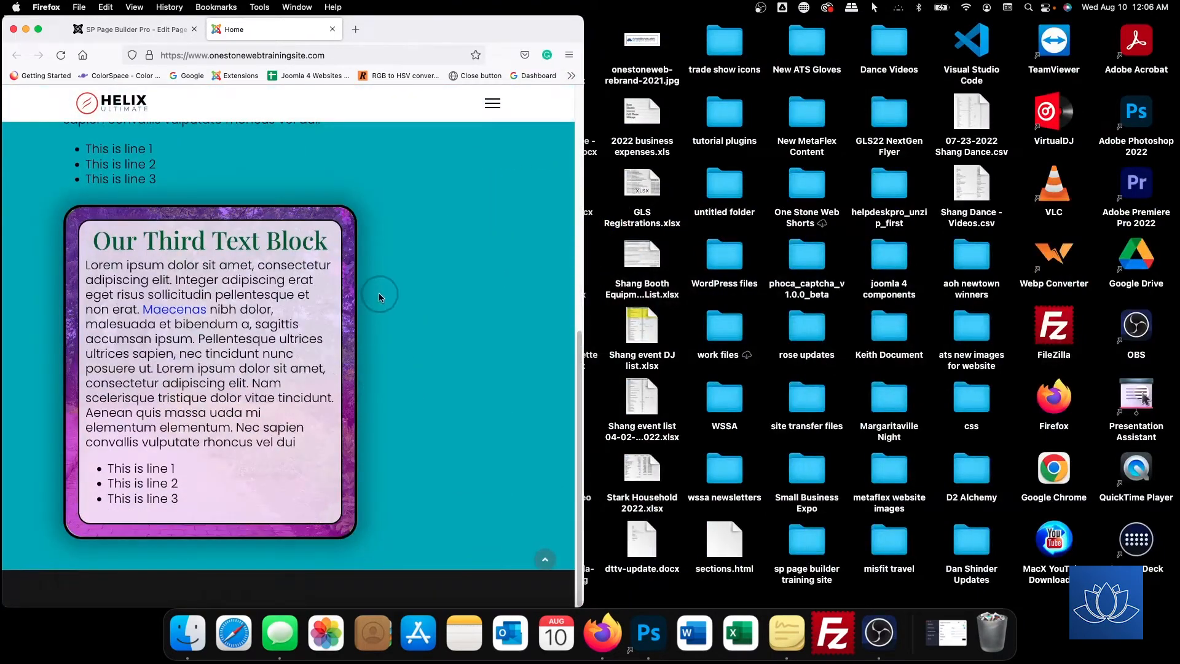
{"action": "scroll", "coordinate": [382, 295], "scroll_direction": "up", "scroll_amount": 5}
{"action": "scroll", "coordinate": [450, 436], "scroll_direction": "down", "scroll_amount": 2}
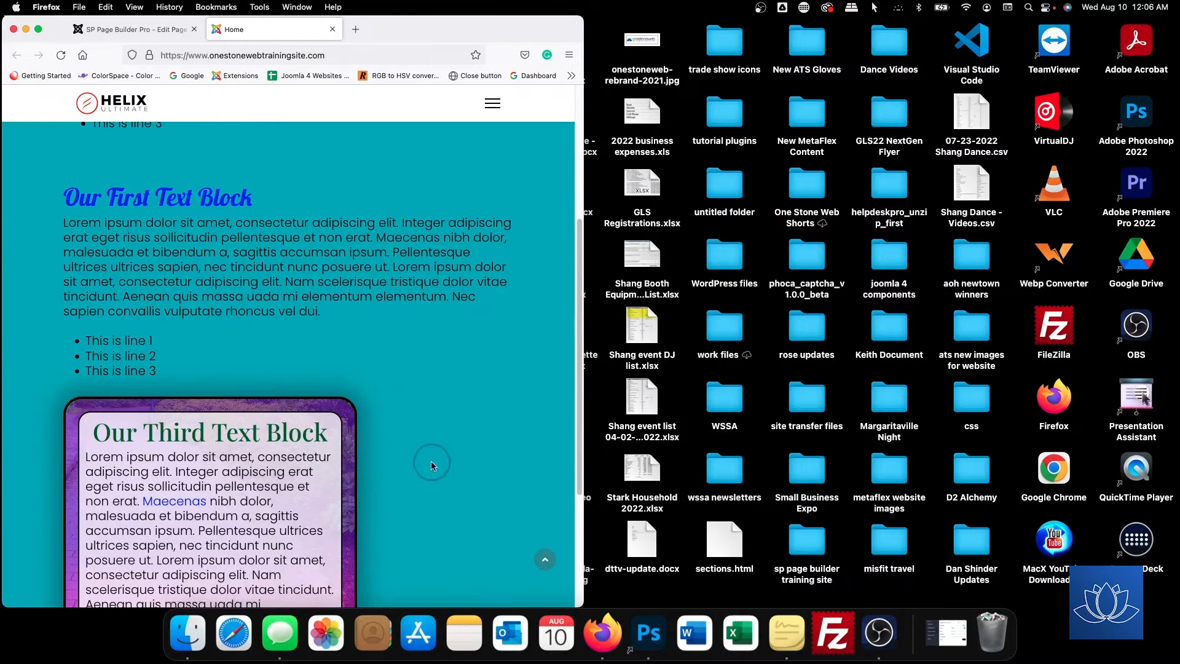
{"action": "scroll", "coordinate": [389, 303], "scroll_direction": "down", "scroll_amount": 4}
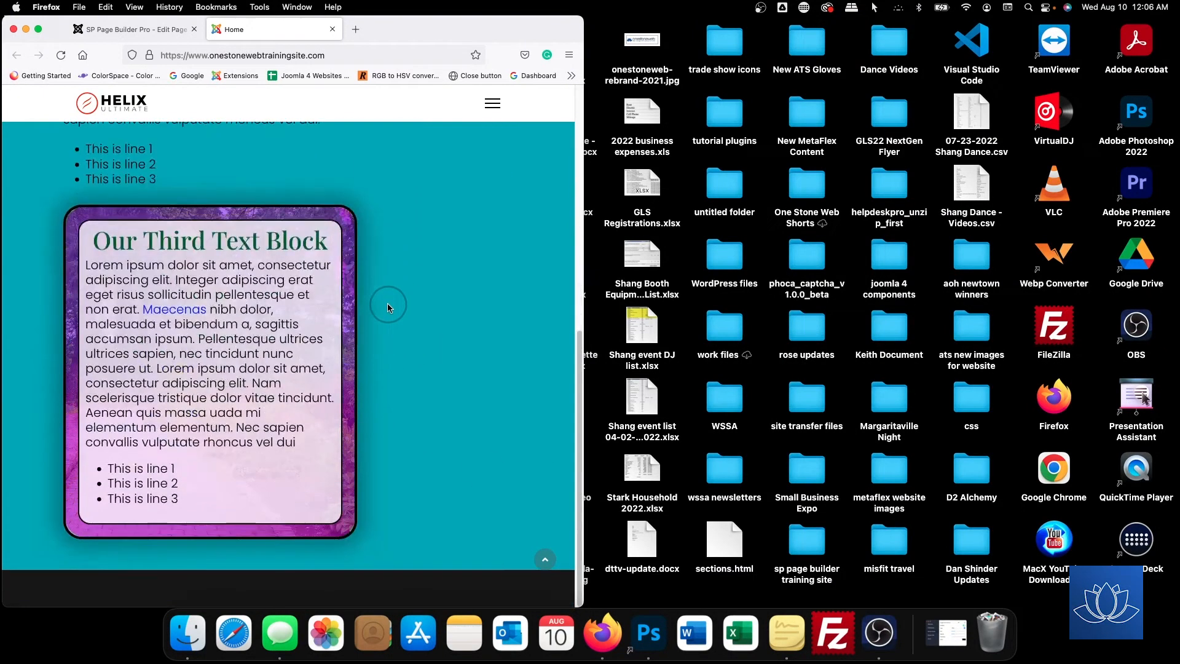
{"action": "scroll", "coordinate": [389, 307], "scroll_direction": "up", "scroll_amount": 5}
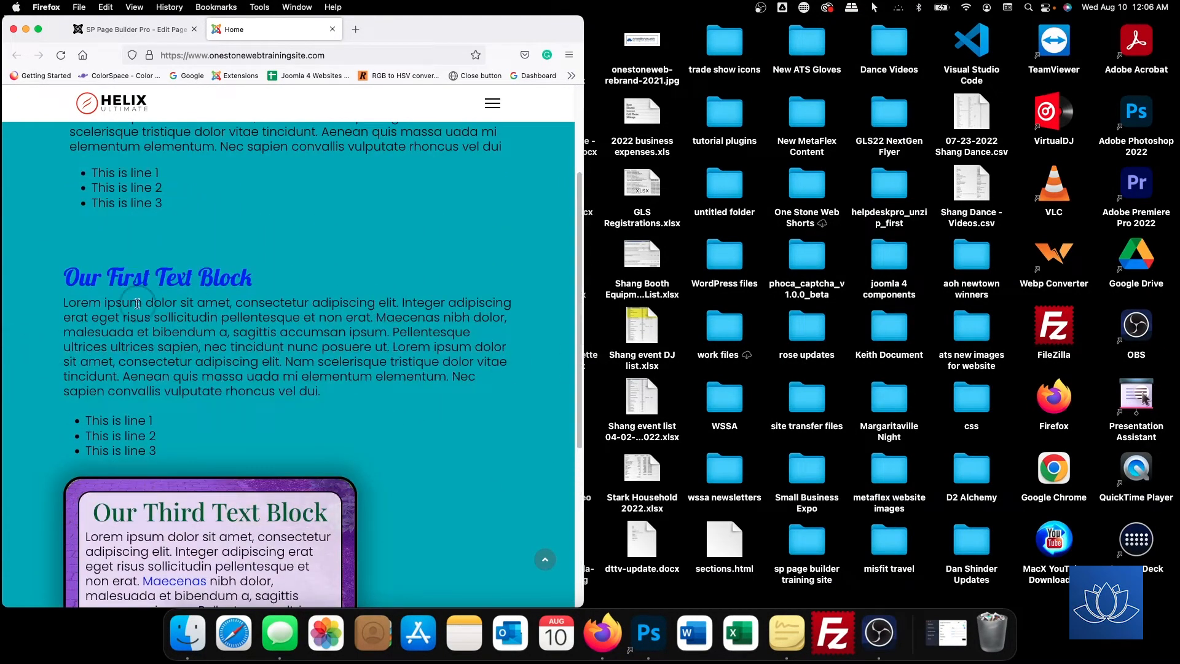
{"action": "scroll", "coordinate": [129, 320], "scroll_direction": "down", "scroll_amount": 3}
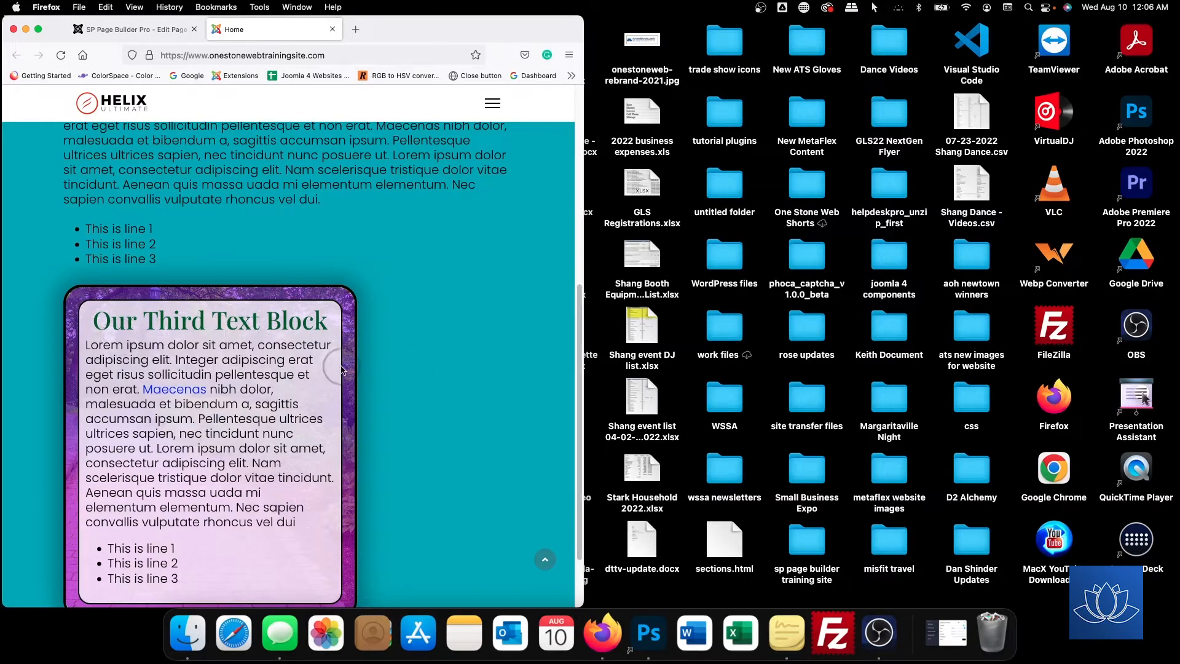
Clear the Tablet Layout of the Our Third Text Block column in the full-width editor and apply it
{"action": "left_click", "coordinate": [178, 37]}
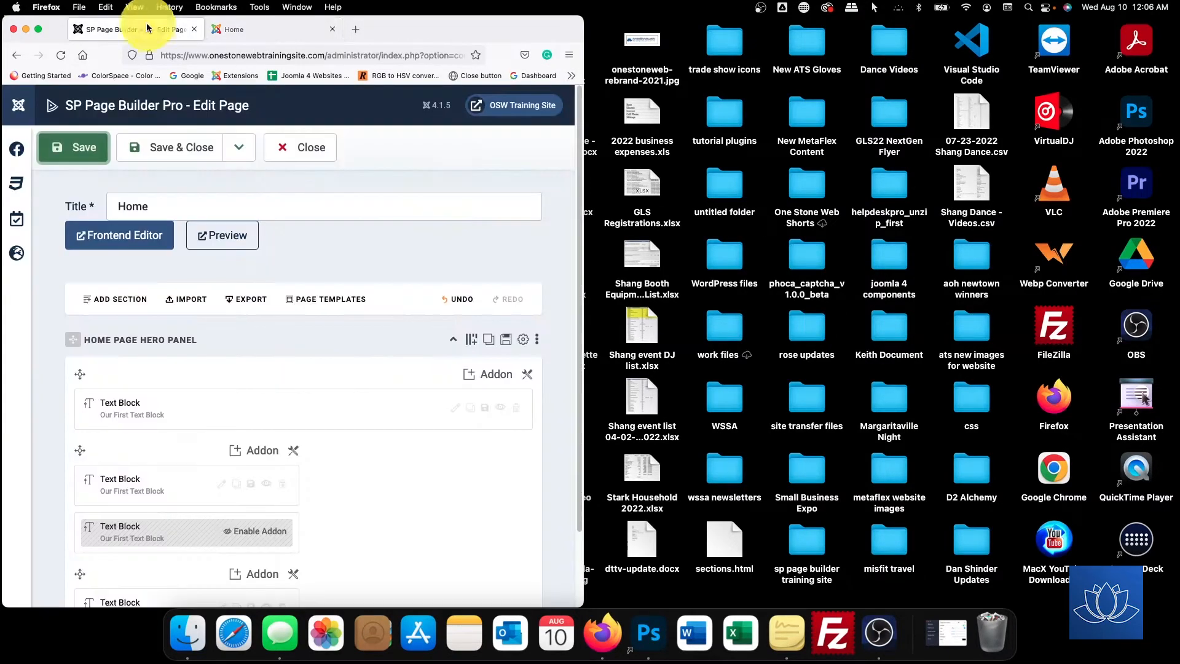
{"action": "left_click_drag", "start_coordinate": [586, 277], "coordinate": [1179, 278]}
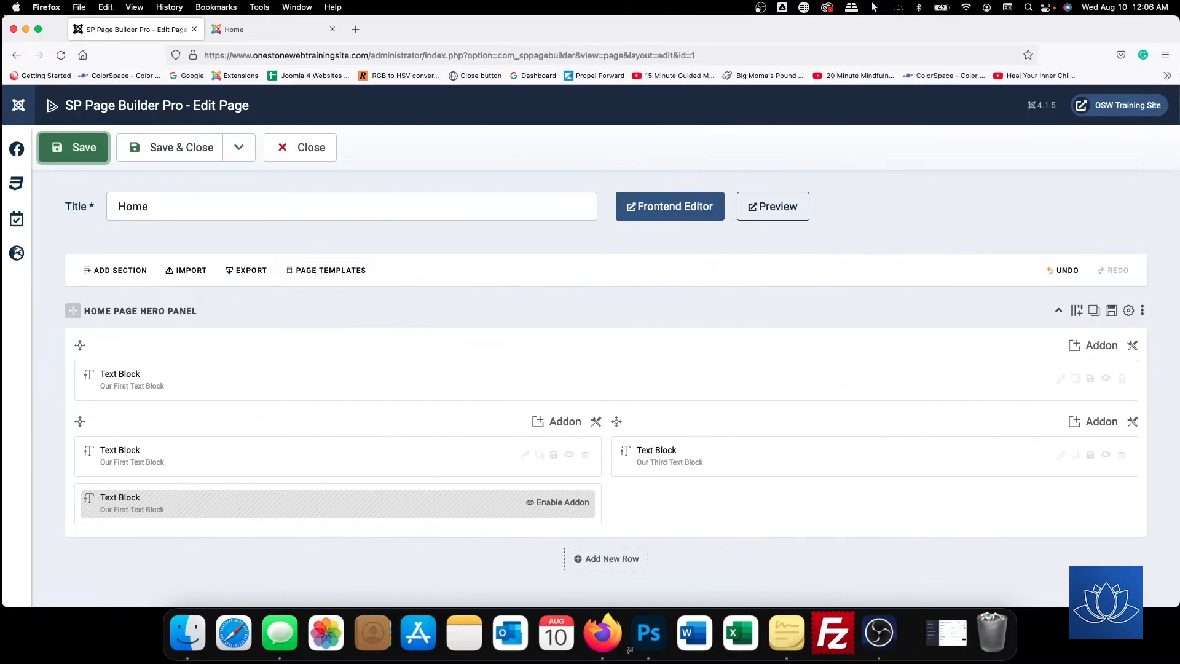
{"action": "left_click", "coordinate": [1135, 424]}
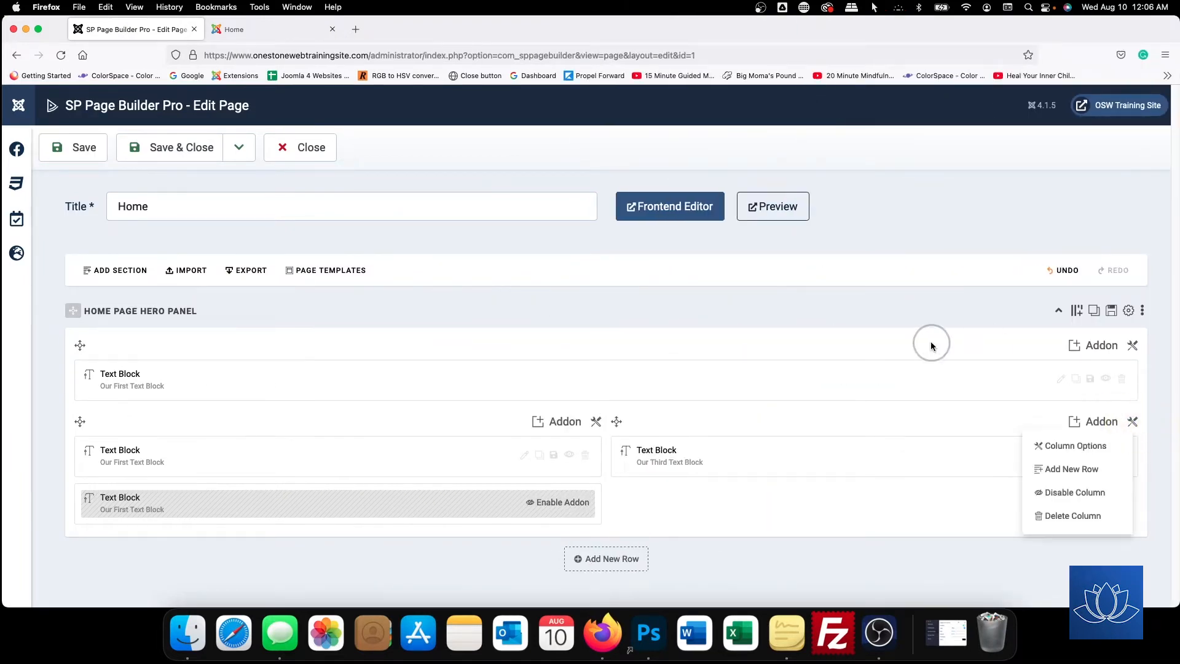
{"action": "left_click", "coordinate": [1045, 444]}
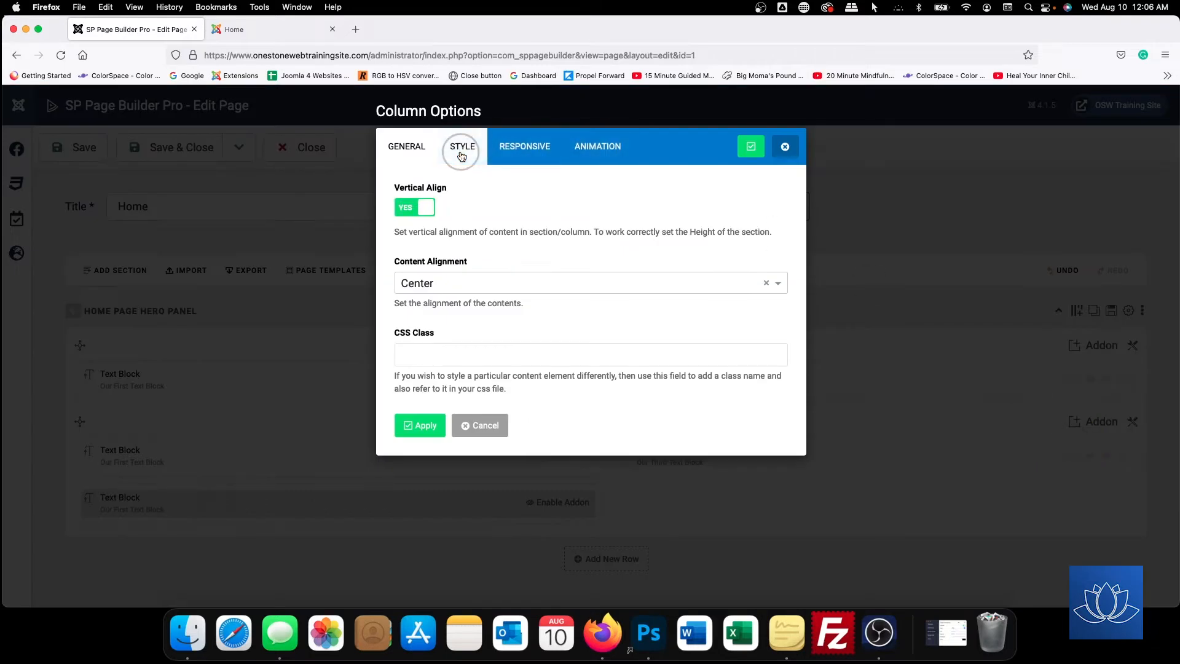
{"action": "left_click", "coordinate": [524, 146]}
{"action": "left_click", "coordinate": [762, 211]}
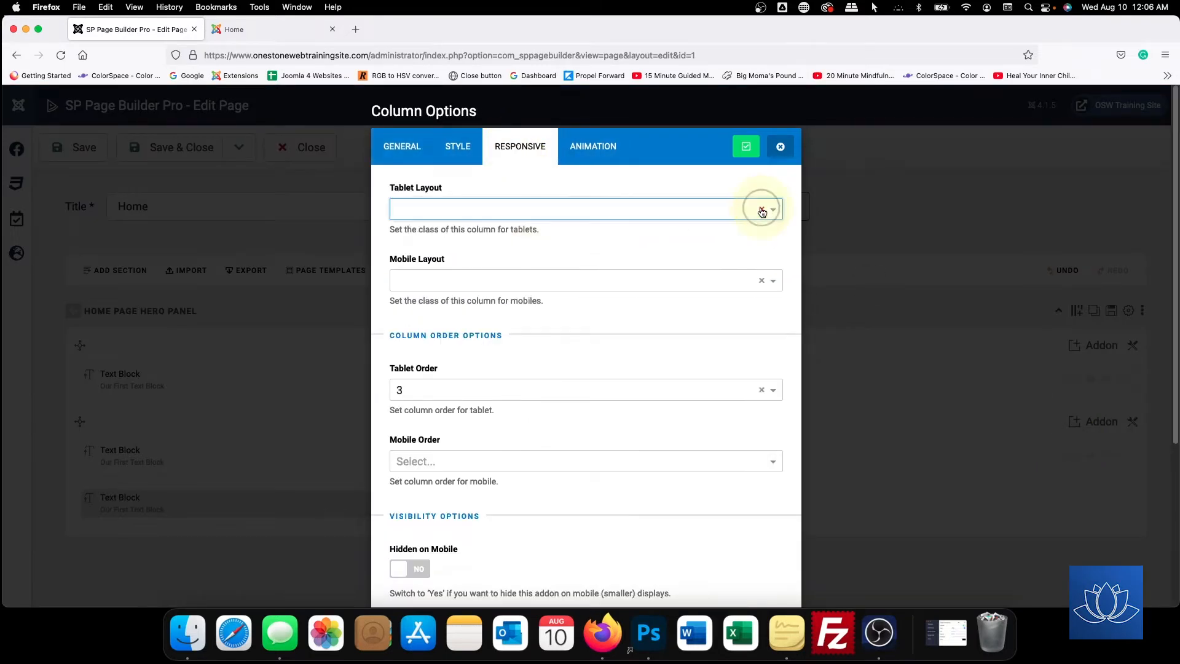
{"action": "left_click", "coordinate": [747, 147]}
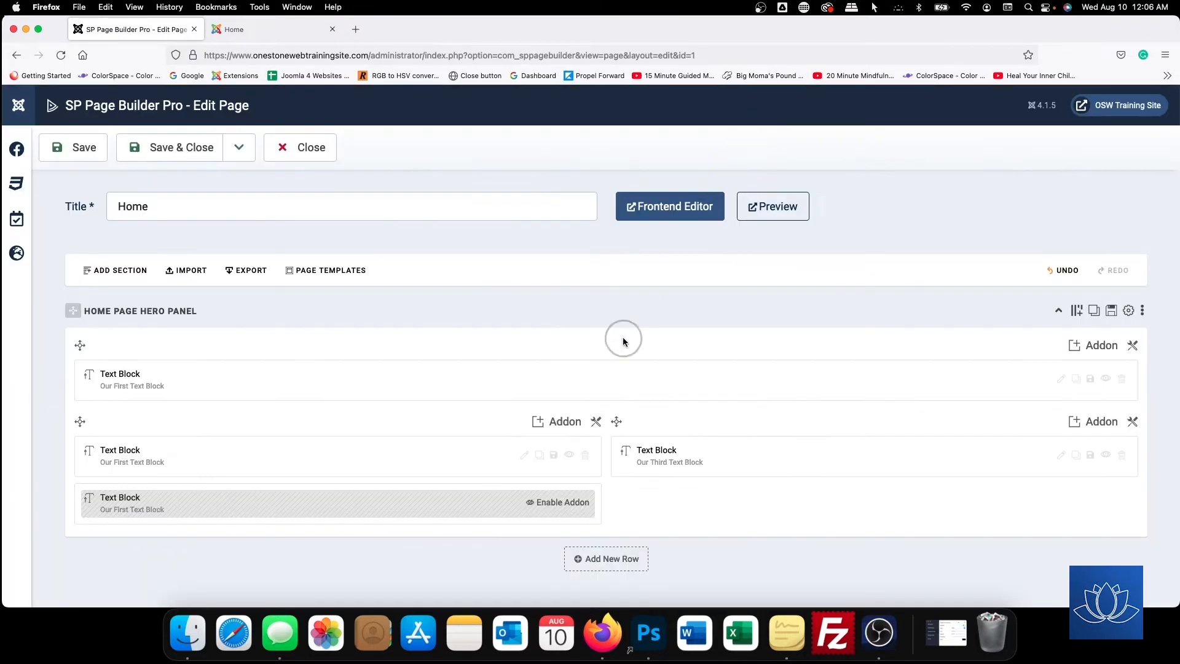
Check the lower Our First Text Block column's responsive options, apply them and save the page
{"action": "left_click", "coordinate": [619, 424]}
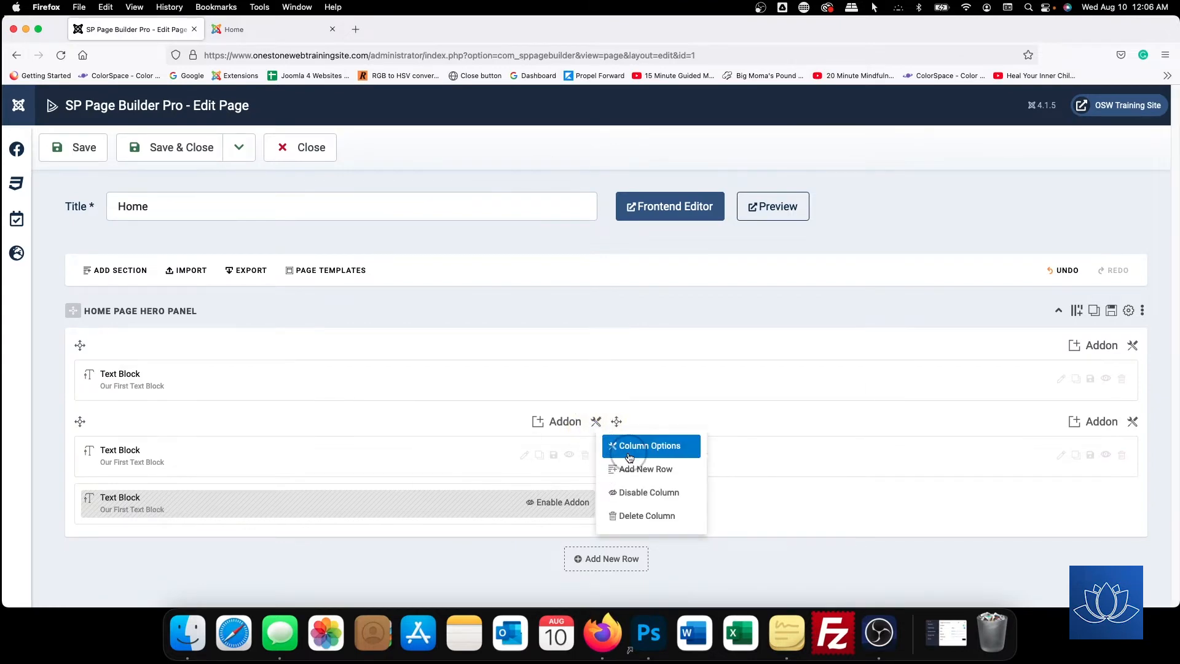
{"action": "left_click", "coordinate": [627, 443]}
{"action": "left_click", "coordinate": [520, 146]}
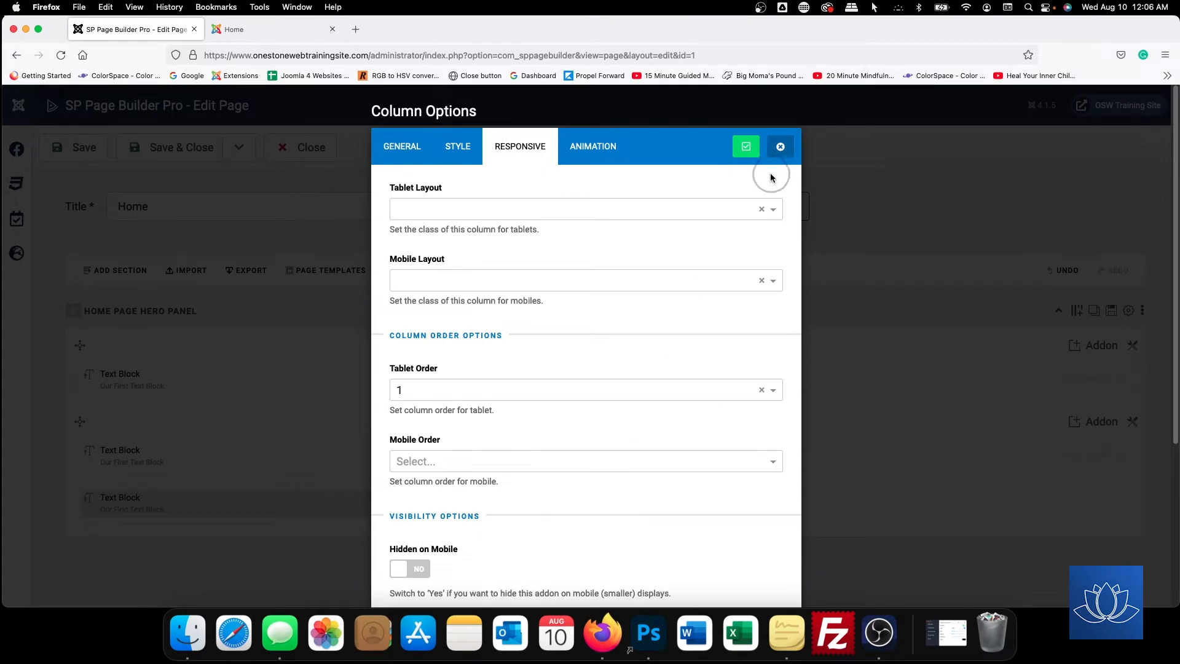
{"action": "left_click", "coordinate": [746, 148]}
{"action": "left_click", "coordinate": [79, 146]}
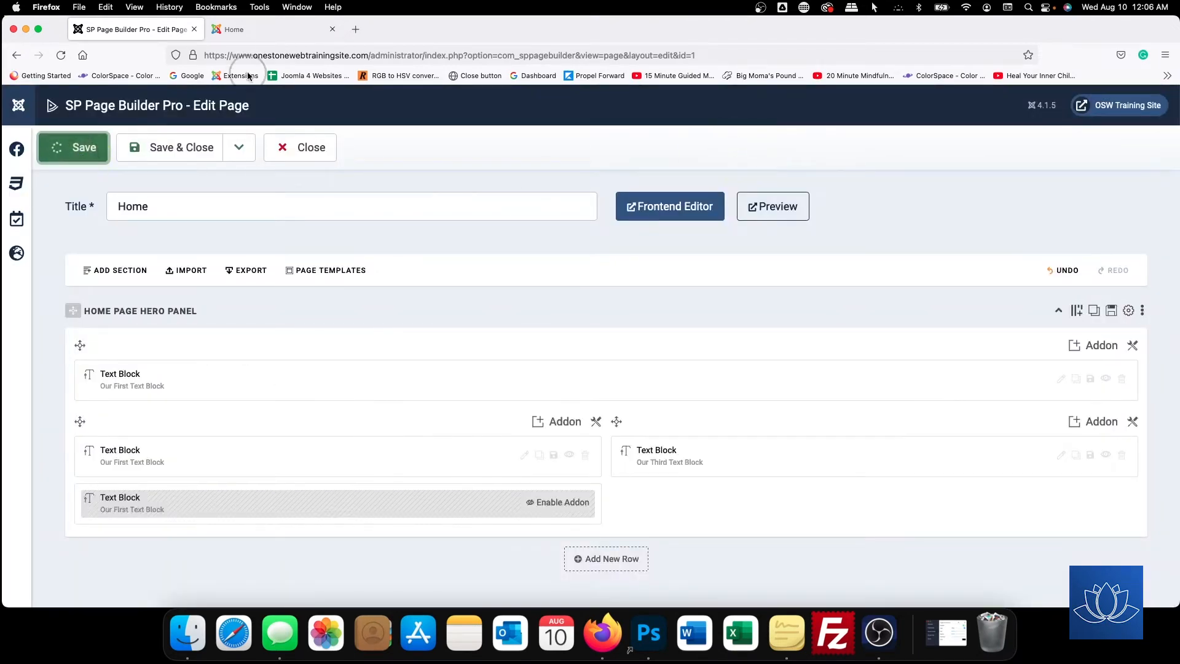
Reload the live home page, check the Our Third Text Block column's width at tablet size and restore the full browser width
{"action": "left_click", "coordinate": [266, 31]}
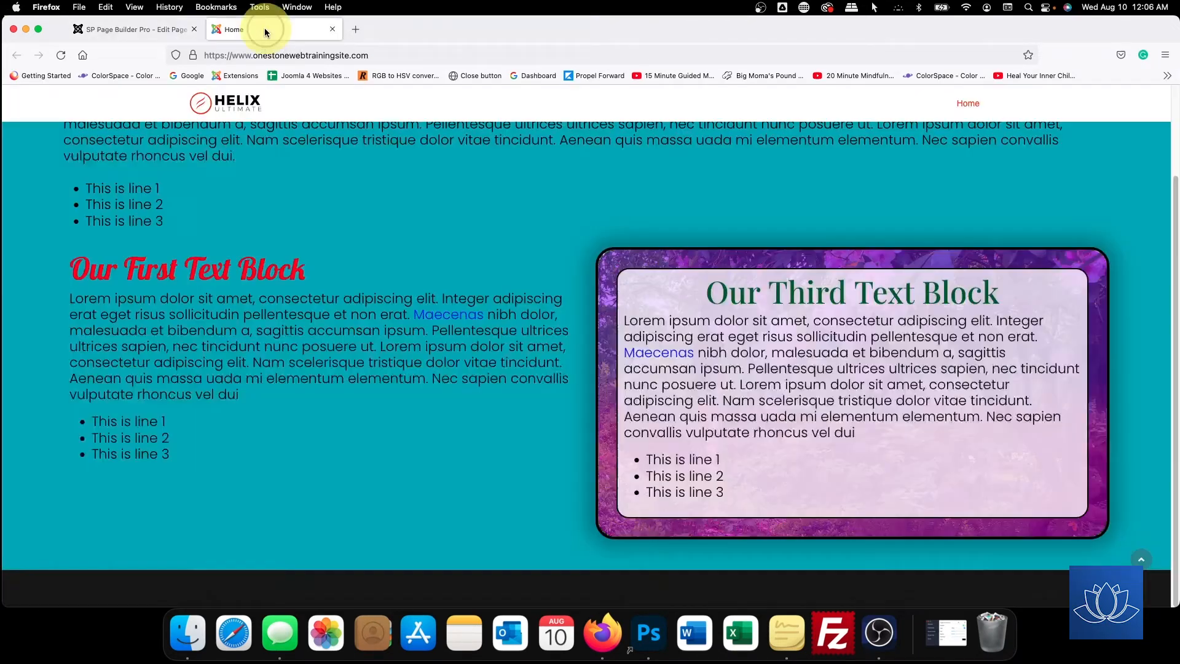
{"action": "left_click", "coordinate": [60, 55]}
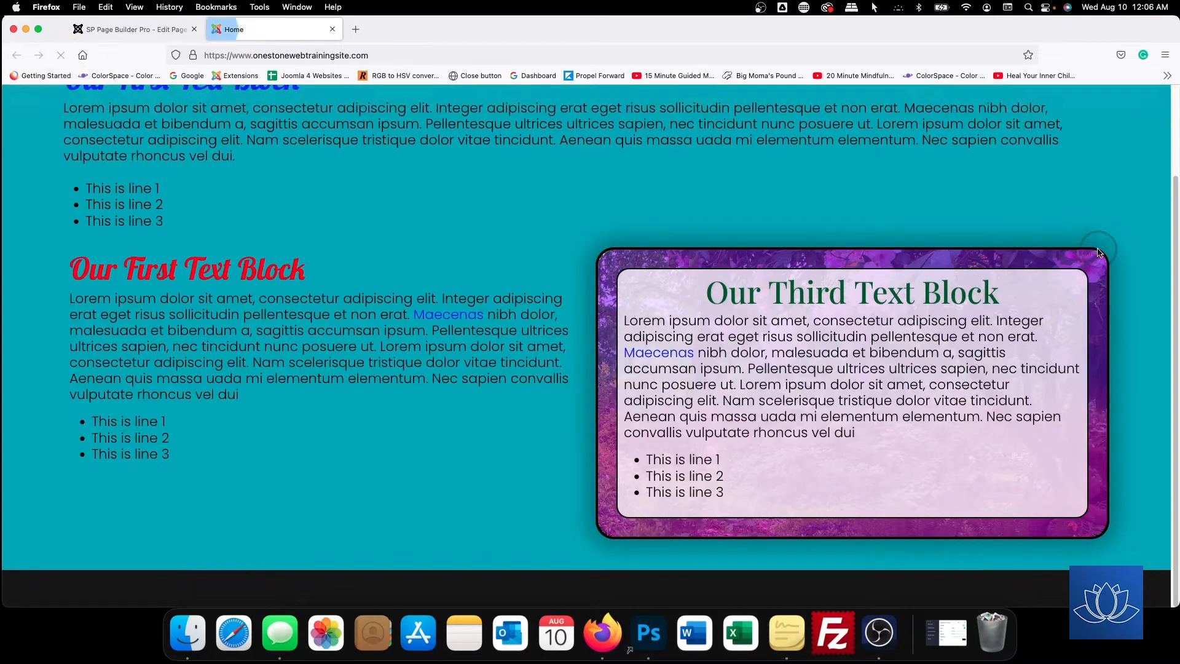
{"action": "left_click_drag", "start_coordinate": [1177, 237], "coordinate": [534, 243]}
{"action": "scroll", "coordinate": [342, 383], "scroll_direction": "down", "scroll_amount": 5}
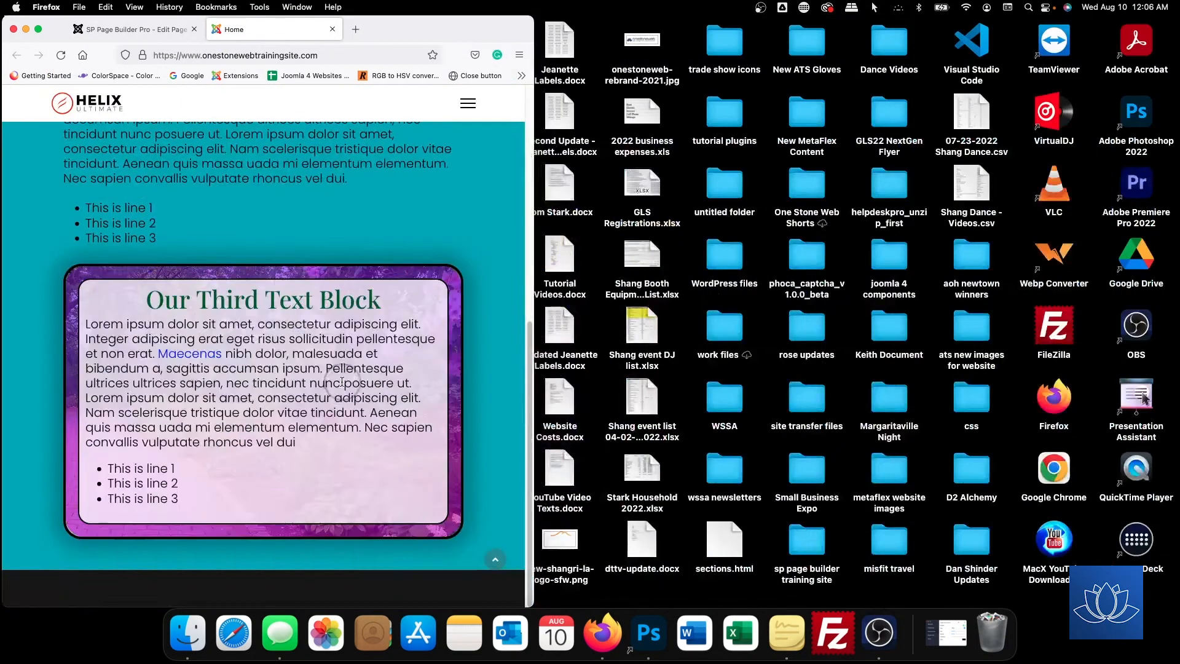
{"action": "scroll", "coordinate": [348, 416], "scroll_direction": "up", "scroll_amount": 7}
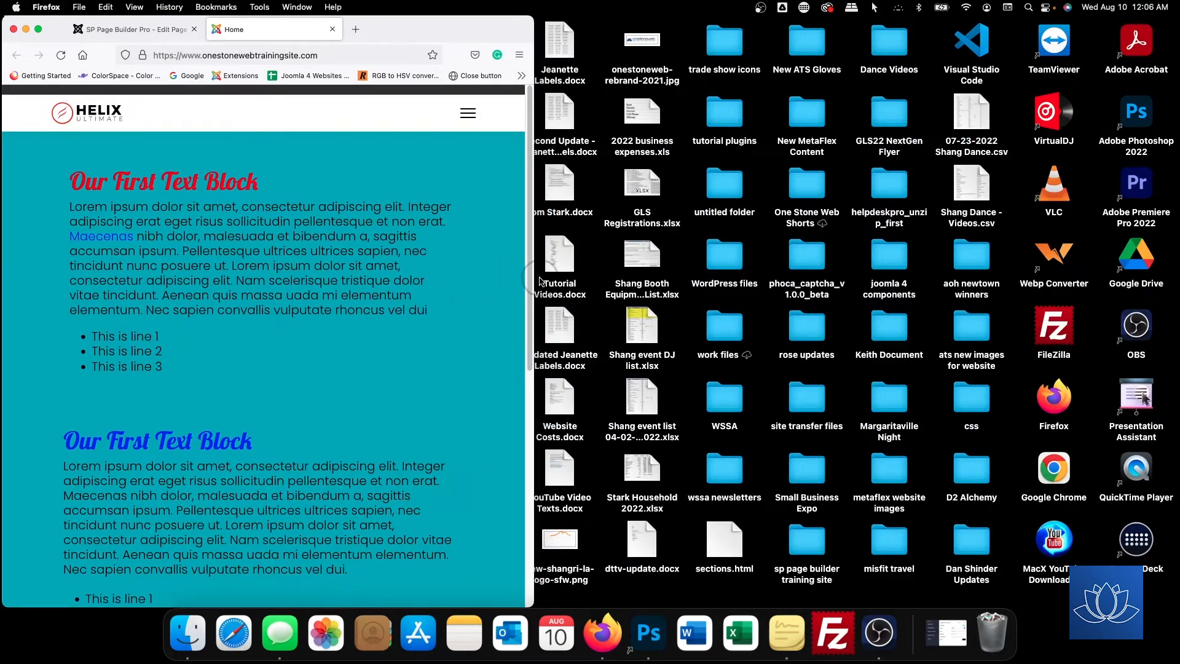
{"action": "double_click", "coordinate": [535, 282]}
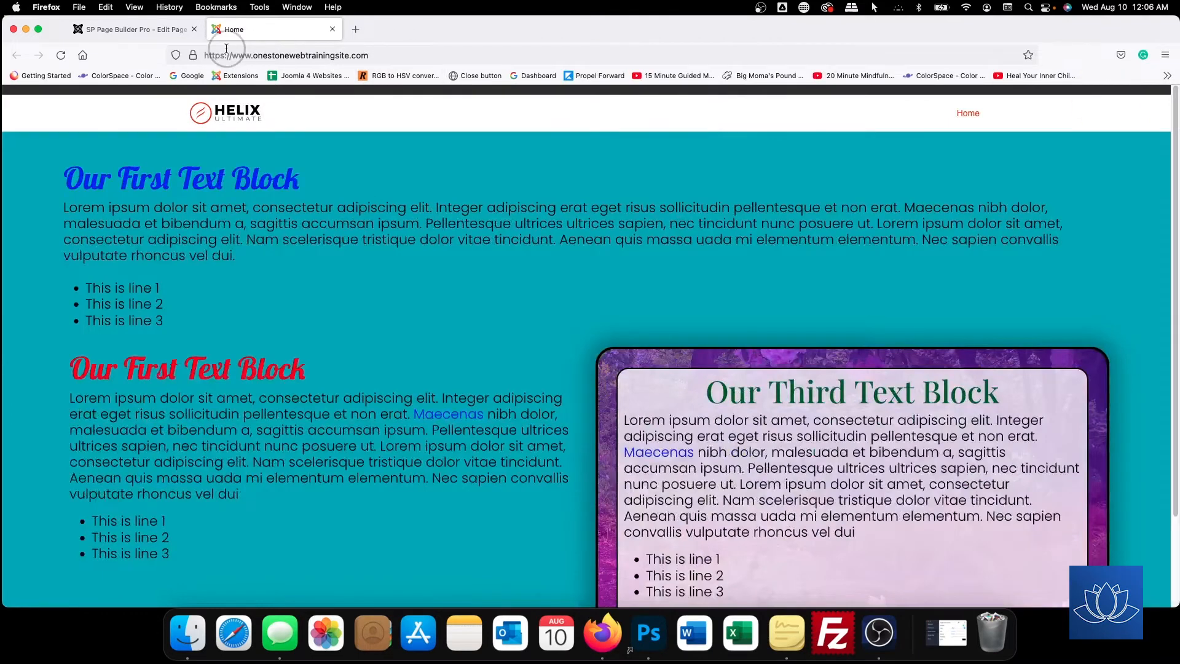
Set the Mobile Order of the Our Third Text Block column to 1 in the page editor and apply it
{"action": "left_click", "coordinate": [138, 30]}
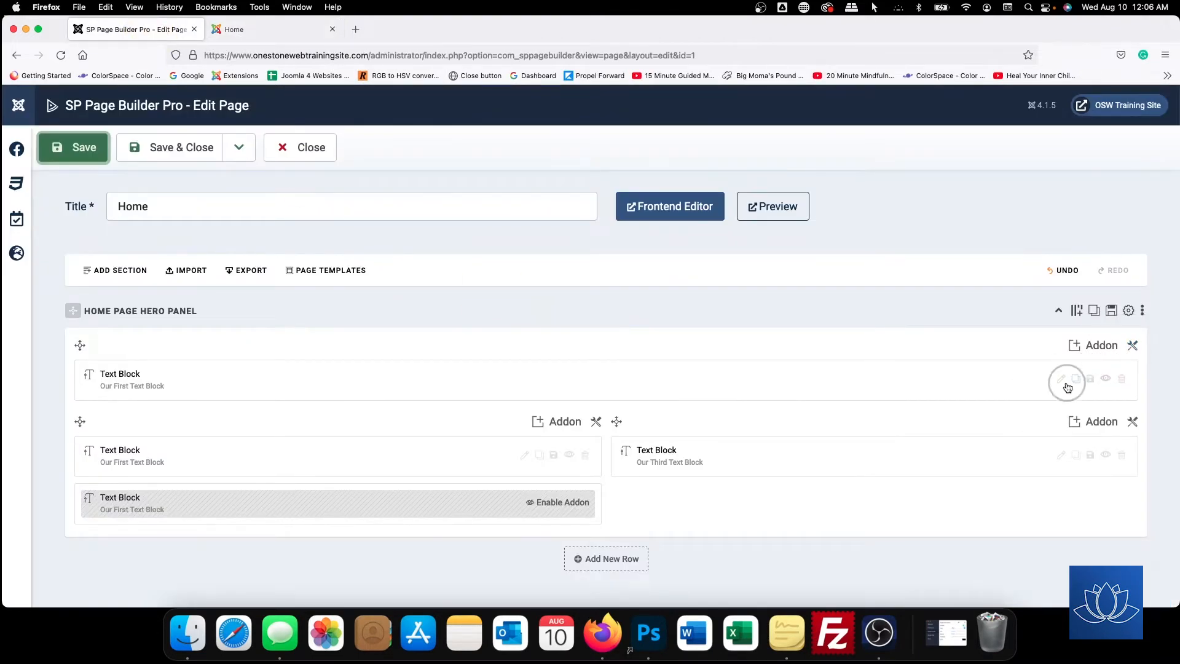
{"action": "left_click", "coordinate": [1133, 422]}
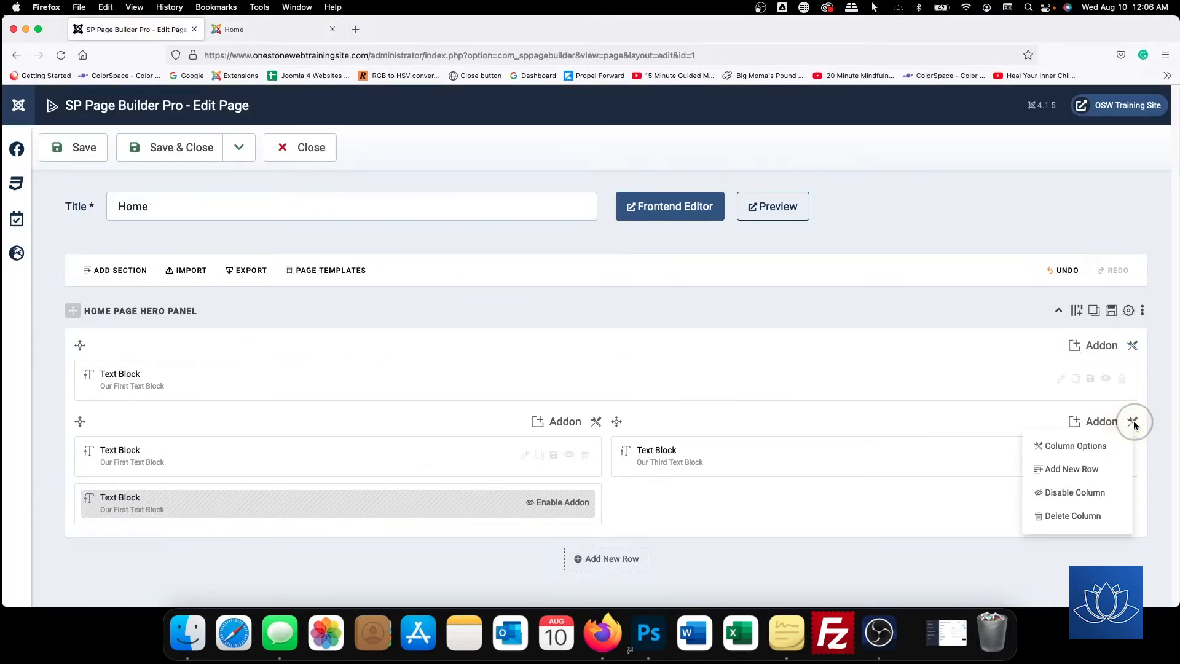
{"action": "left_click", "coordinate": [1045, 443]}
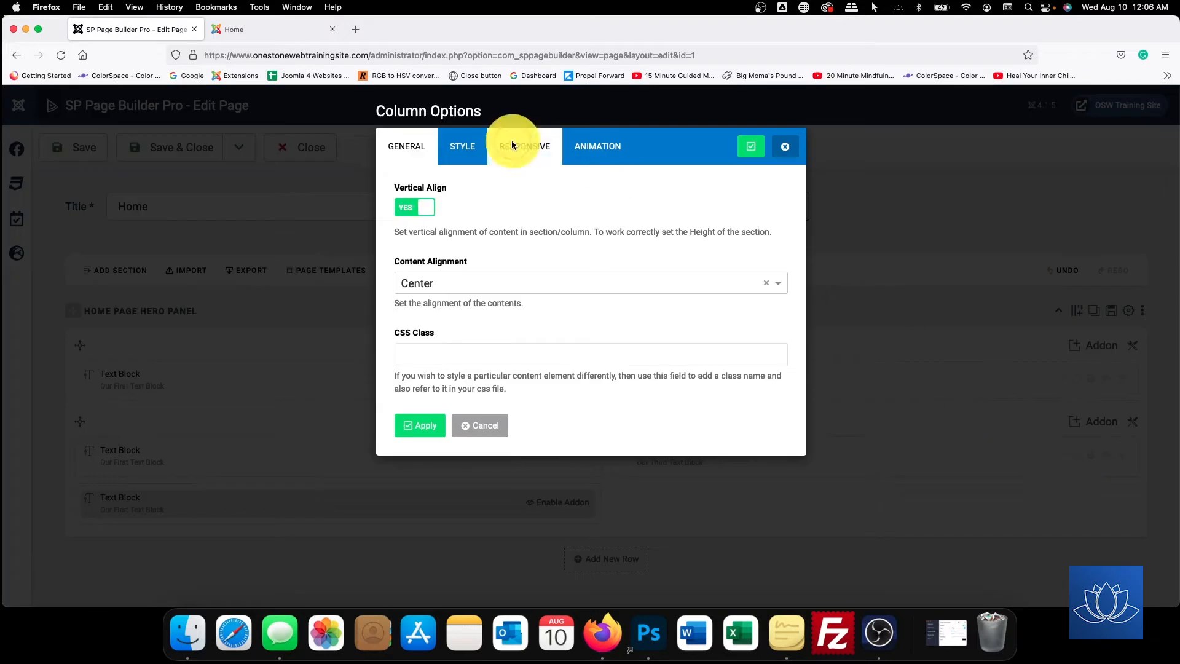
{"action": "left_click", "coordinate": [514, 145]}
{"action": "scroll", "coordinate": [504, 330], "scroll_direction": "down", "scroll_amount": 1}
{"action": "left_click", "coordinate": [448, 433]}
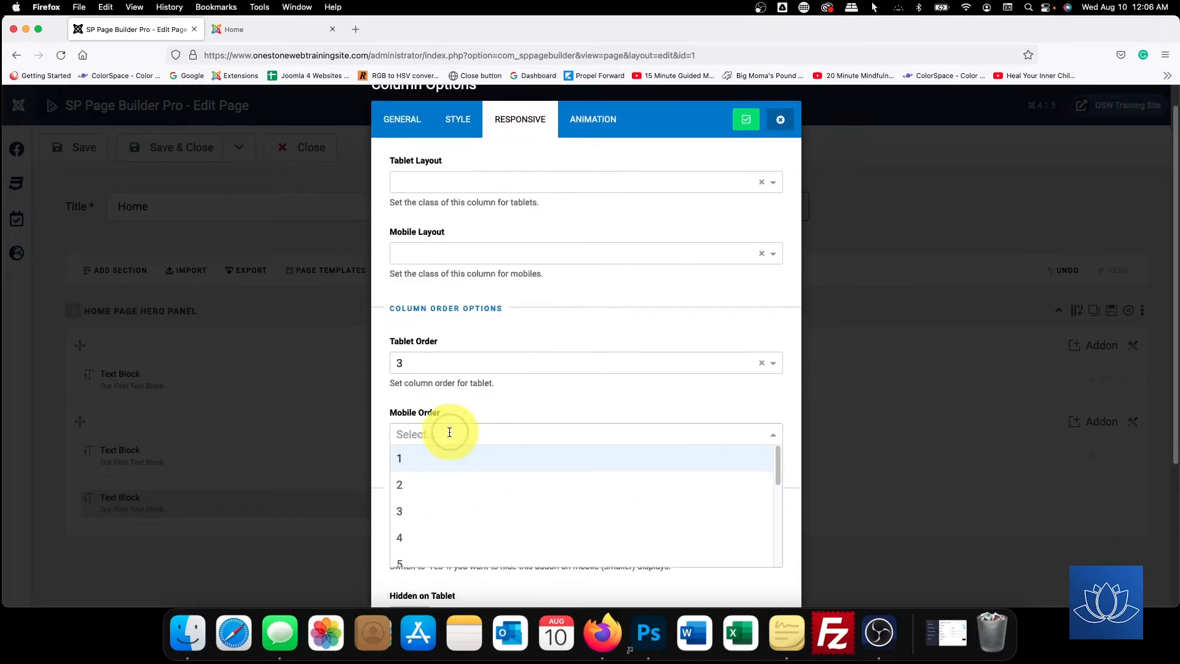
{"action": "left_click", "coordinate": [430, 458]}
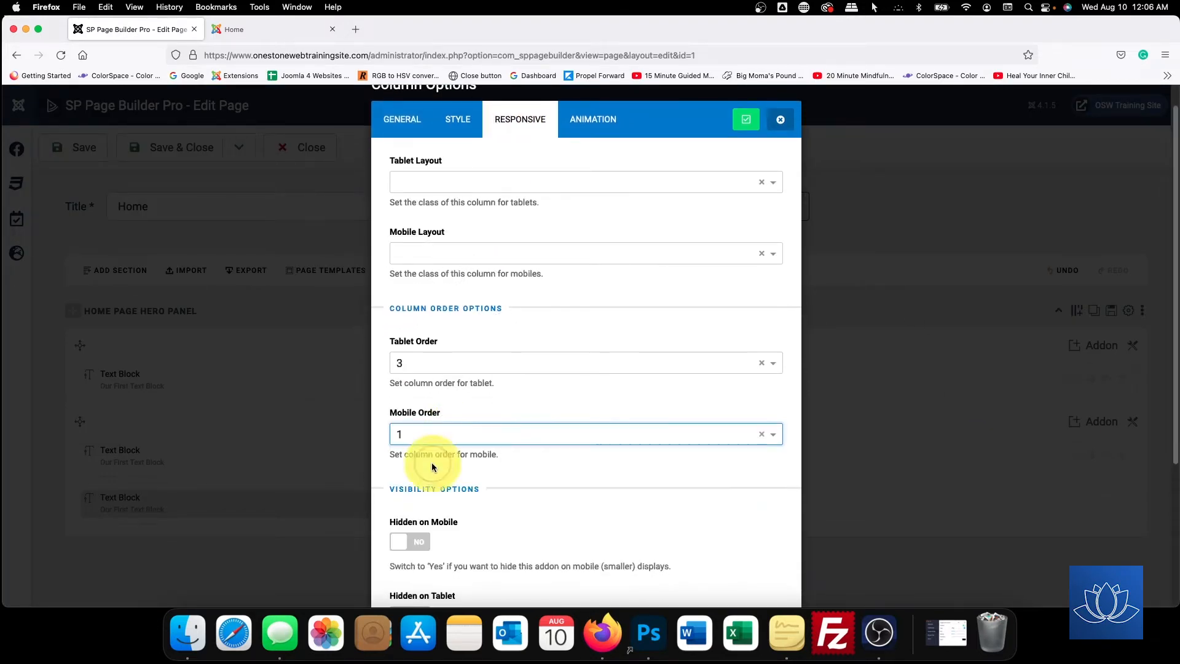
{"action": "left_click", "coordinate": [745, 127]}
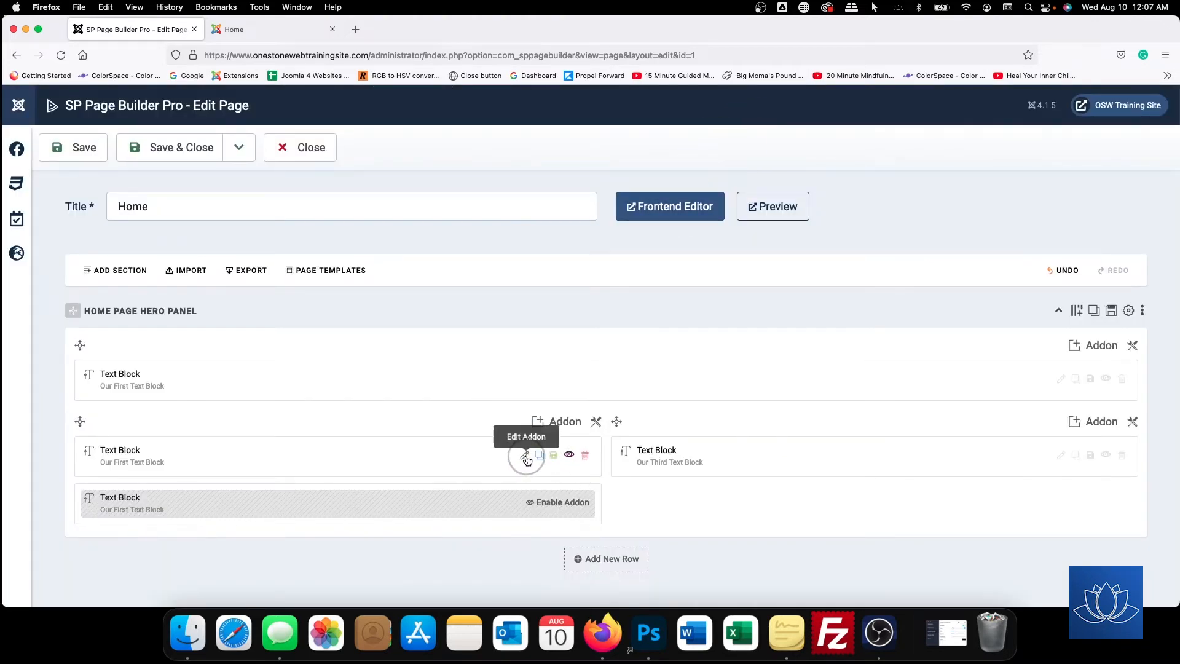
Set the Mobile Order of the lower Our First Text Block column to 2 and apply it
{"action": "left_click", "coordinate": [598, 424]}
{"action": "left_click", "coordinate": [643, 445]}
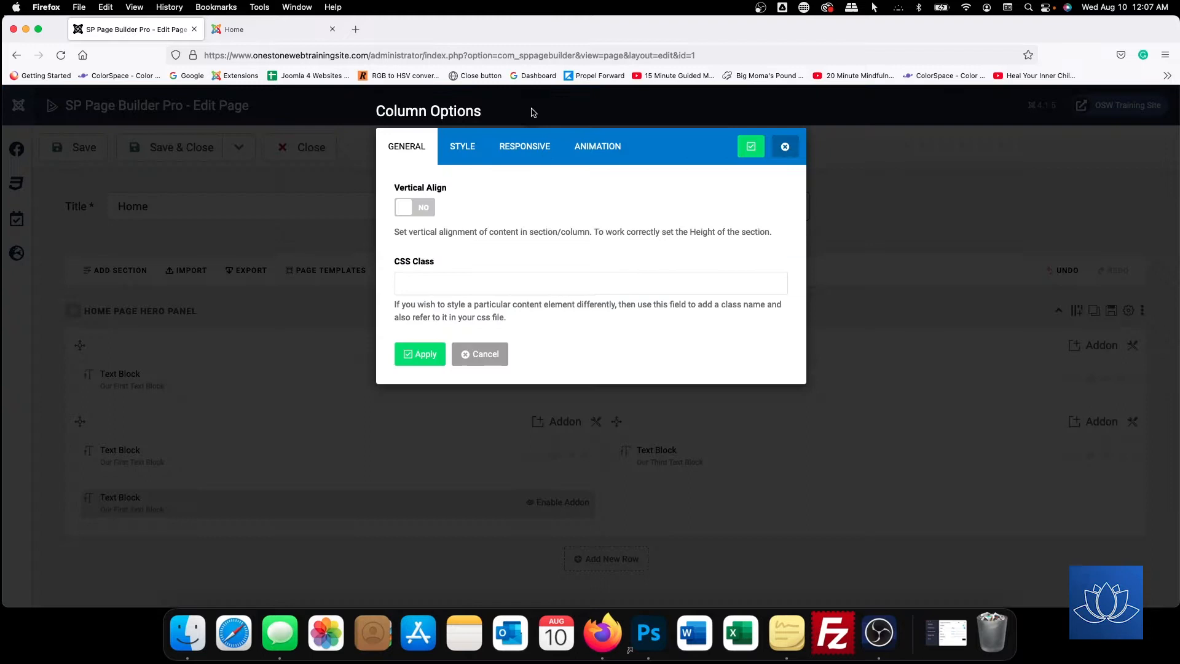
{"action": "left_click", "coordinate": [530, 157]}
{"action": "scroll", "coordinate": [510, 280], "scroll_direction": "down", "scroll_amount": 2}
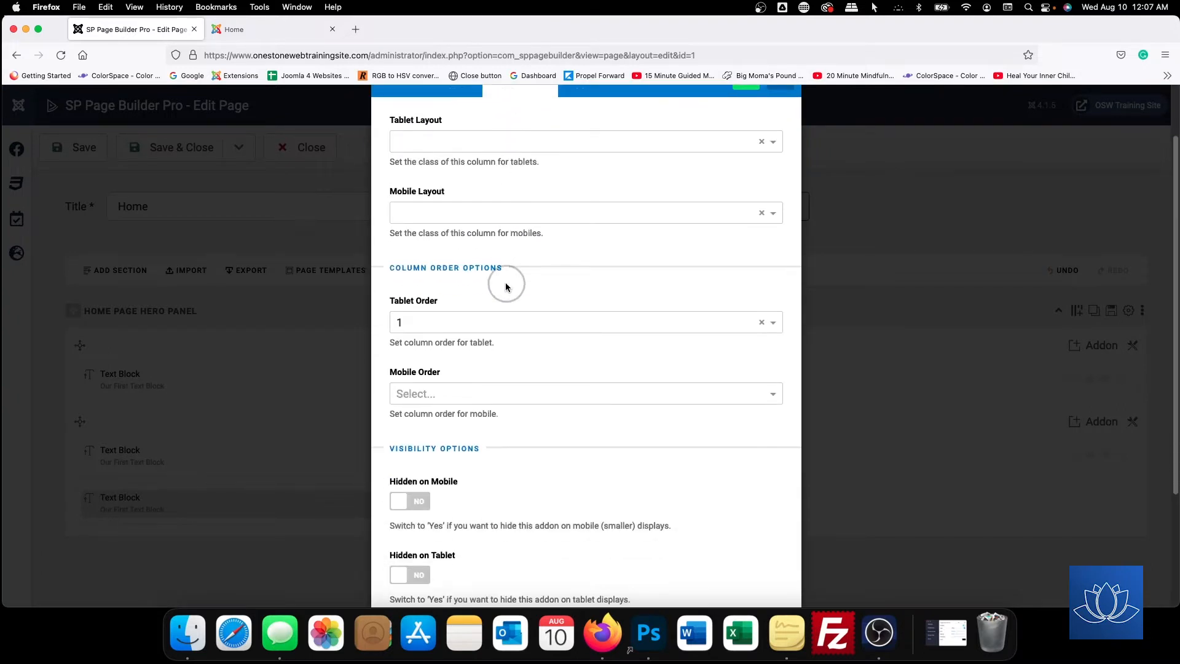
{"action": "left_click", "coordinate": [445, 391]}
{"action": "left_click", "coordinate": [427, 443]}
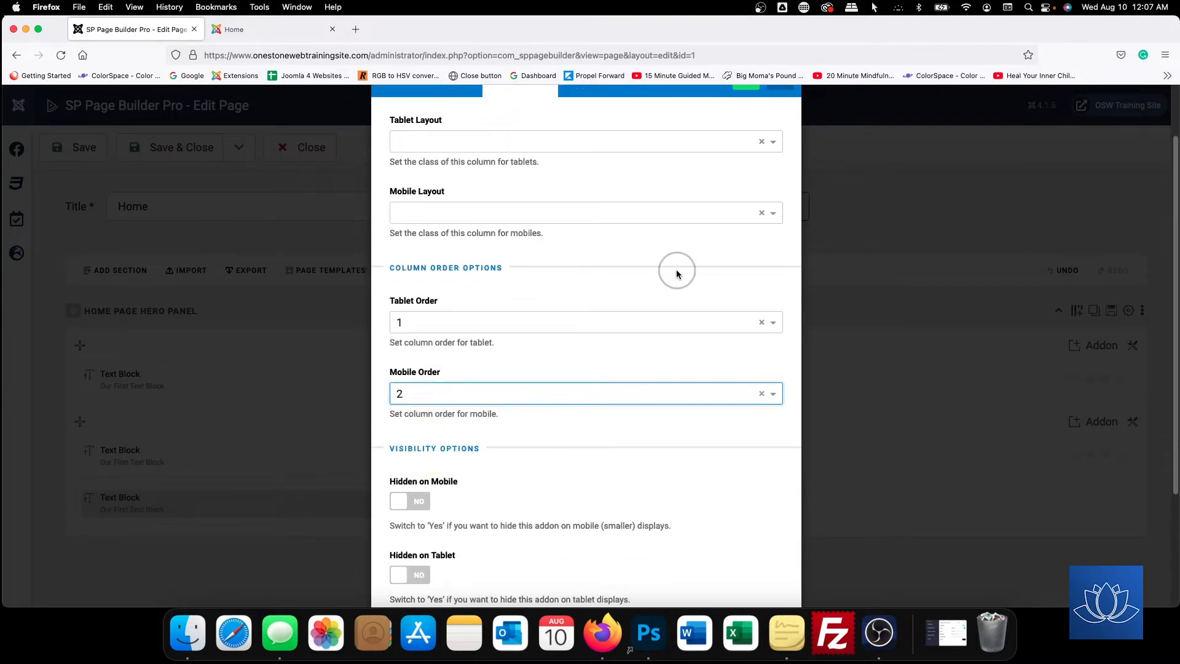
{"action": "scroll", "coordinate": [677, 268], "scroll_direction": "up", "scroll_amount": 2}
{"action": "left_click", "coordinate": [746, 148]}
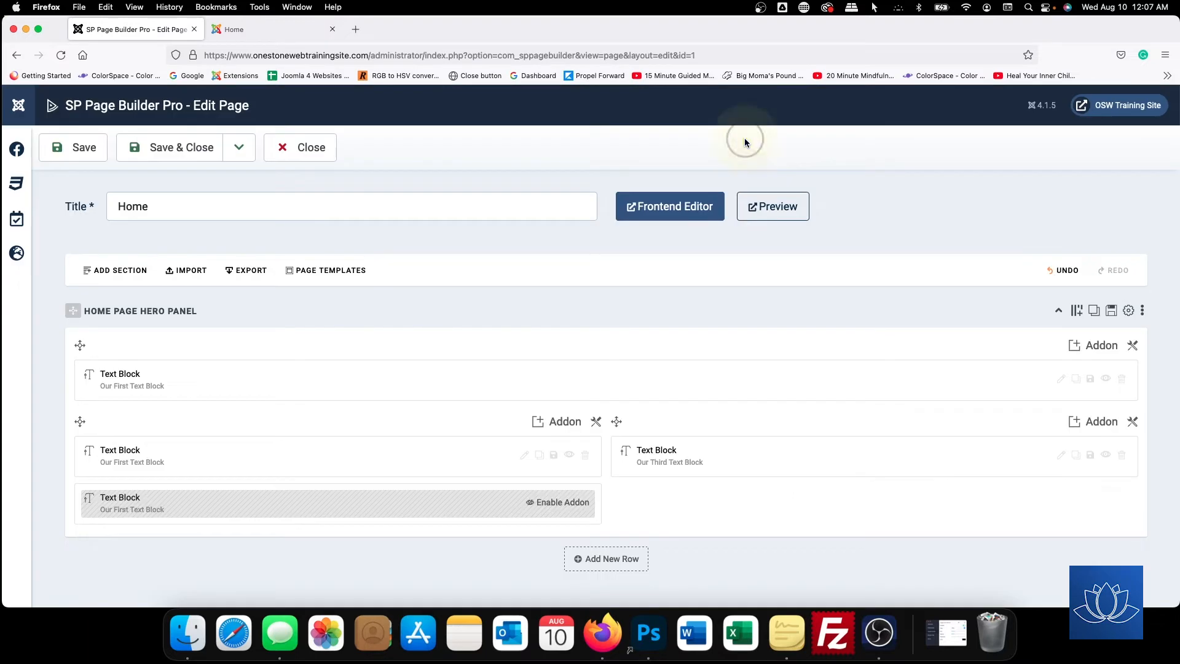
Set the Mobile Order of the full-width upper Our First Text Block column to 3, apply it and save the page
{"action": "left_click", "coordinate": [1133, 345]}
{"action": "left_click", "coordinate": [1071, 371]}
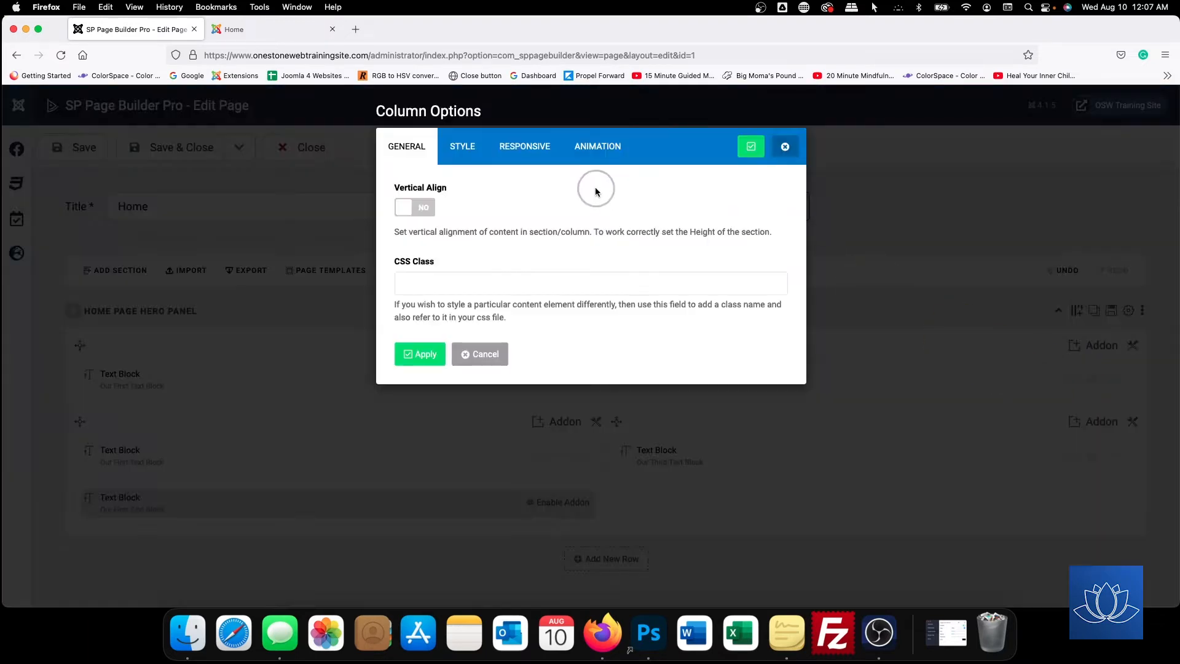
{"action": "left_click", "coordinate": [536, 147]}
{"action": "scroll", "coordinate": [485, 317], "scroll_direction": "down", "scroll_amount": 3}
{"action": "left_click", "coordinate": [447, 244]}
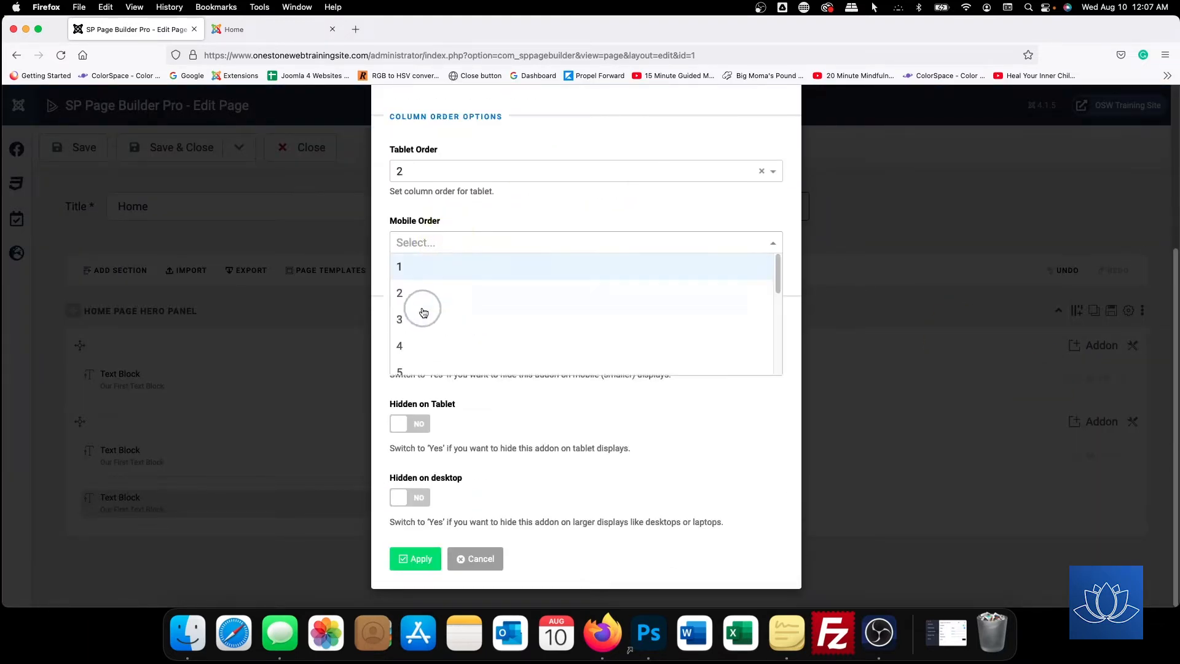
{"action": "left_click", "coordinate": [422, 311]}
{"action": "left_click", "coordinate": [412, 557]}
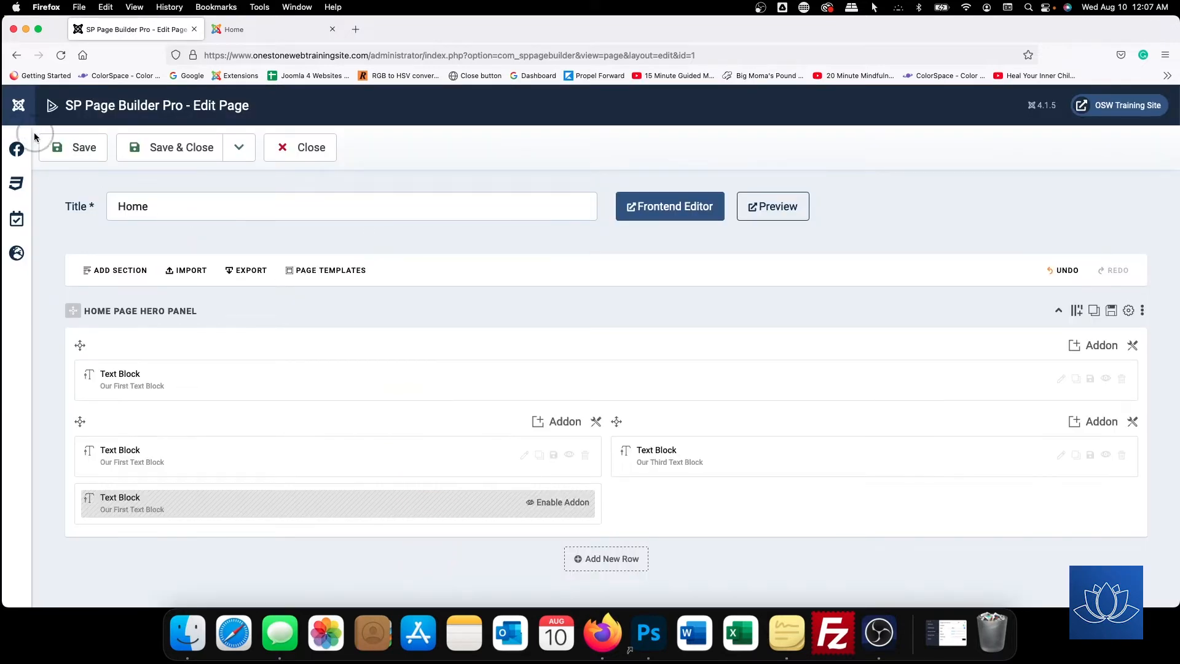
{"action": "left_click", "coordinate": [59, 146]}
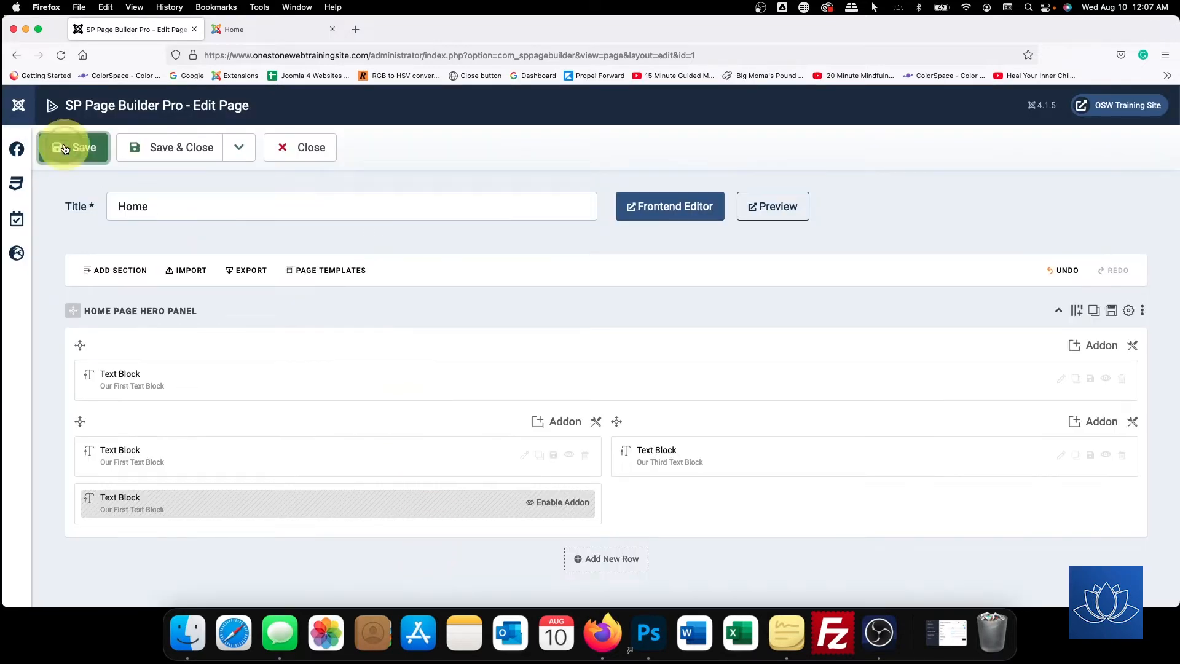
Reload the live home page, check the text block order at tablet and phone widths and restore the full browser width
{"action": "left_click", "coordinate": [293, 33]}
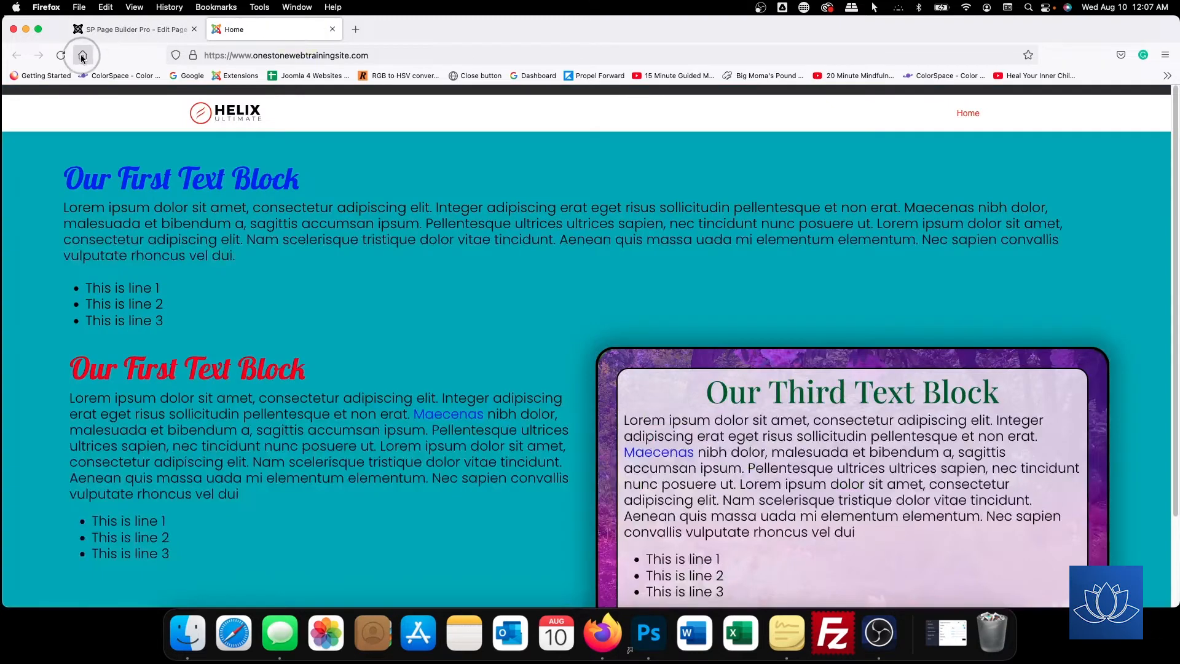
{"action": "left_click", "coordinate": [82, 55]}
{"action": "left_click_drag", "start_coordinate": [1174, 245], "coordinate": [590, 263]}
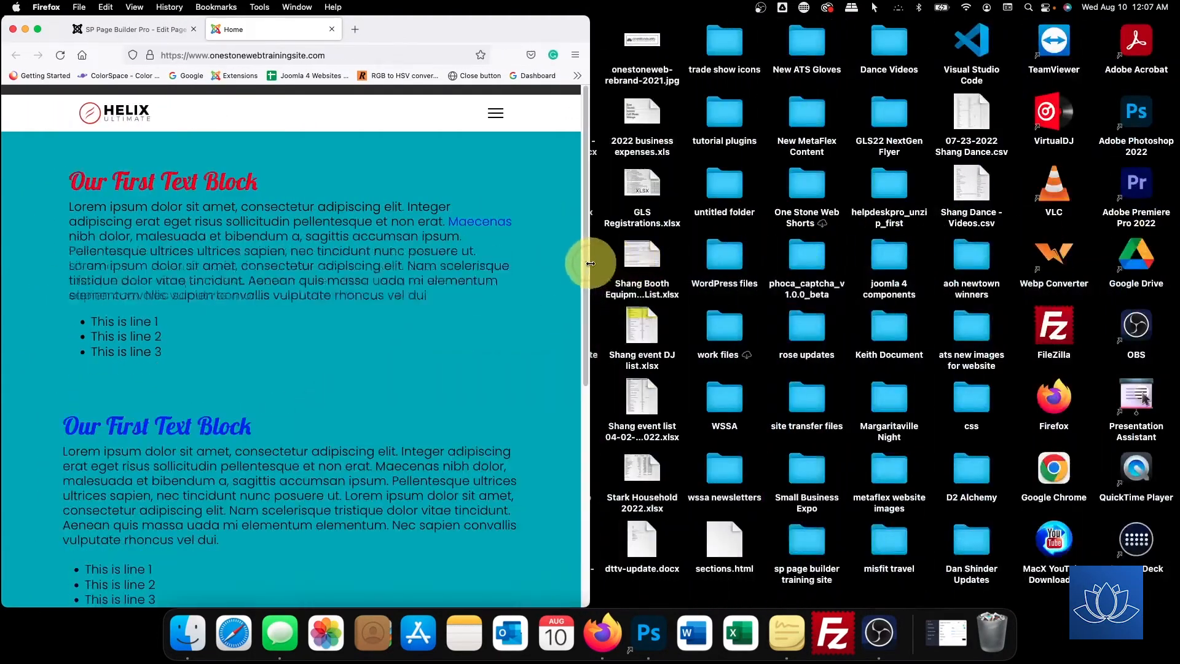
{"action": "scroll", "coordinate": [361, 437], "scroll_direction": "down", "scroll_amount": 10}
{"action": "scroll", "coordinate": [307, 317], "scroll_direction": "up", "scroll_amount": 8}
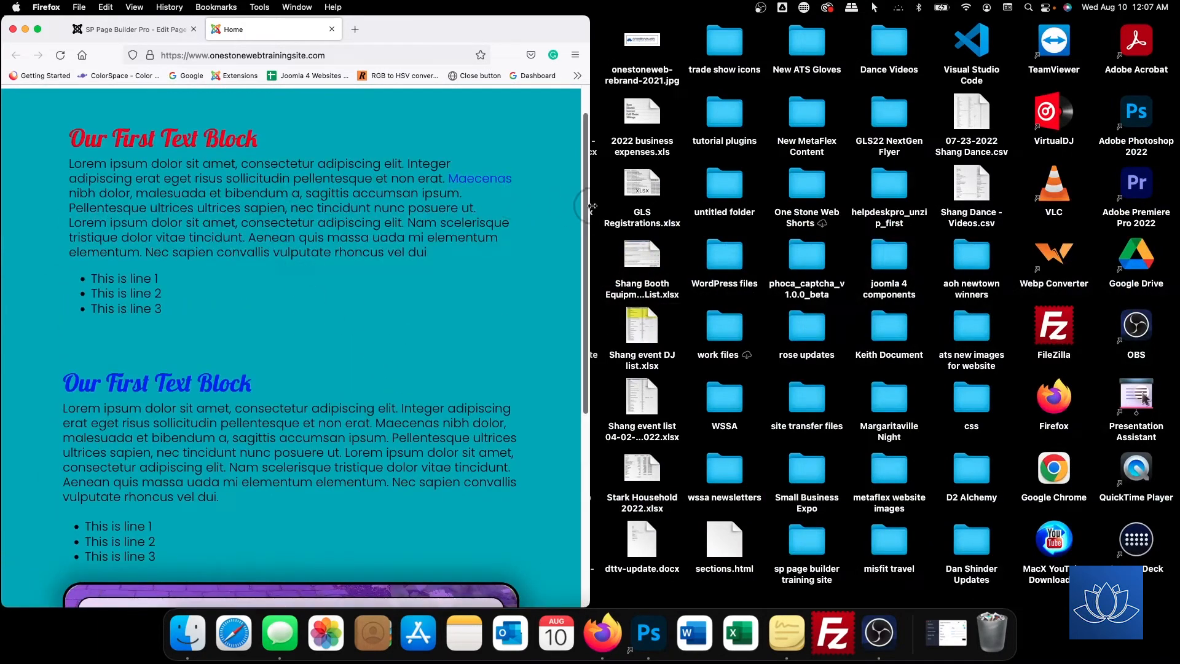
{"action": "left_click_drag", "start_coordinate": [589, 207], "coordinate": [416, 228]}
{"action": "scroll", "coordinate": [239, 209], "scroll_direction": "down", "scroll_amount": 10}
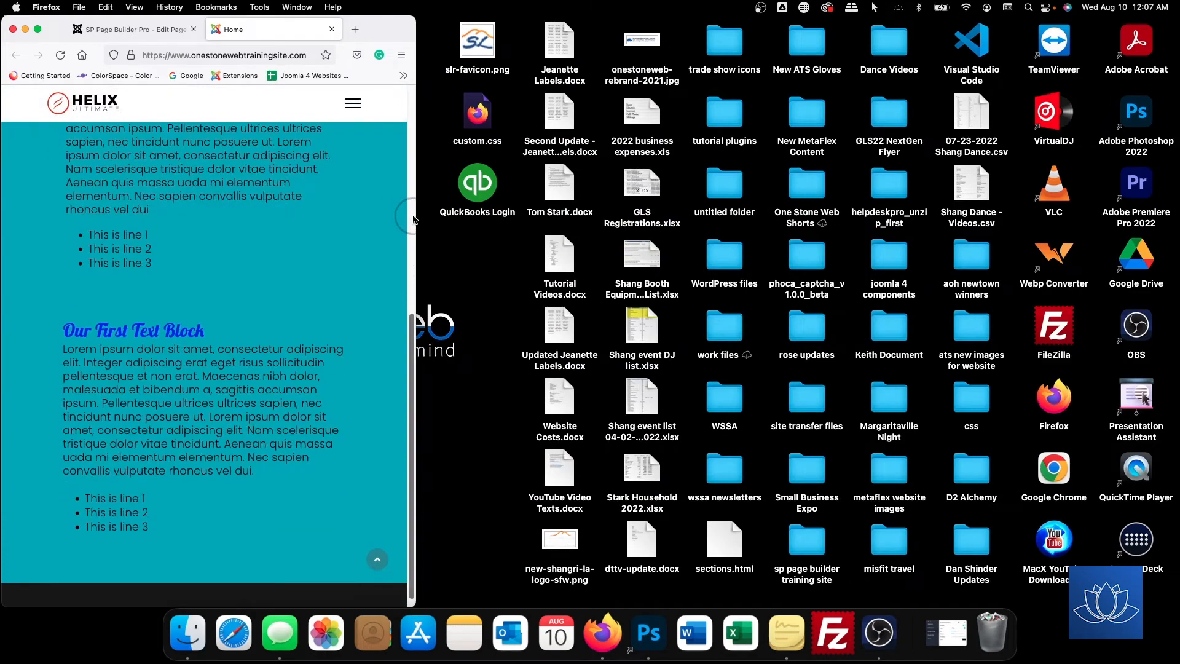
{"action": "left_click_drag", "start_coordinate": [417, 217], "coordinate": [1179, 219]}
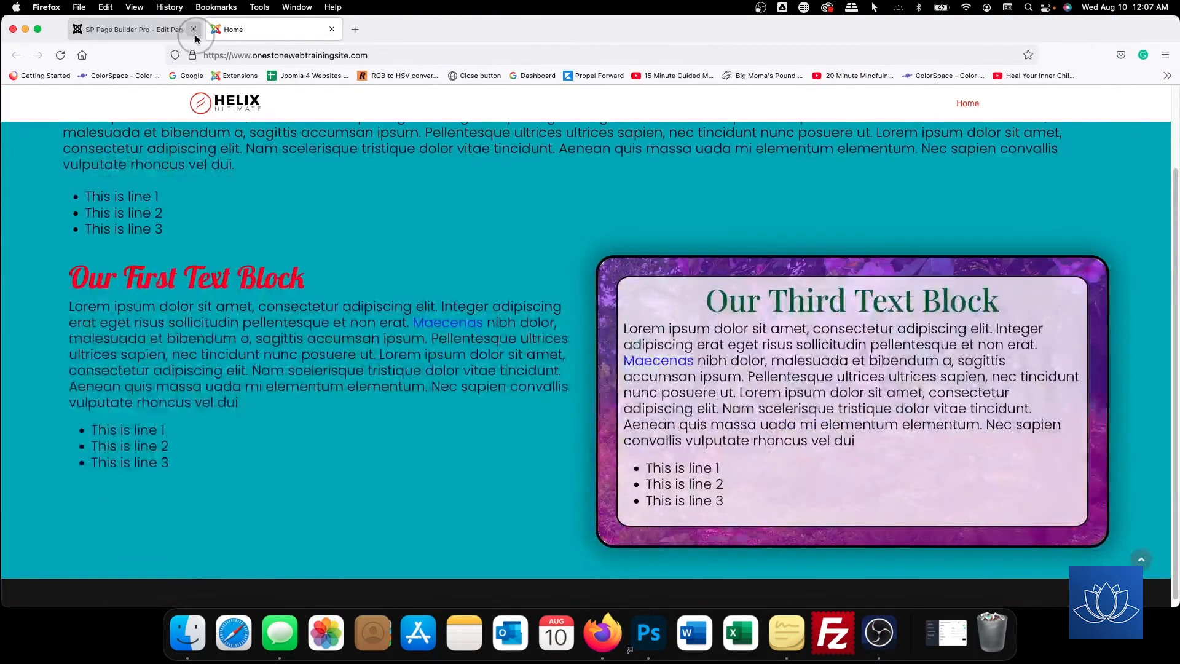
Review the layout, order and visibility settings in the responsive options of the upper Our First Text Block column
{"action": "left_click", "coordinate": [167, 27]}
{"action": "left_click", "coordinate": [1136, 346]}
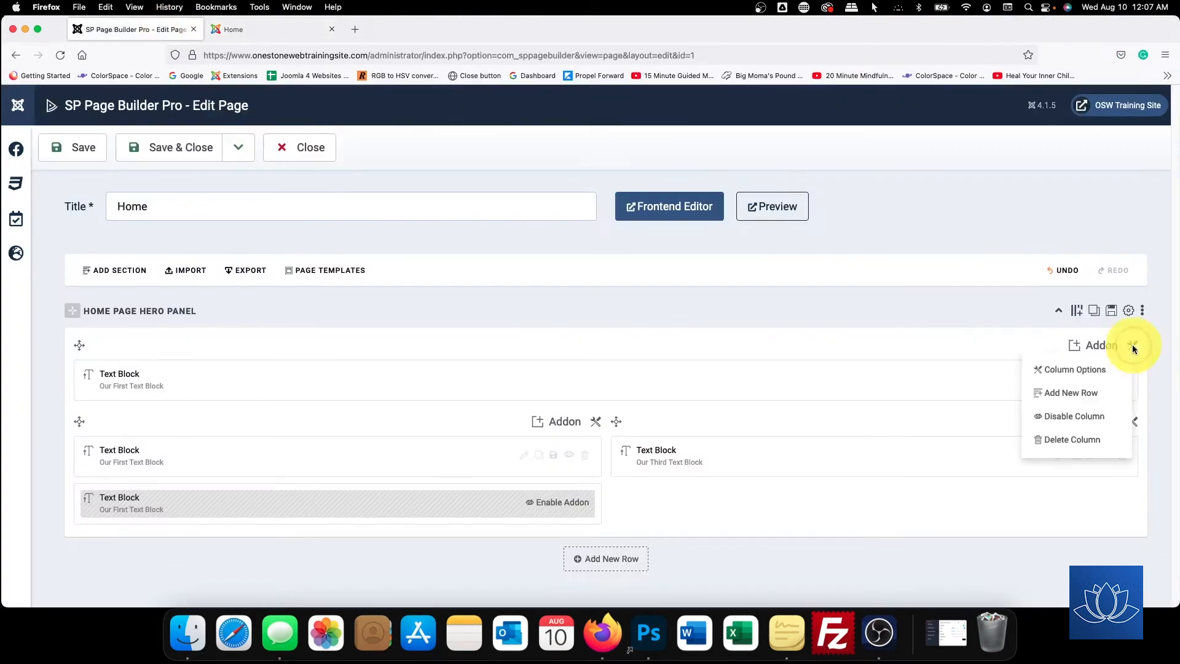
{"action": "left_click", "coordinate": [1073, 369]}
{"action": "left_click", "coordinate": [533, 156]}
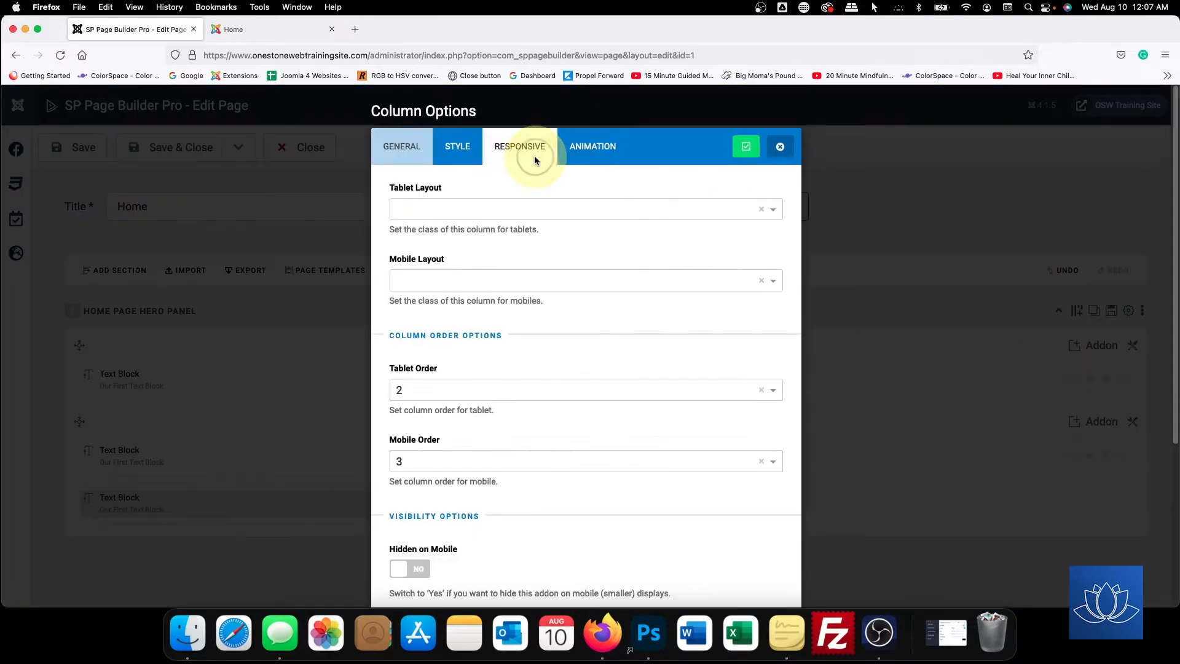
{"action": "scroll", "coordinate": [563, 211], "scroll_direction": "down", "scroll_amount": 5}
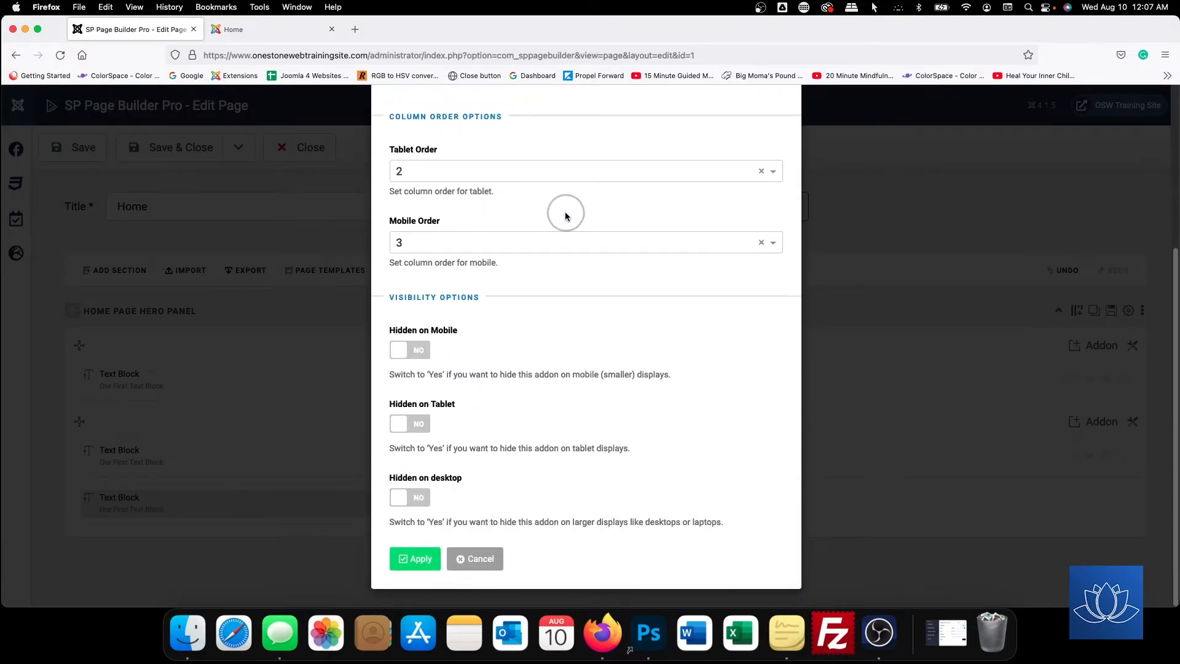
{"action": "scroll", "coordinate": [565, 215], "scroll_direction": "up", "scroll_amount": 5}
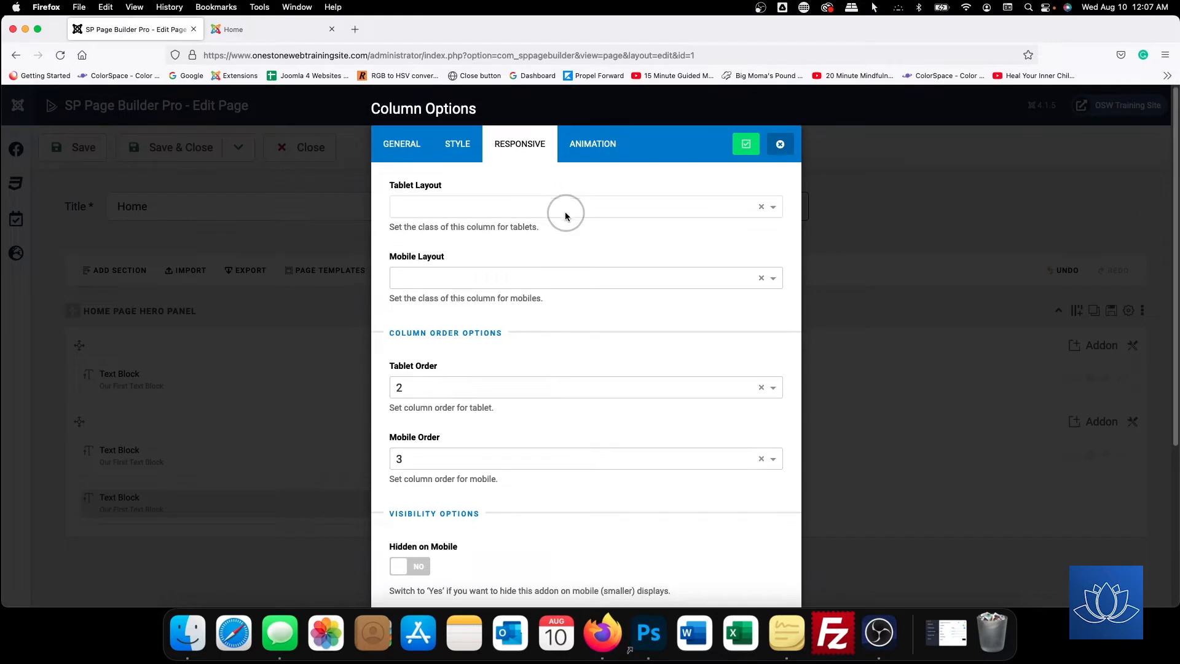
{"action": "scroll", "coordinate": [566, 216], "scroll_direction": "down", "scroll_amount": 5}
{"action": "scroll", "coordinate": [565, 215], "scroll_direction": "up", "scroll_amount": 5}
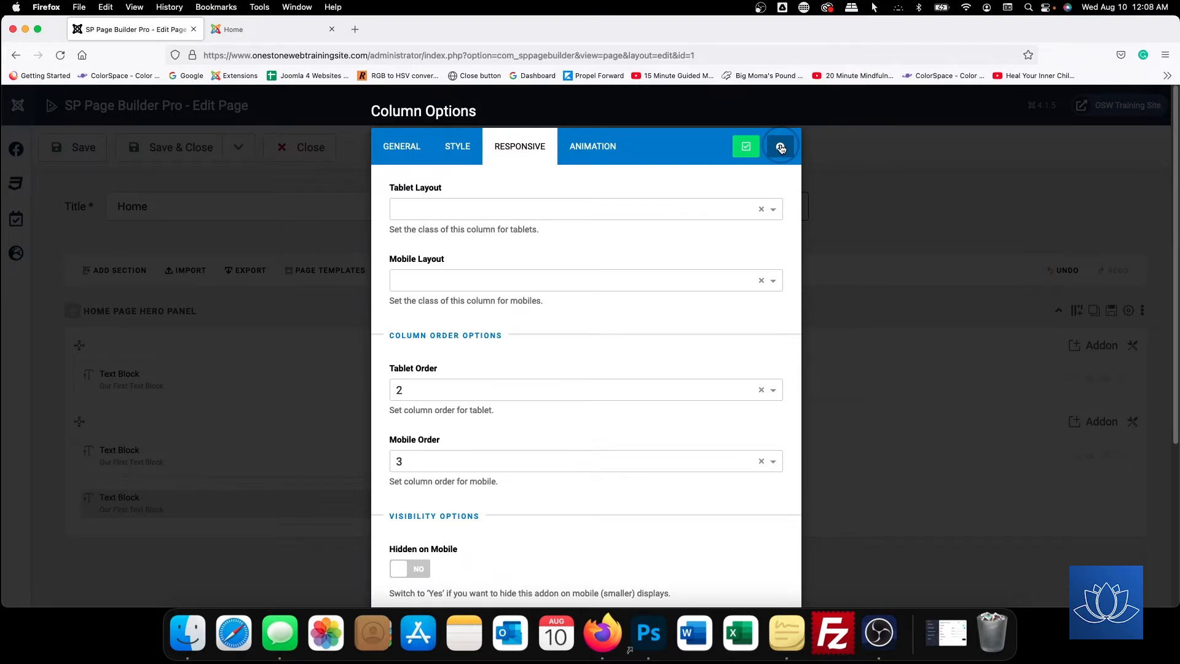
Look over the upper column's animation options and the live home page, and close the column options without applying
{"action": "left_click", "coordinate": [602, 153]}
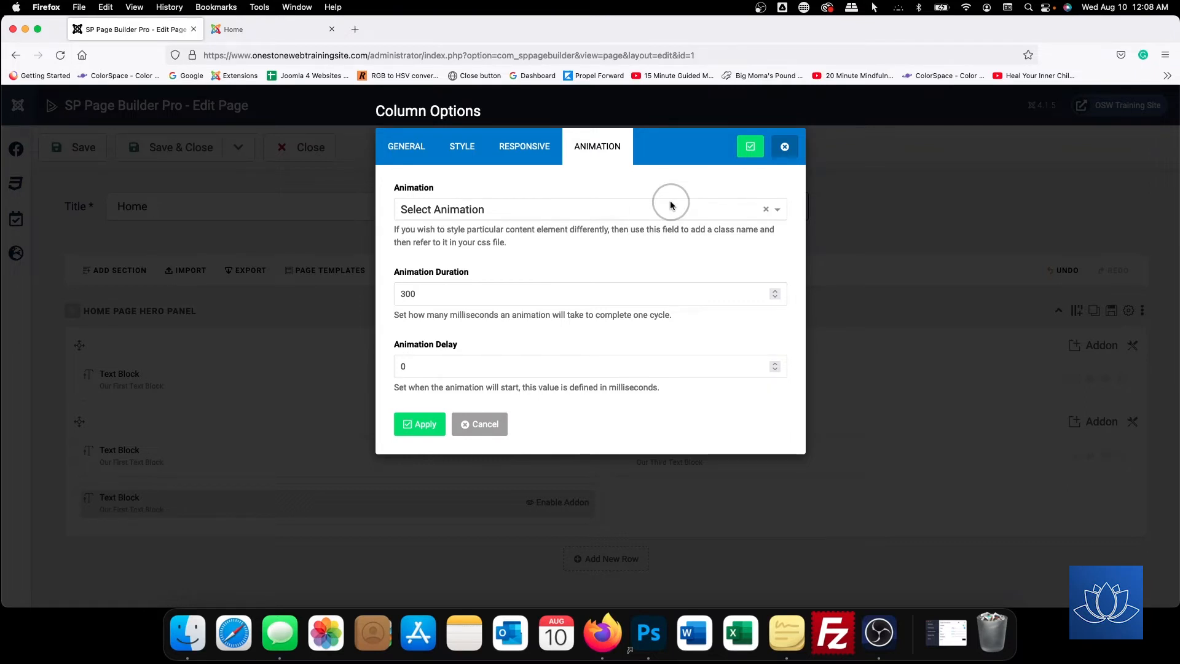
{"action": "left_click", "coordinate": [283, 30]}
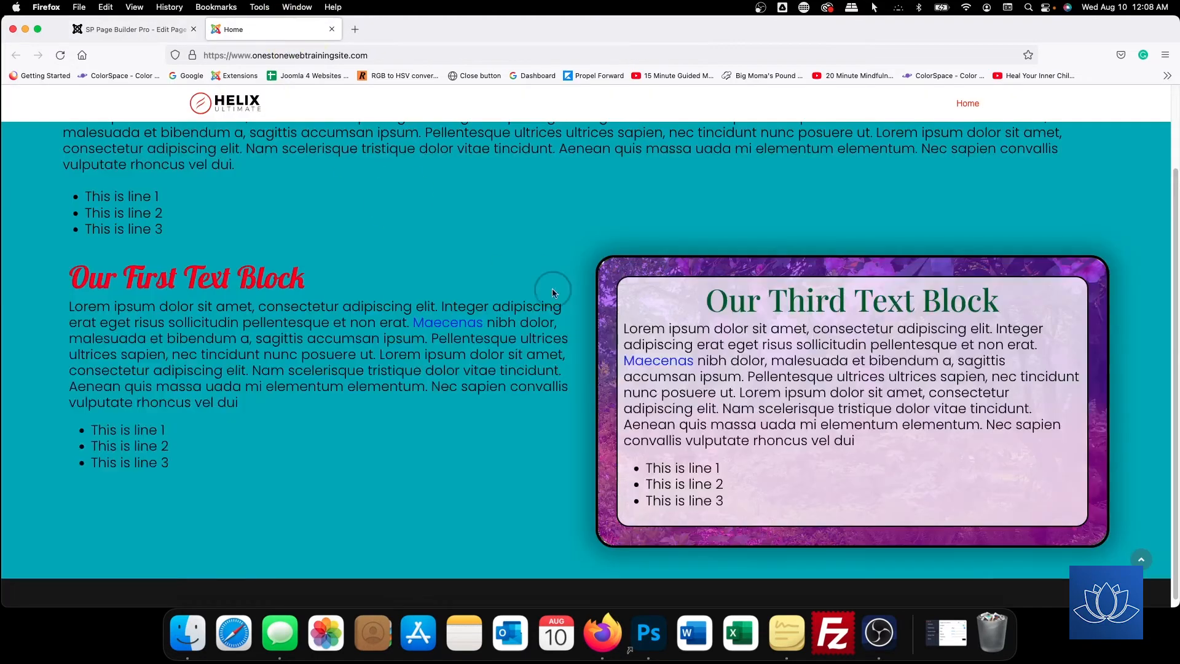
{"action": "scroll", "coordinate": [552, 289], "scroll_direction": "up", "scroll_amount": 3}
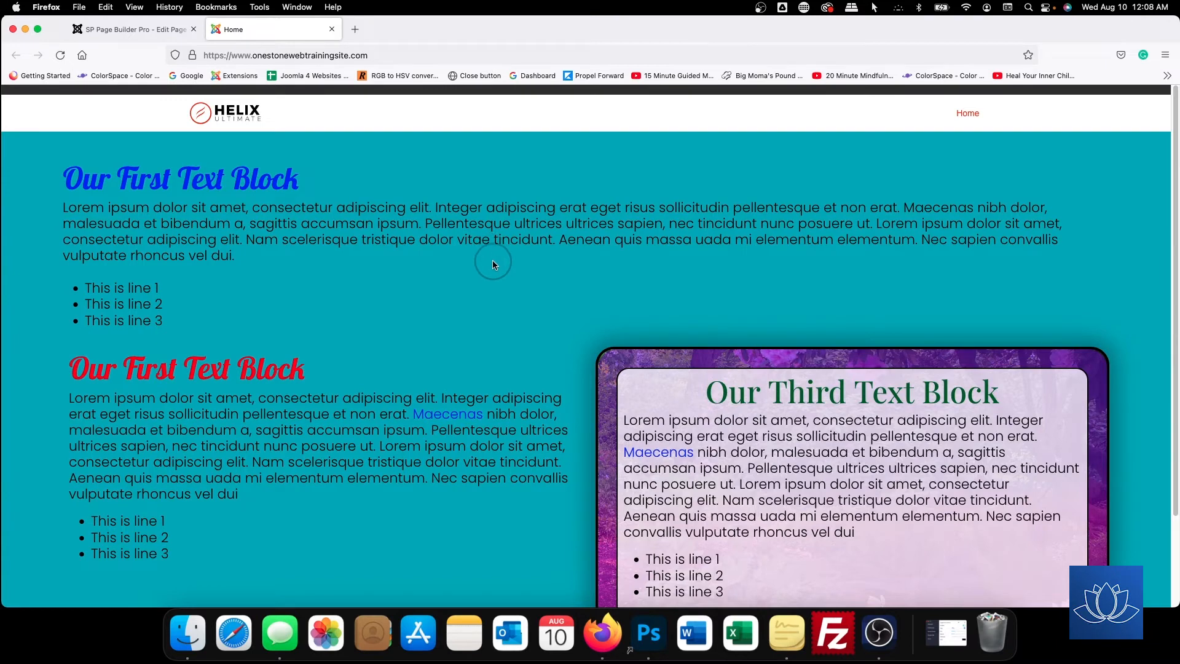
{"action": "left_click", "coordinate": [154, 29]}
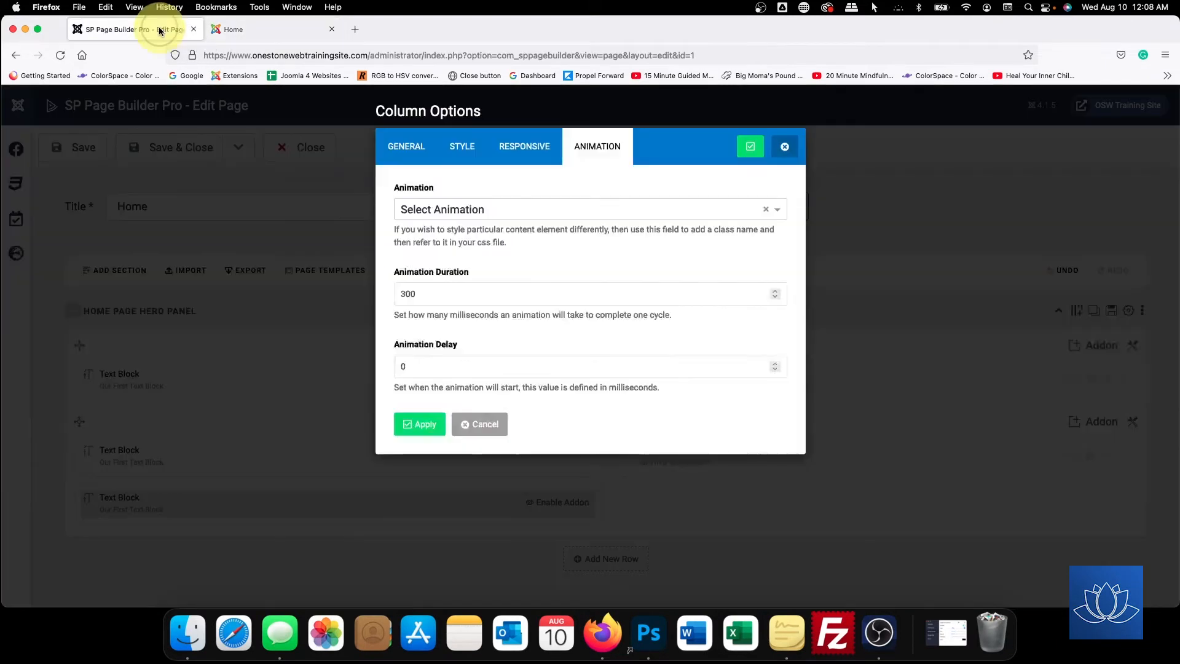
{"action": "left_click", "coordinate": [785, 146]}
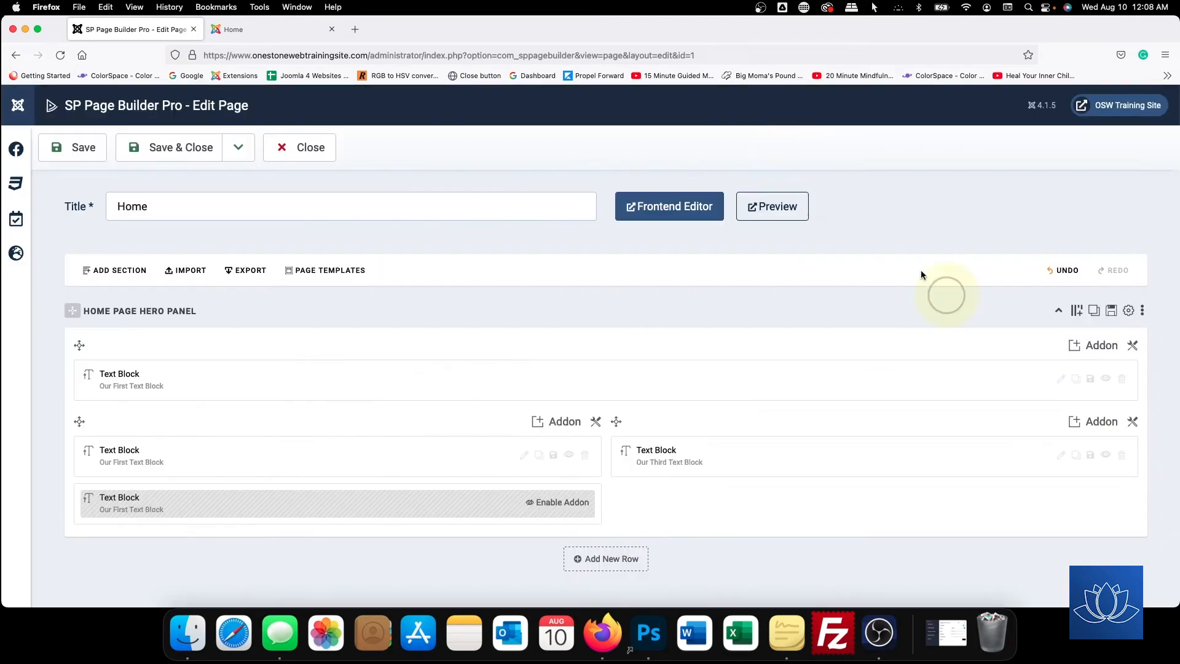
Choose the fadeInDown animation for the full-width upper Our First Text Block column
{"action": "left_click", "coordinate": [1133, 345]}
{"action": "left_click", "coordinate": [1076, 371]}
{"action": "left_click", "coordinate": [598, 147]}
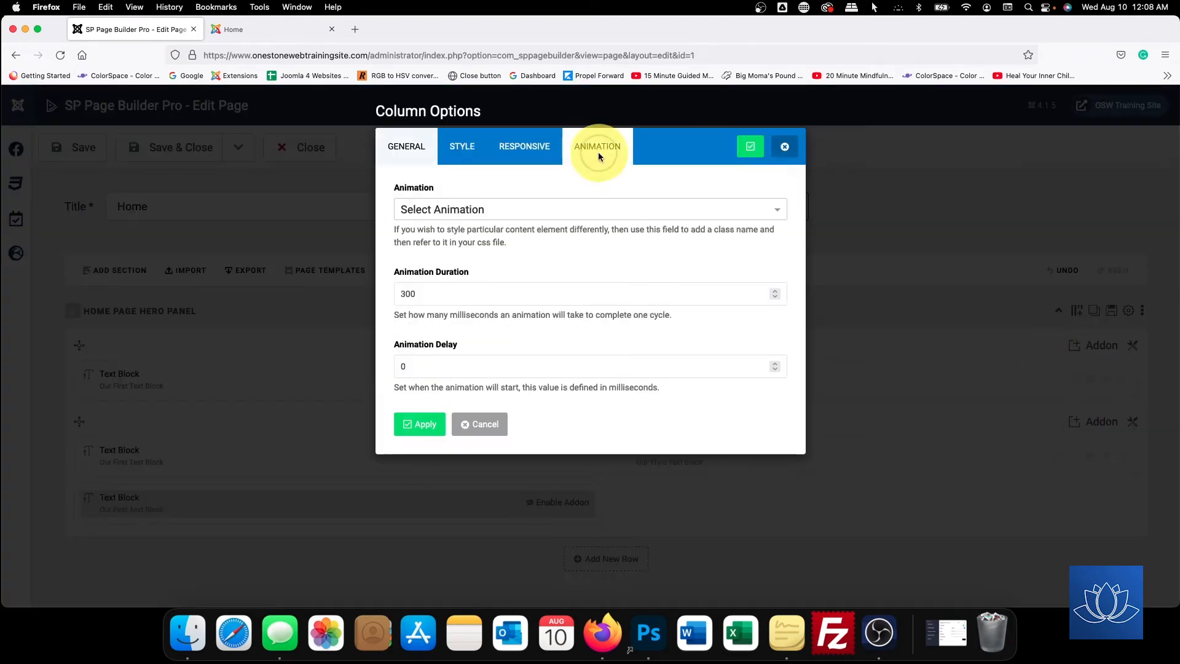
{"action": "left_click", "coordinate": [437, 210]}
{"action": "left_click", "coordinate": [455, 290]}
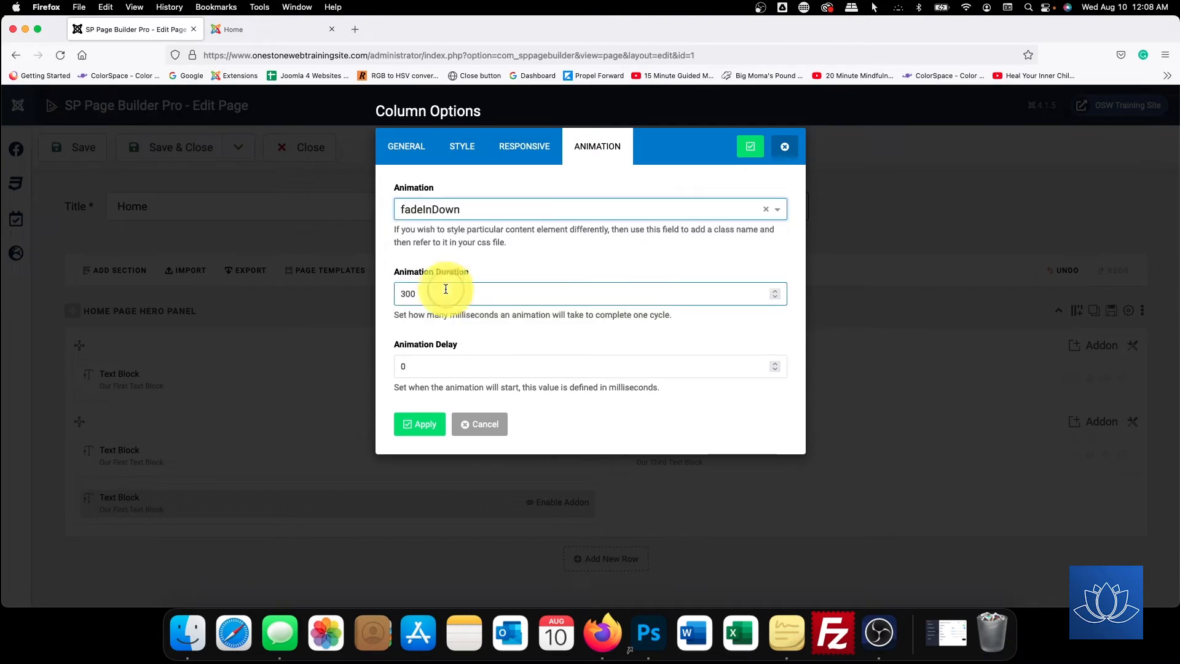
Set the column's Animation Duration to 1000 milliseconds and its Animation Delay to 500 milliseconds
{"action": "left_click", "coordinate": [436, 294]}
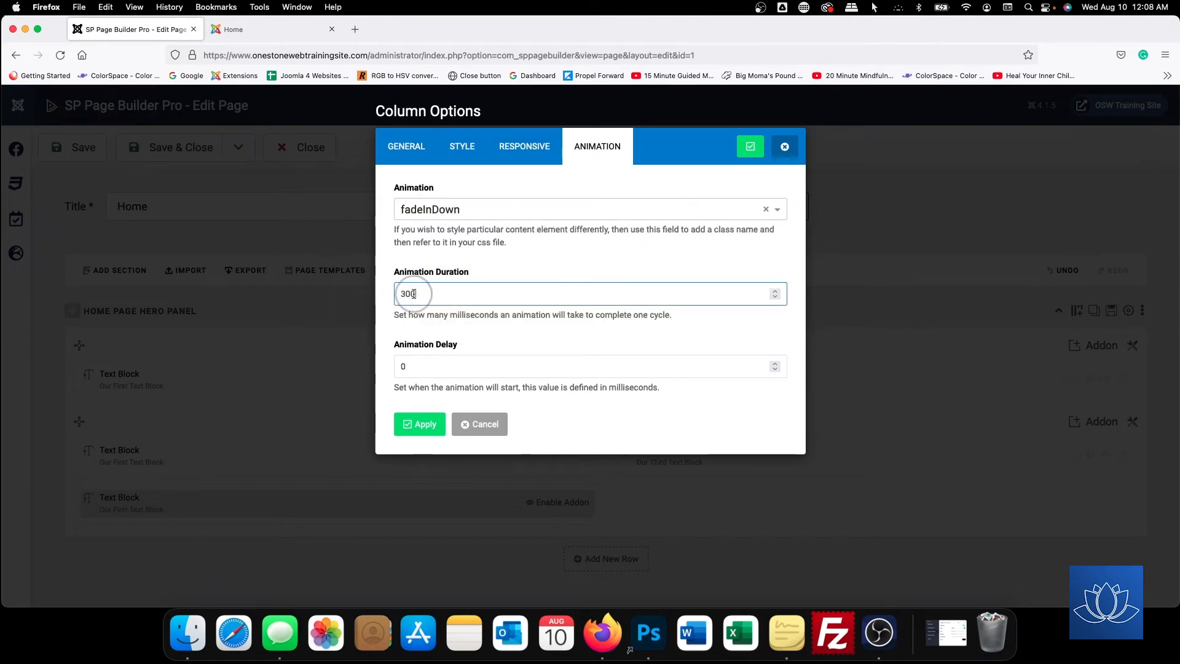
{"action": "left_click_drag", "start_coordinate": [398, 296], "coordinate": [370, 295]}
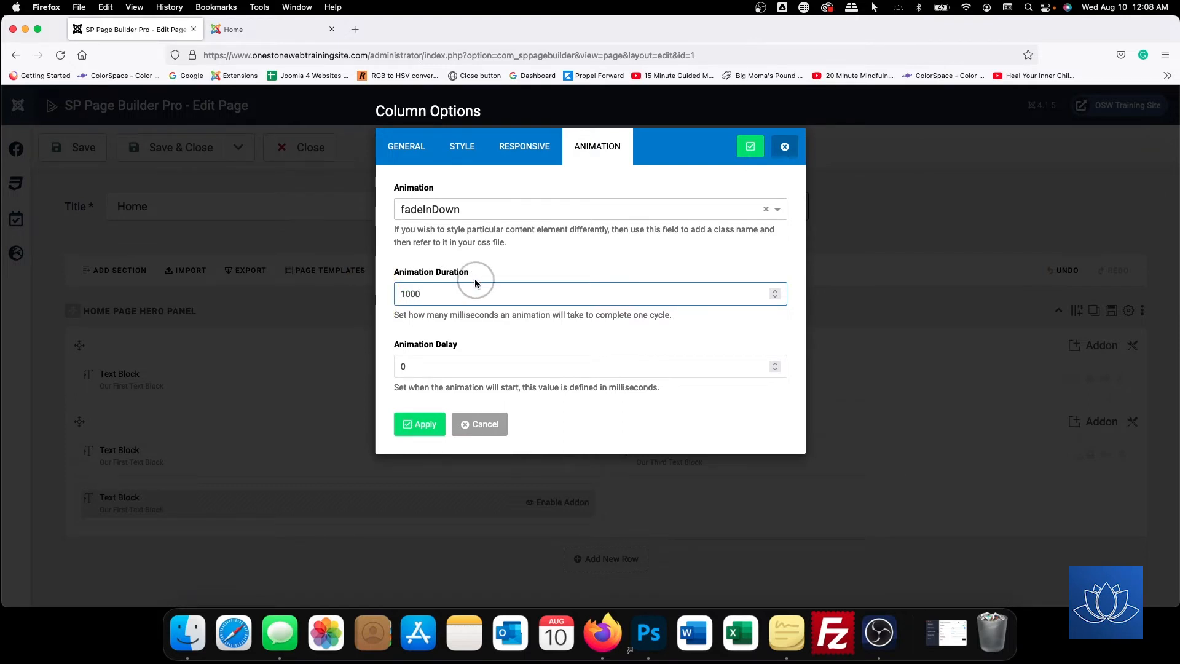
{"action": "left_click", "coordinate": [431, 367]}
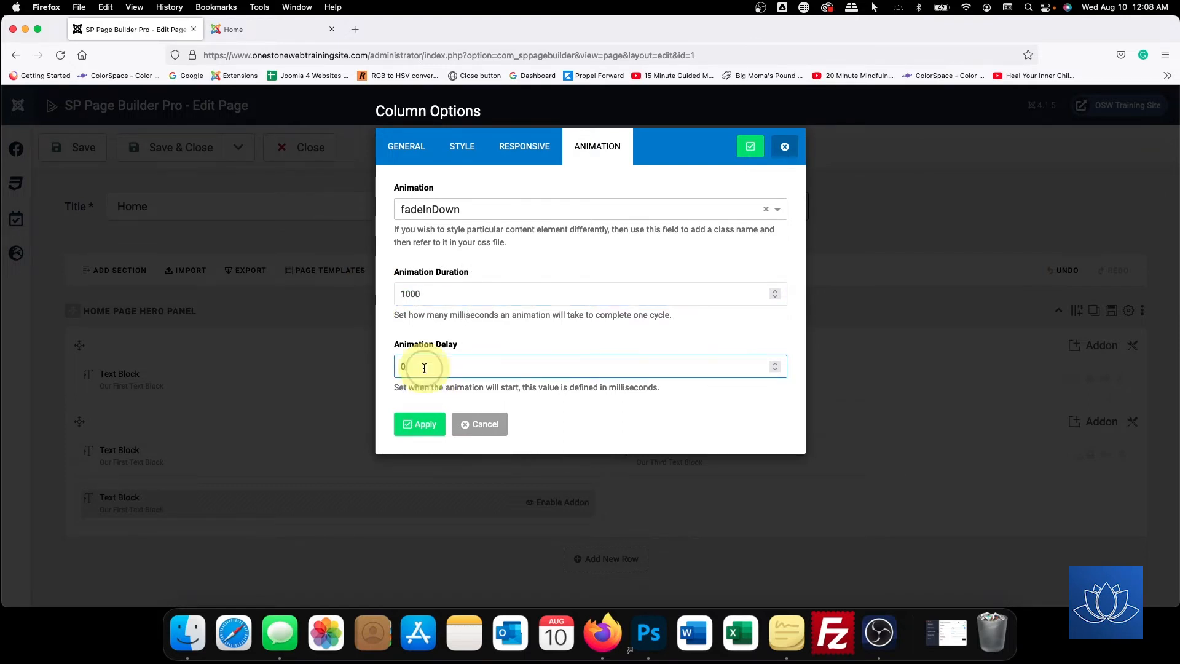
{"action": "left_click_drag", "start_coordinate": [422, 369], "coordinate": [383, 367]}
{"action": "type", "text": "500"}
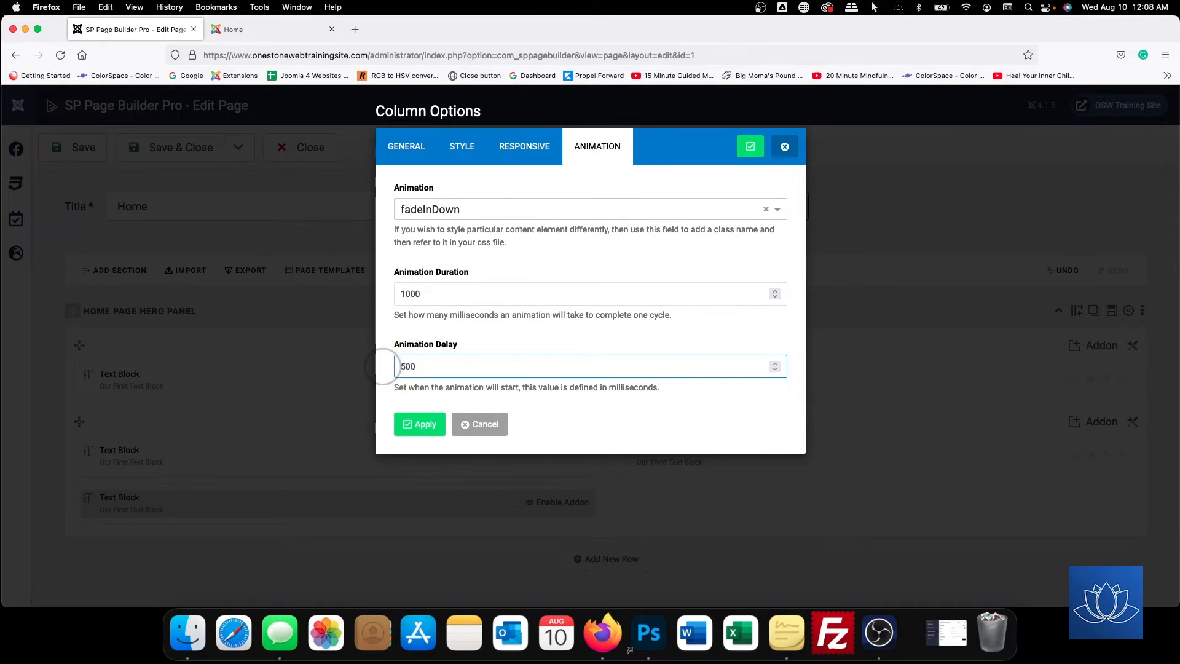
Apply the upper column's animation settings and choose the fadeInLeft animation for the half-width Our First Text Block column below it
{"action": "left_click", "coordinate": [418, 424]}
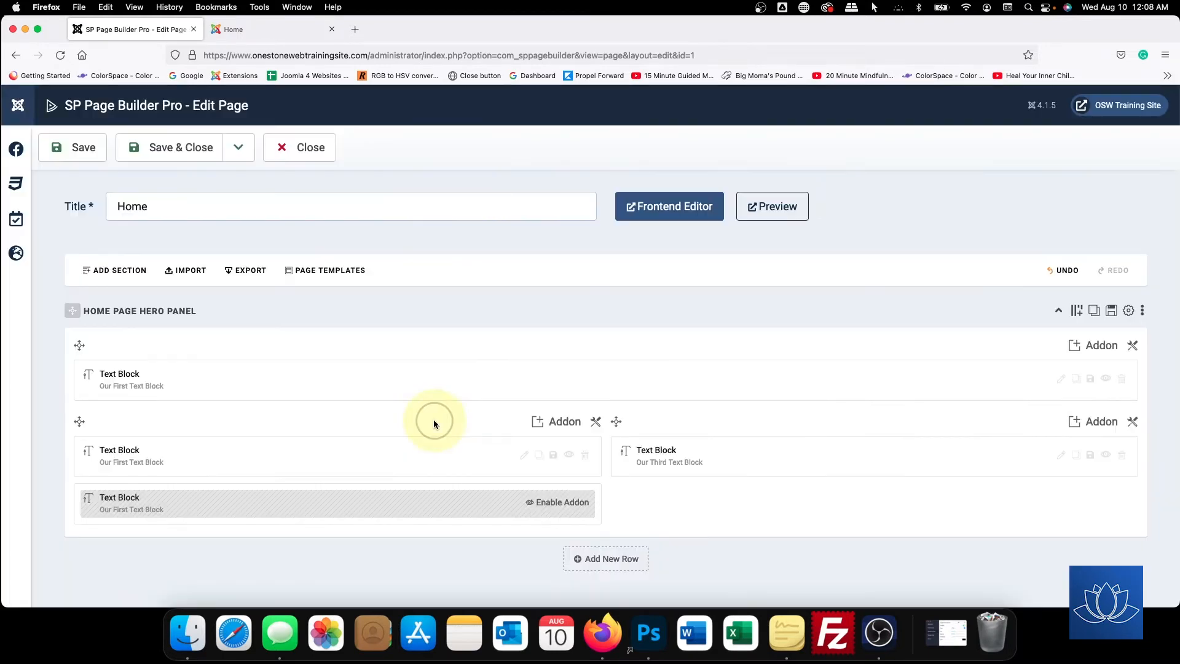
{"action": "left_click", "coordinate": [600, 421]}
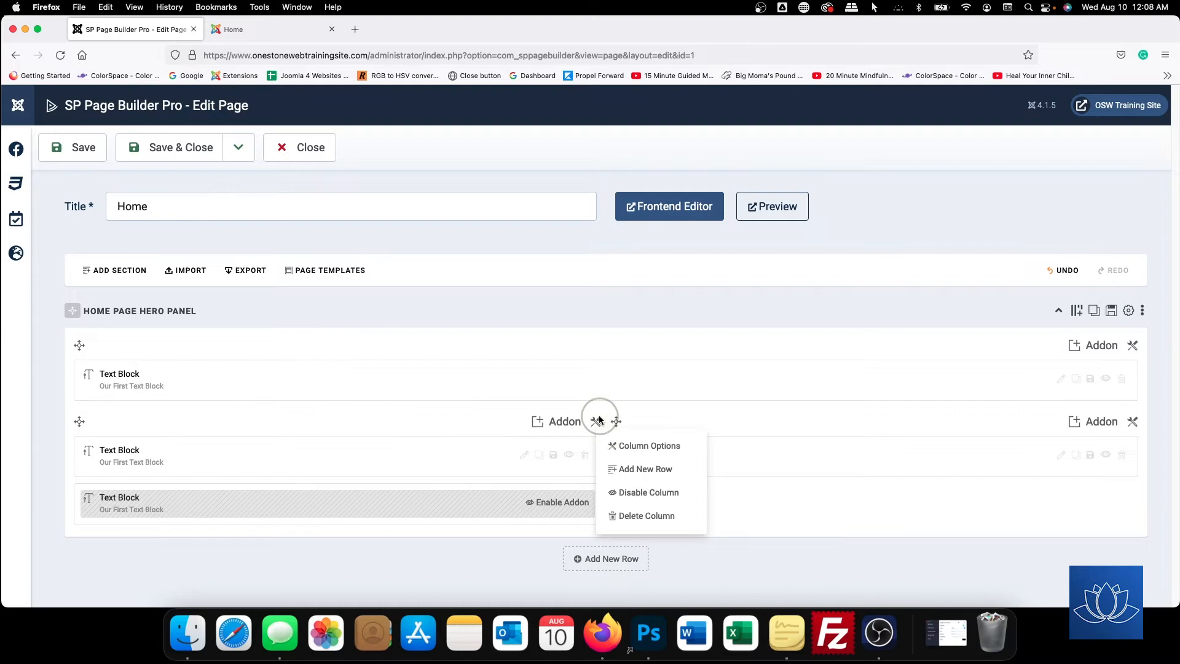
{"action": "left_click", "coordinate": [649, 459]}
{"action": "left_click", "coordinate": [600, 146]}
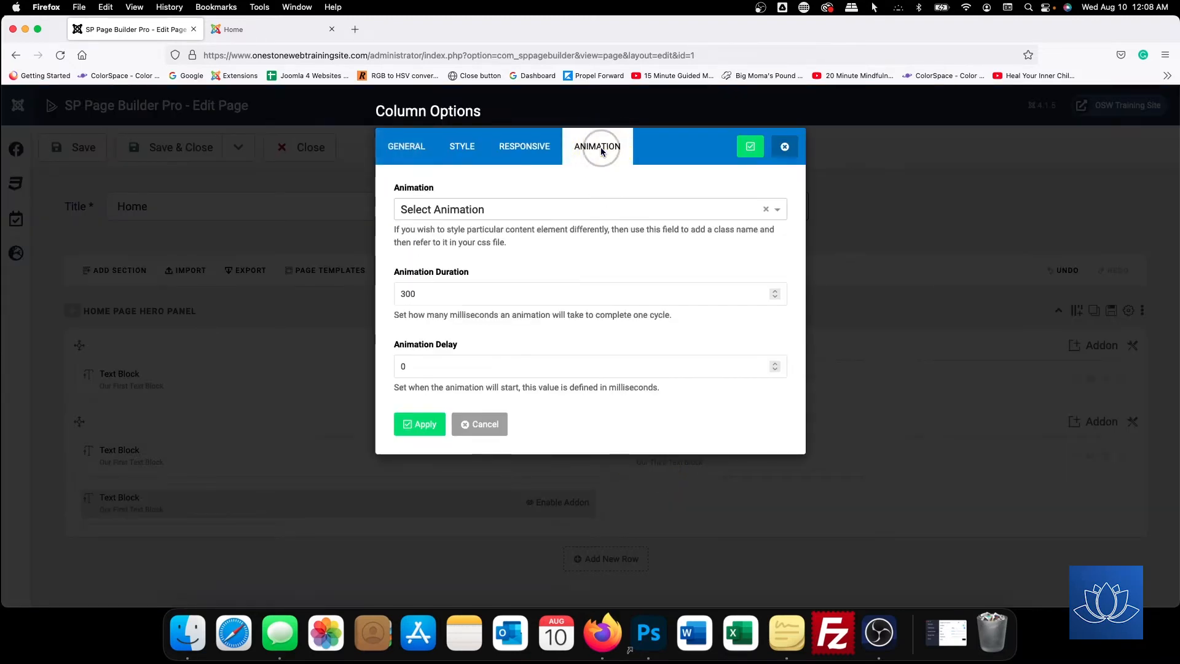
{"action": "left_click", "coordinate": [781, 212]}
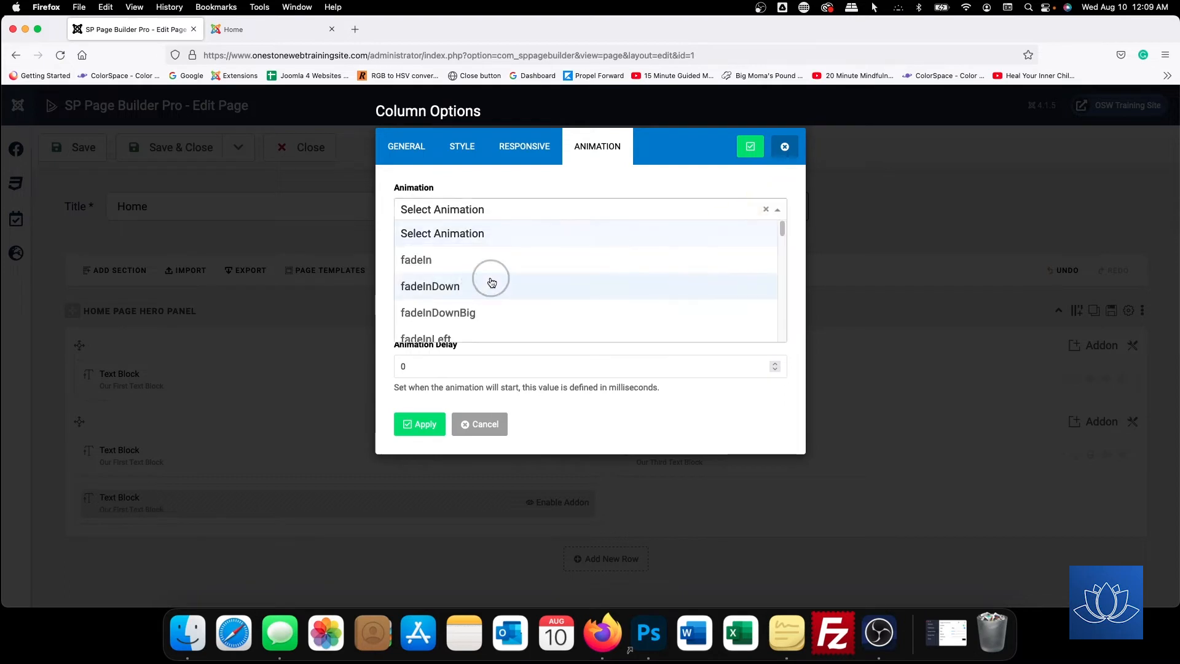
{"action": "scroll", "coordinate": [485, 286], "scroll_direction": "down", "scroll_amount": 1}
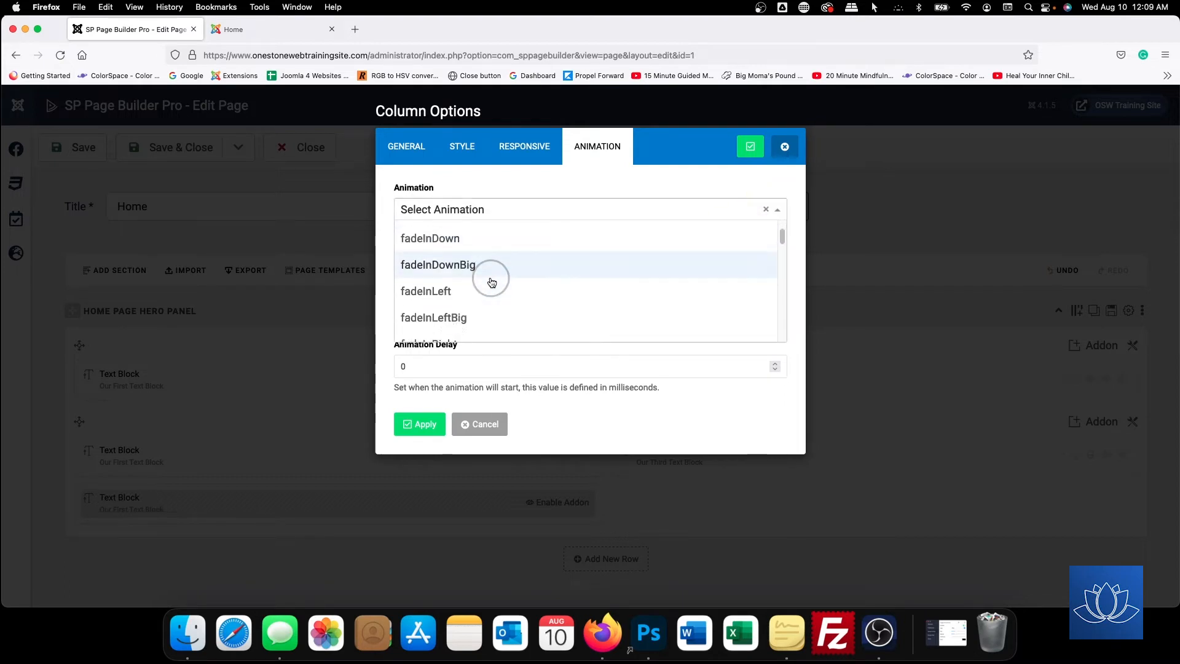
{"action": "left_click", "coordinate": [448, 293]}
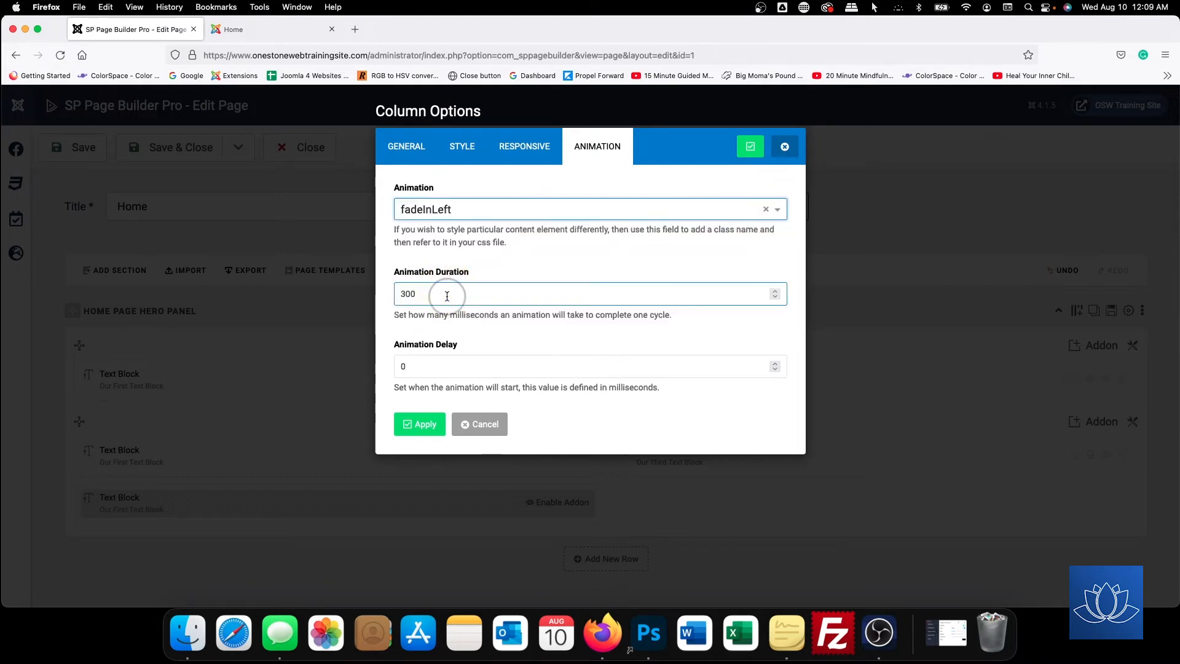
Set this column's Animation Duration to 1000 and Animation Delay to 500 milliseconds, and apply the column options
{"action": "left_click_drag", "start_coordinate": [434, 294], "coordinate": [367, 297]}
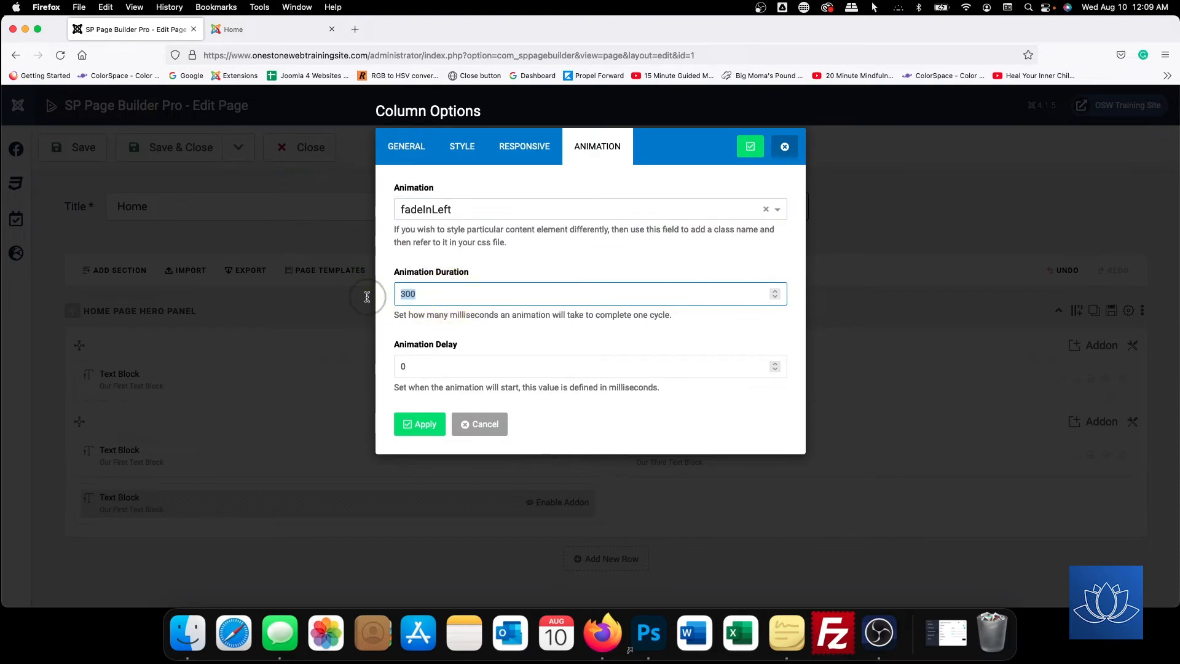
{"action": "left_click", "coordinate": [398, 368]}
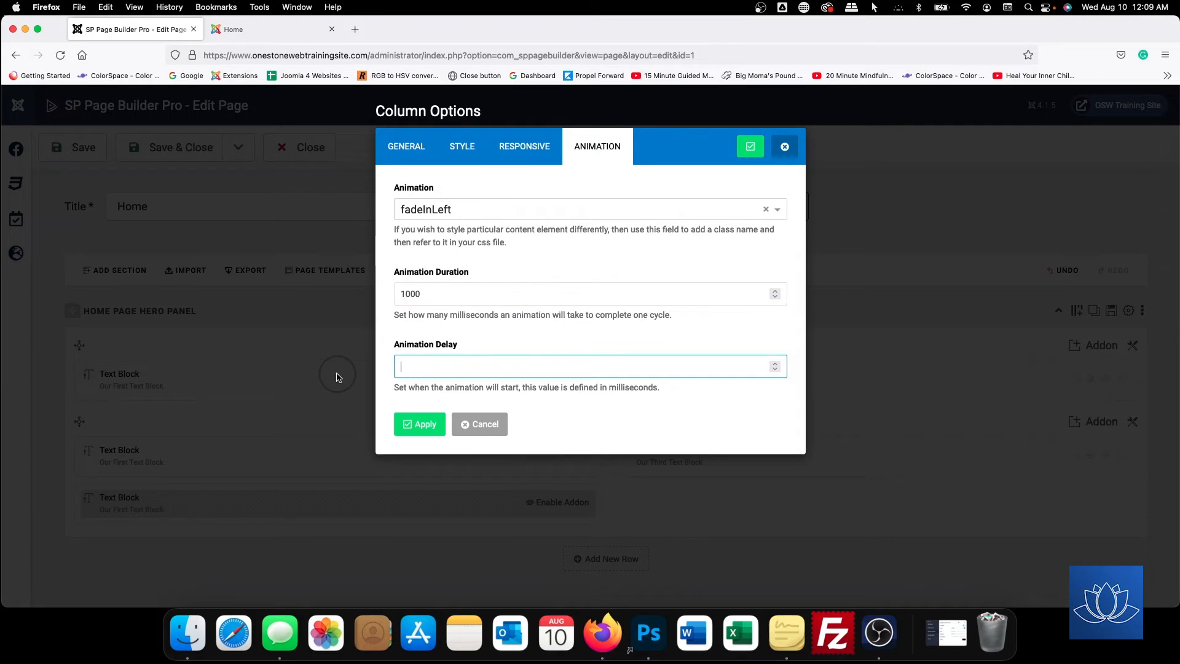
{"action": "type", "text": "500"}
{"action": "left_click", "coordinate": [409, 429]}
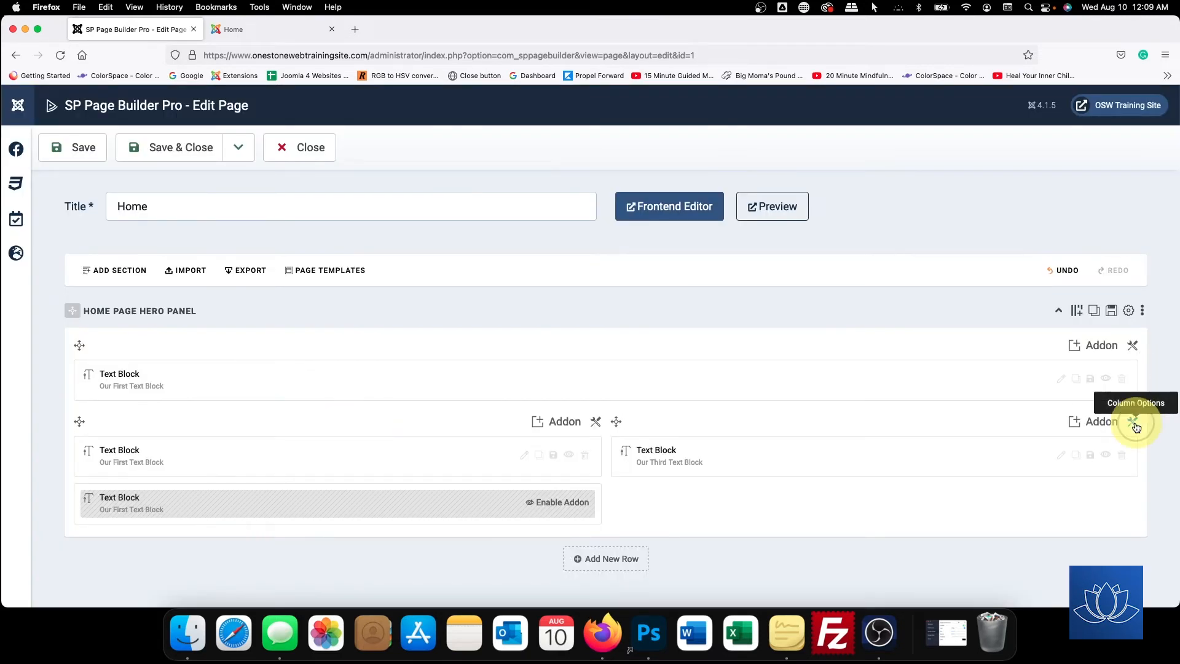
Choose the fadeInRight animation in the column options of the Our Third Text Block column
{"action": "left_click", "coordinate": [1134, 422]}
{"action": "left_click", "coordinate": [1098, 443]}
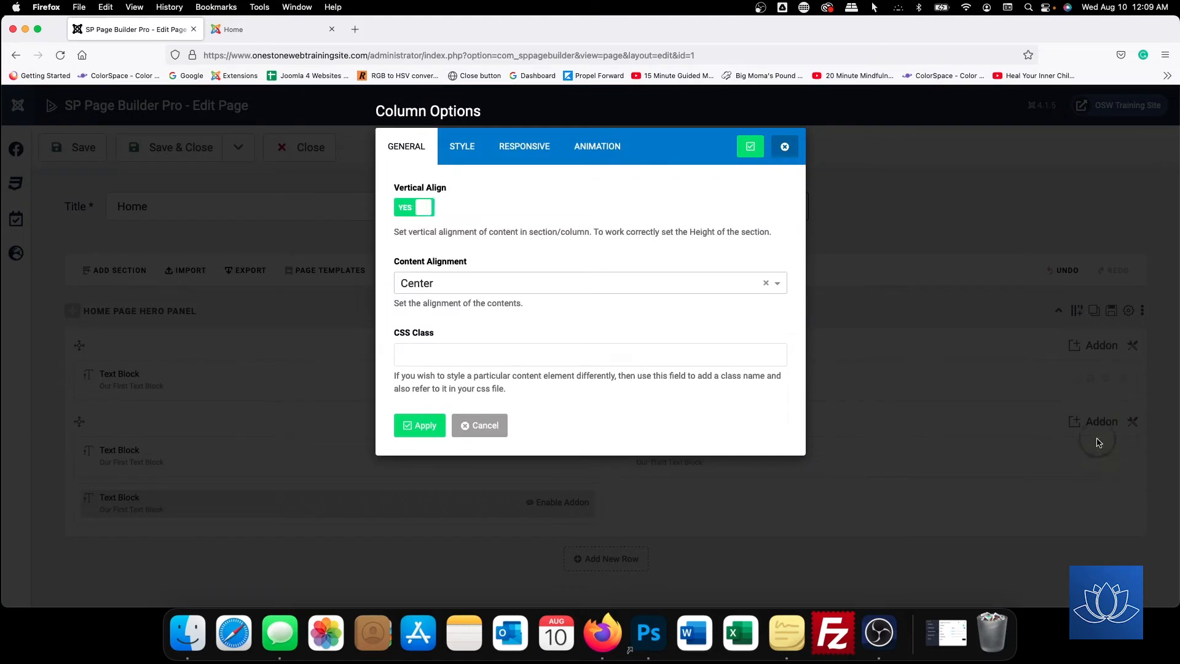
{"action": "left_click", "coordinate": [601, 147]}
{"action": "left_click", "coordinate": [490, 208]}
{"action": "scroll", "coordinate": [477, 313], "scroll_direction": "down", "scroll_amount": 3}
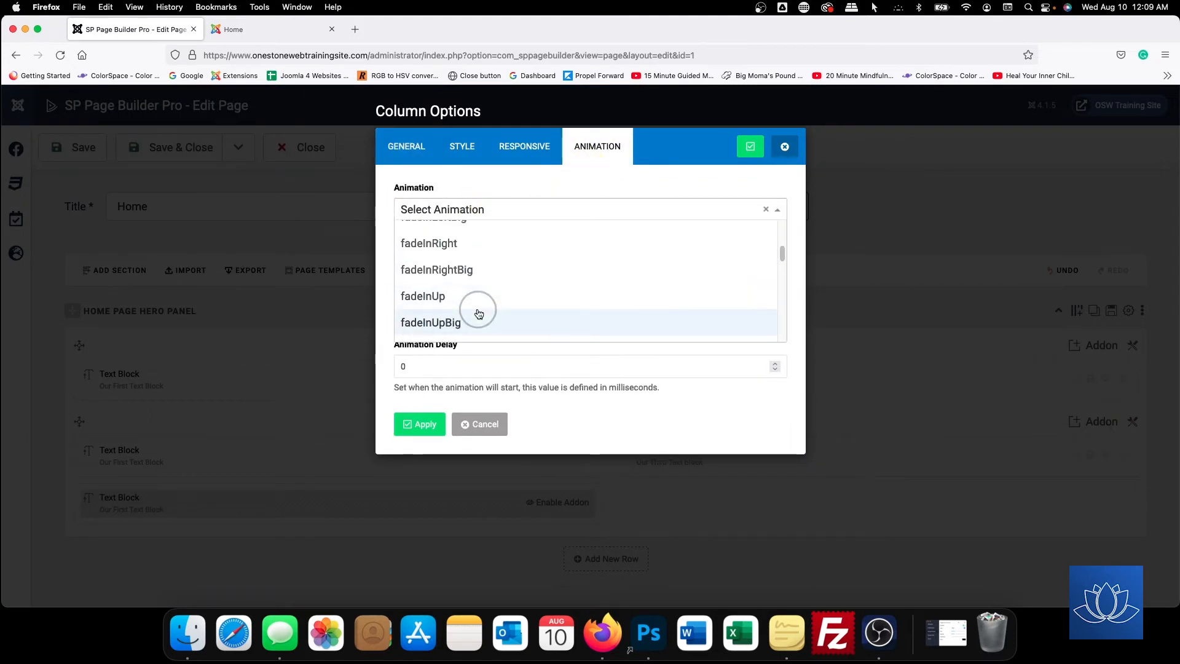
{"action": "left_click", "coordinate": [463, 240]}
Set the Our Third Text Block column's Animation Duration to 1000 and Animation Delay to 500 milliseconds, and apply
{"action": "left_click", "coordinate": [435, 293]}
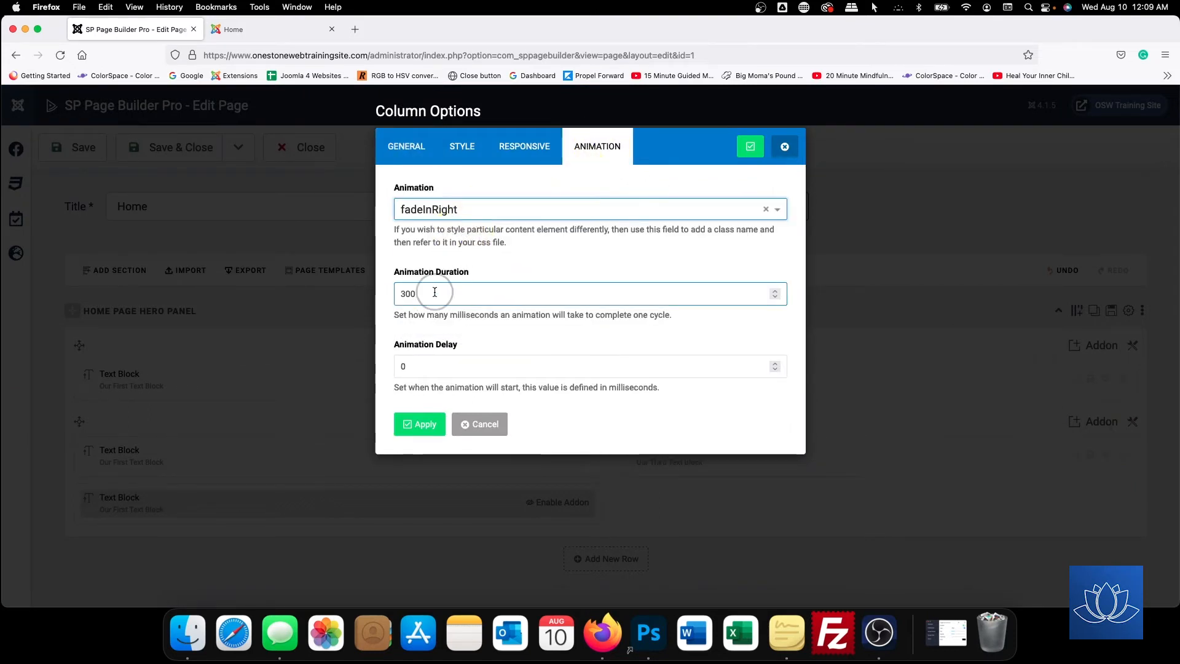
{"action": "left_click_drag", "start_coordinate": [435, 293], "coordinate": [347, 295]}
{"action": "type", "text": "10"}
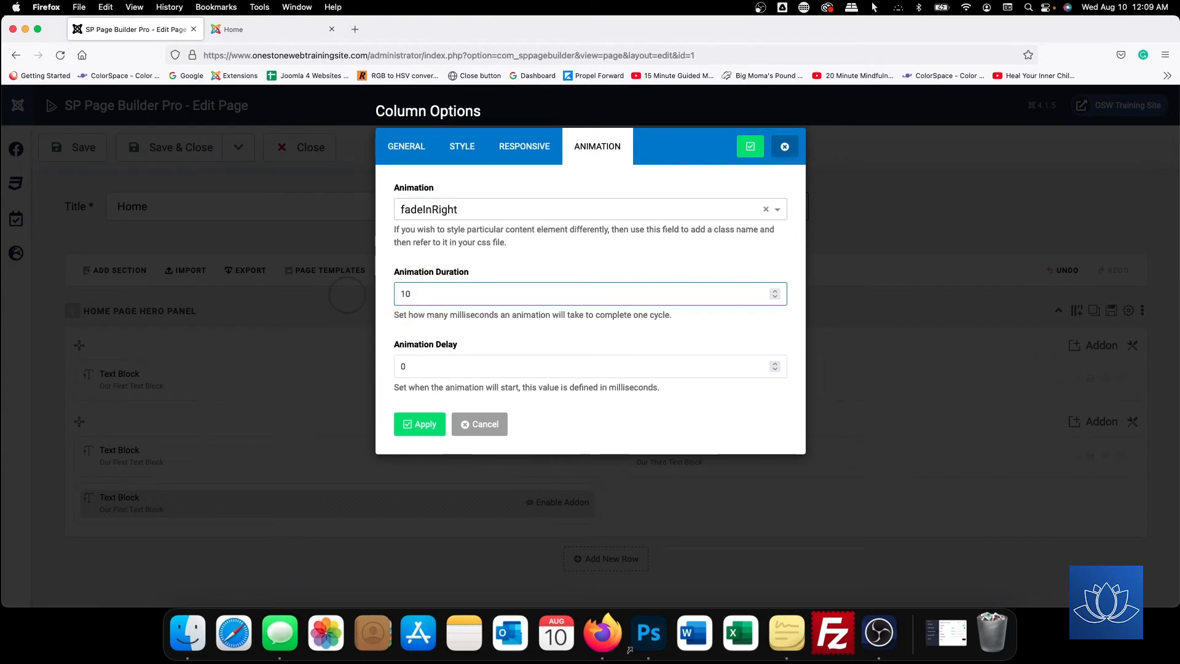
{"action": "left_click_drag", "start_coordinate": [403, 367], "coordinate": [362, 368]}
{"action": "type", "text": "500"}
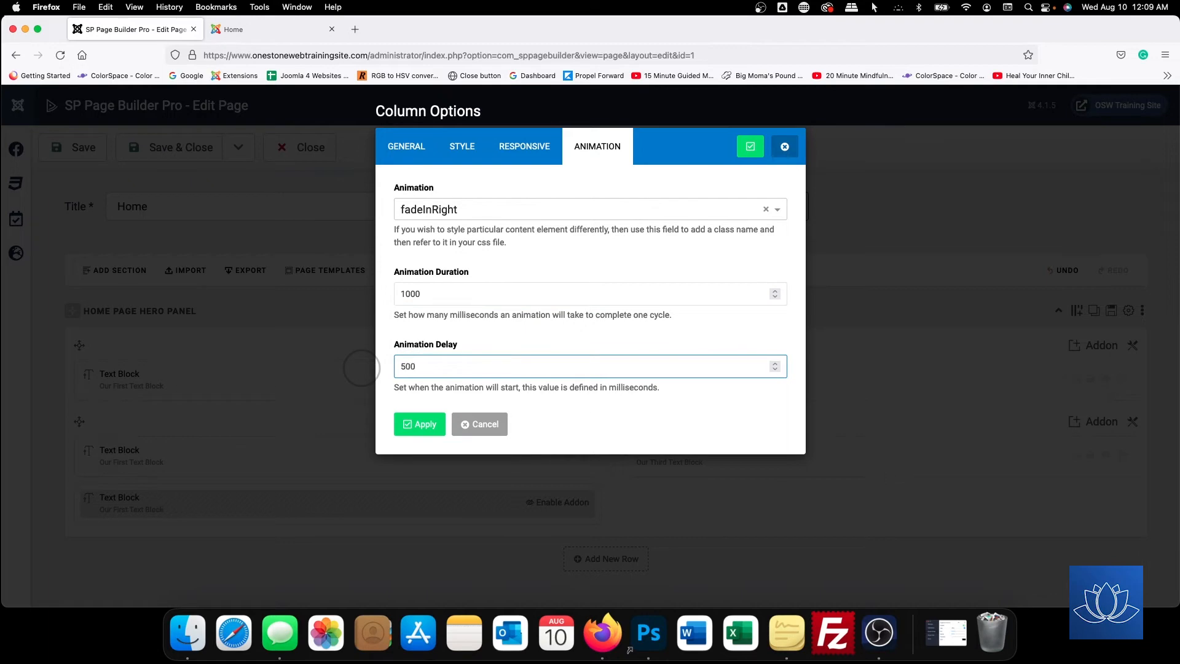
{"action": "left_click", "coordinate": [420, 424]}
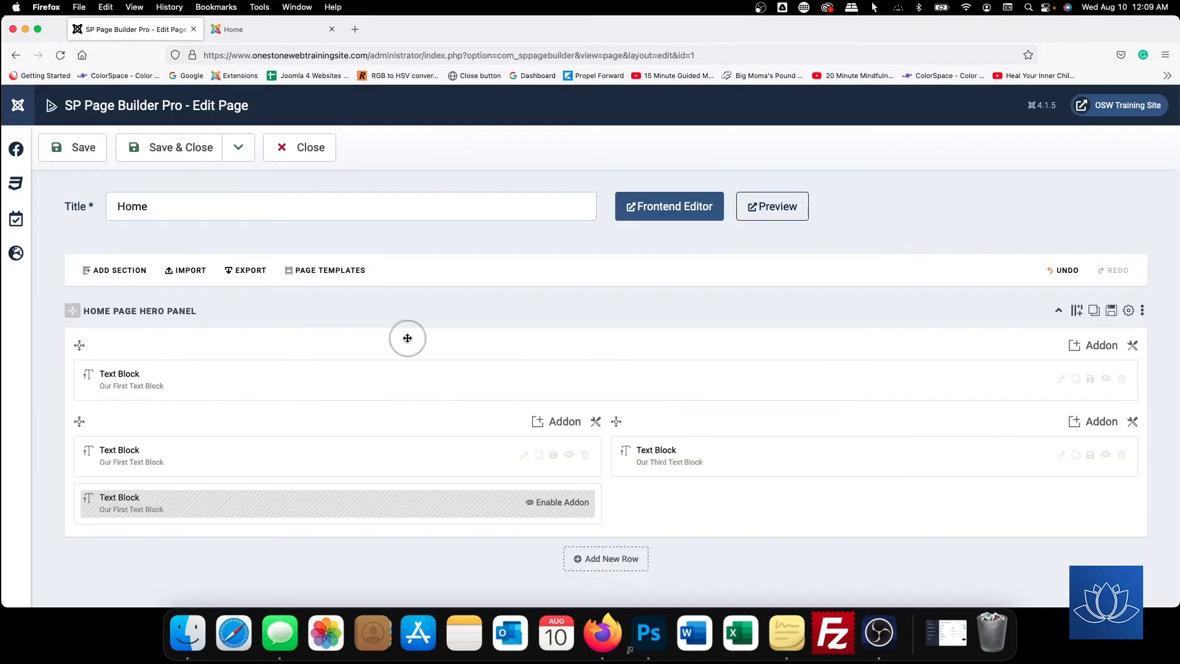
Save the page and reload the live home page to watch the animations of the three columns
{"action": "left_click", "coordinate": [72, 158]}
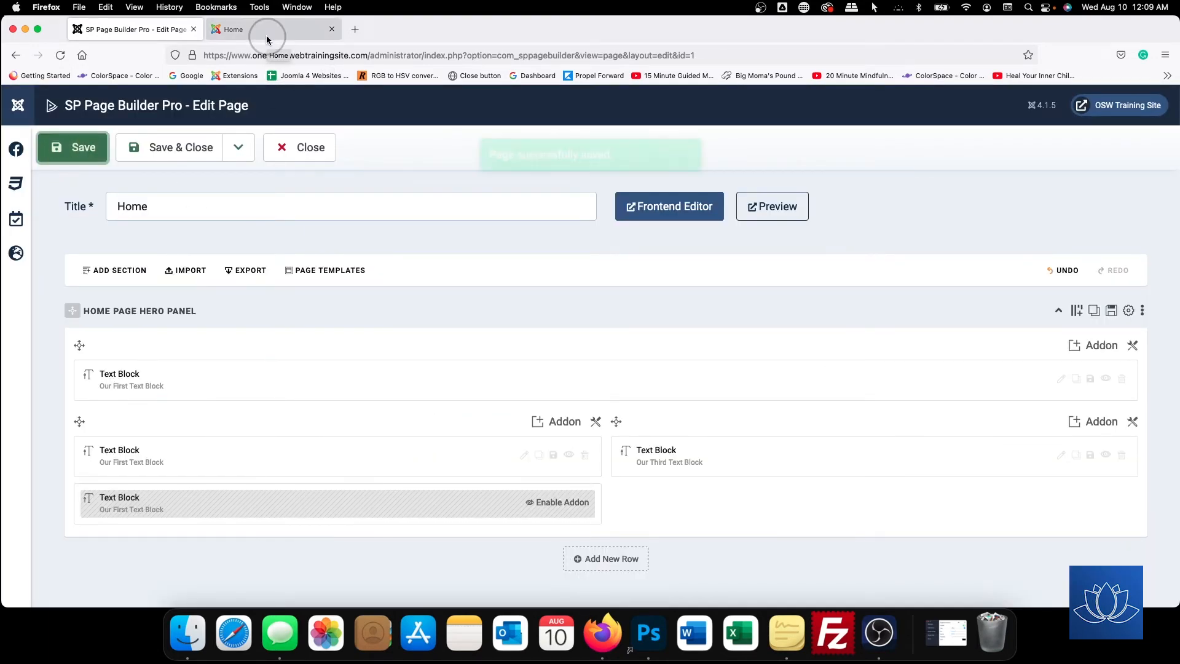
{"action": "left_click", "coordinate": [268, 34]}
{"action": "left_click", "coordinate": [61, 56]}
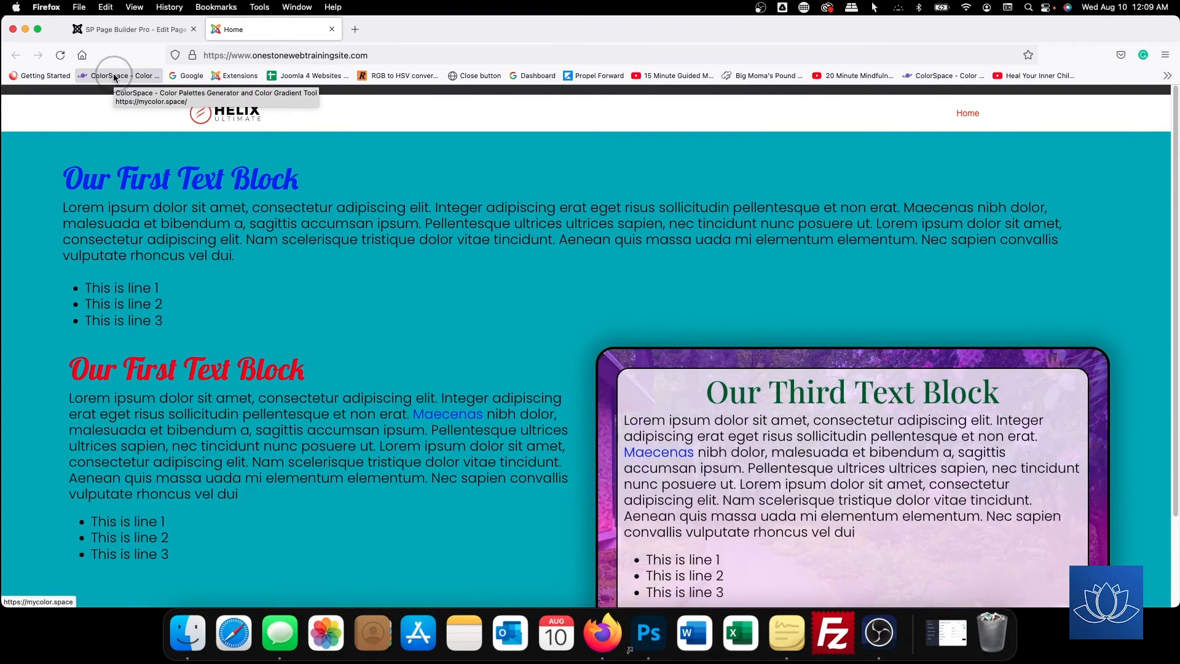
{"action": "scroll", "coordinate": [519, 131], "scroll_direction": "down", "scroll_amount": 3}
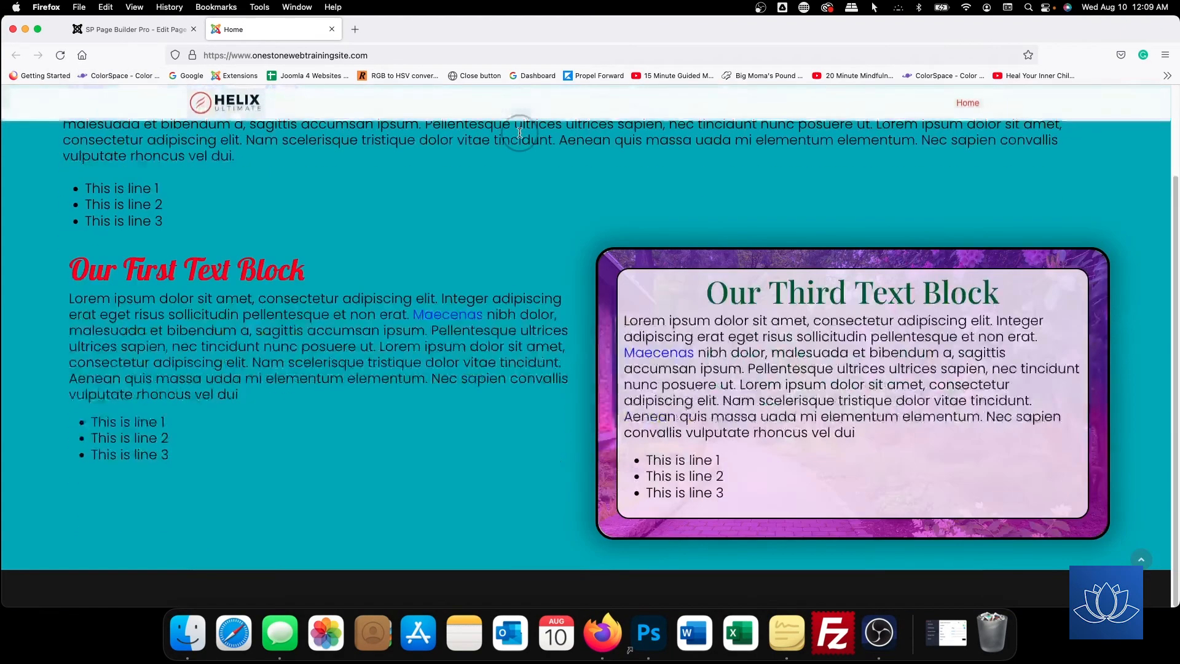
{"action": "scroll", "coordinate": [519, 132], "scroll_direction": "up", "scroll_amount": 3}
Return to the page editor and duplicate the Home Page Hero Panel row
{"action": "left_click", "coordinate": [142, 29]}
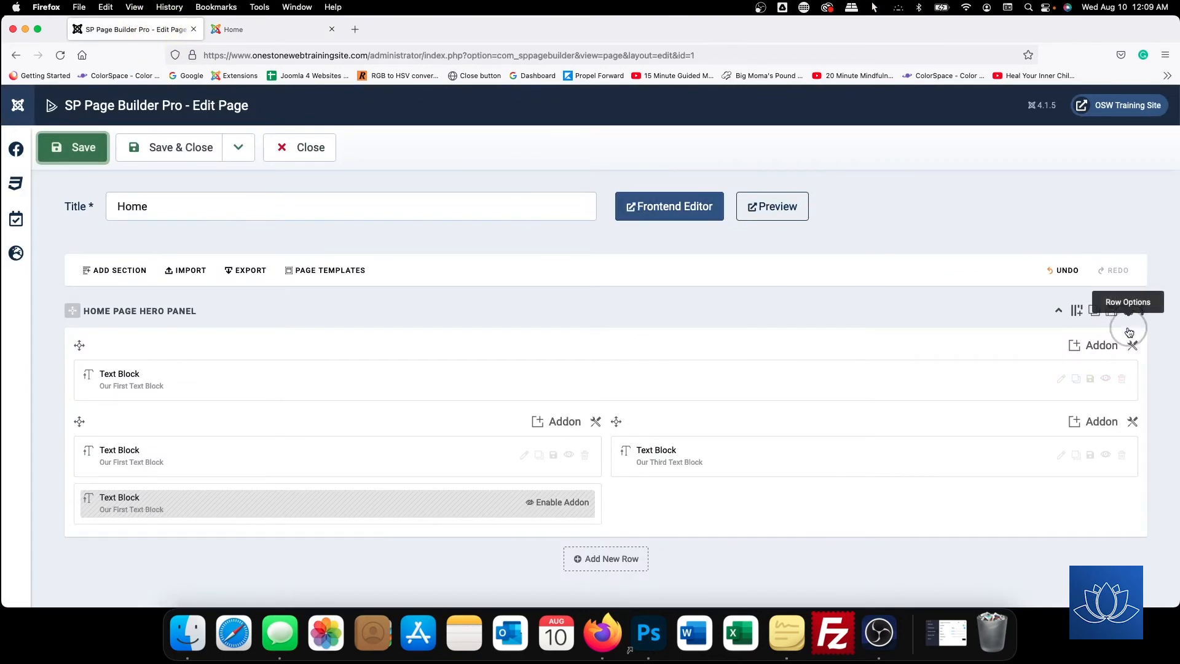
{"action": "left_click", "coordinate": [1096, 312]}
{"action": "scroll", "coordinate": [735, 306], "scroll_direction": "down", "scroll_amount": 5}
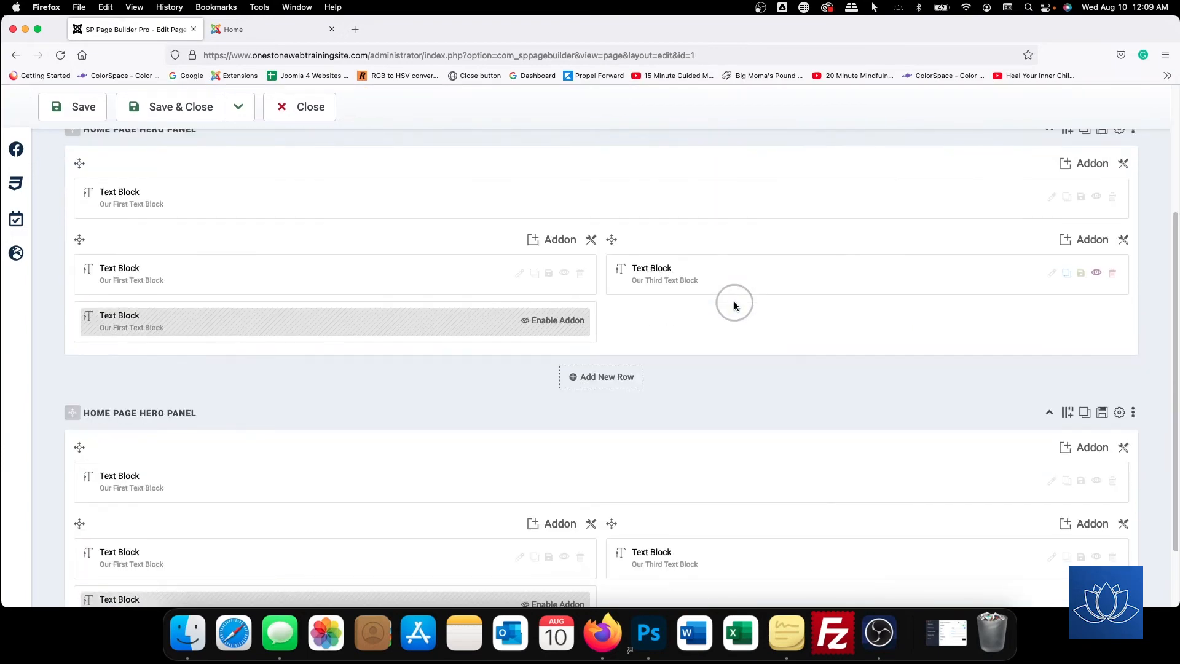
Set the duplicated Home Page Hero Panel row's background option to None, apply the row options and save the page
{"action": "left_click", "coordinate": [1120, 336]}
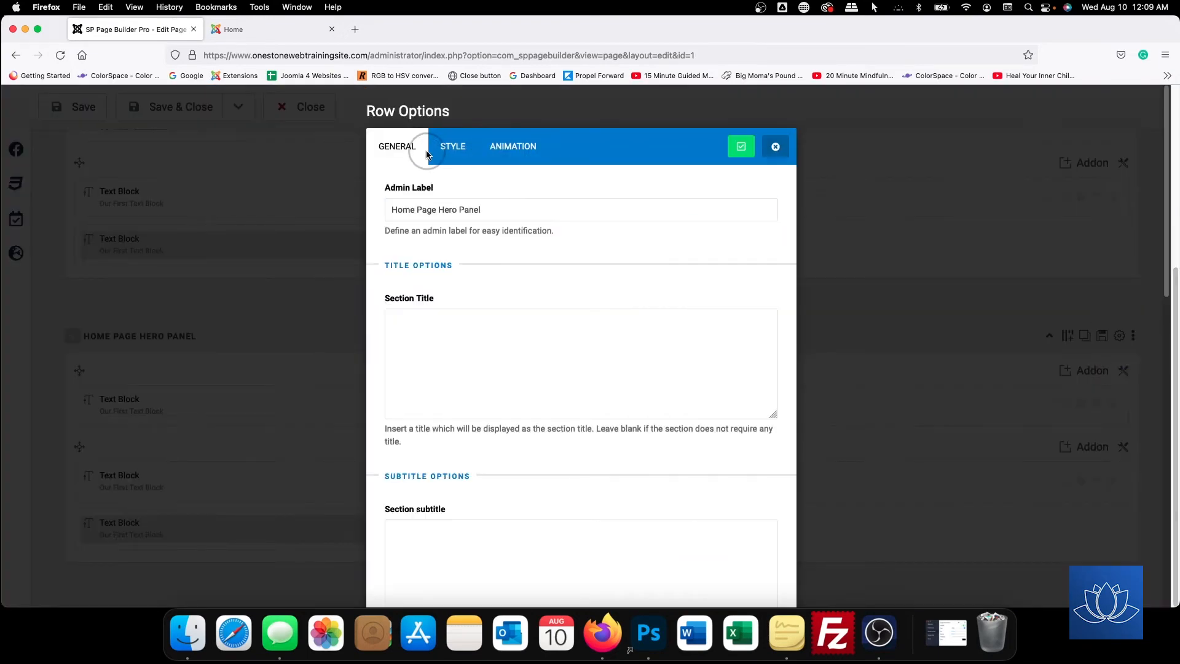
{"action": "left_click", "coordinate": [452, 146]}
{"action": "scroll", "coordinate": [504, 363], "scroll_direction": "down", "scroll_amount": 10}
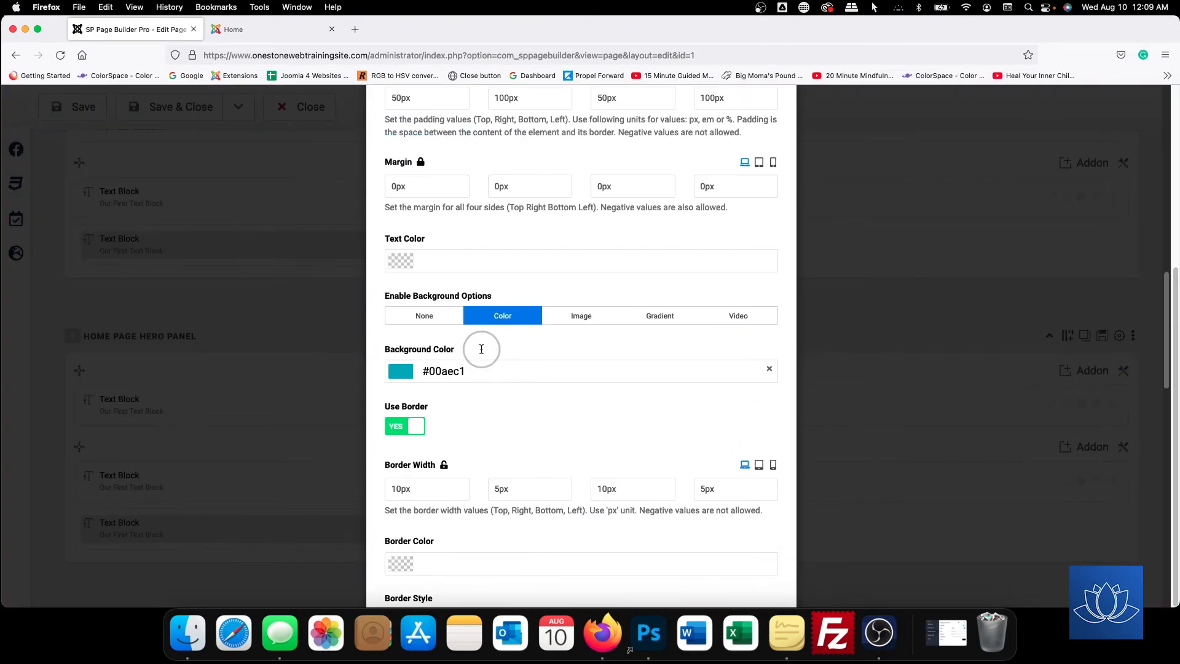
{"action": "left_click", "coordinate": [424, 316]}
{"action": "scroll", "coordinate": [739, 264], "scroll_direction": "up", "scroll_amount": 10}
{"action": "scroll", "coordinate": [701, 332], "scroll_direction": "down", "scroll_amount": 5}
{"action": "scroll", "coordinate": [699, 337], "scroll_direction": "down", "scroll_amount": 6}
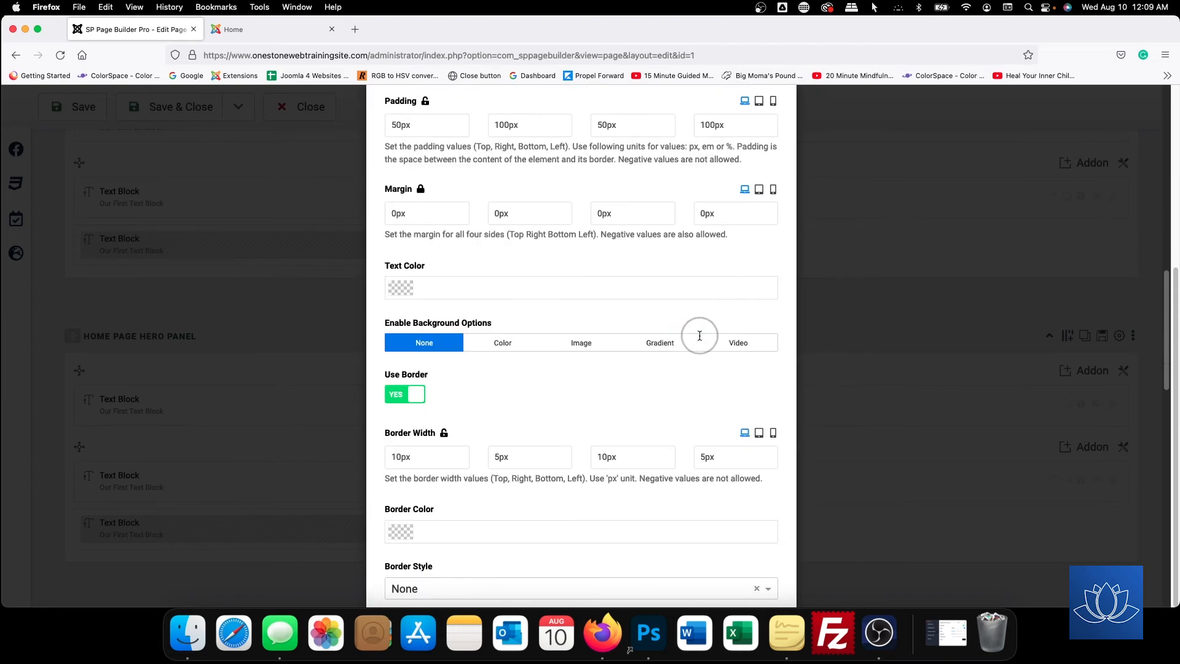
{"action": "scroll", "coordinate": [756, 164], "scroll_direction": "up", "scroll_amount": 10}
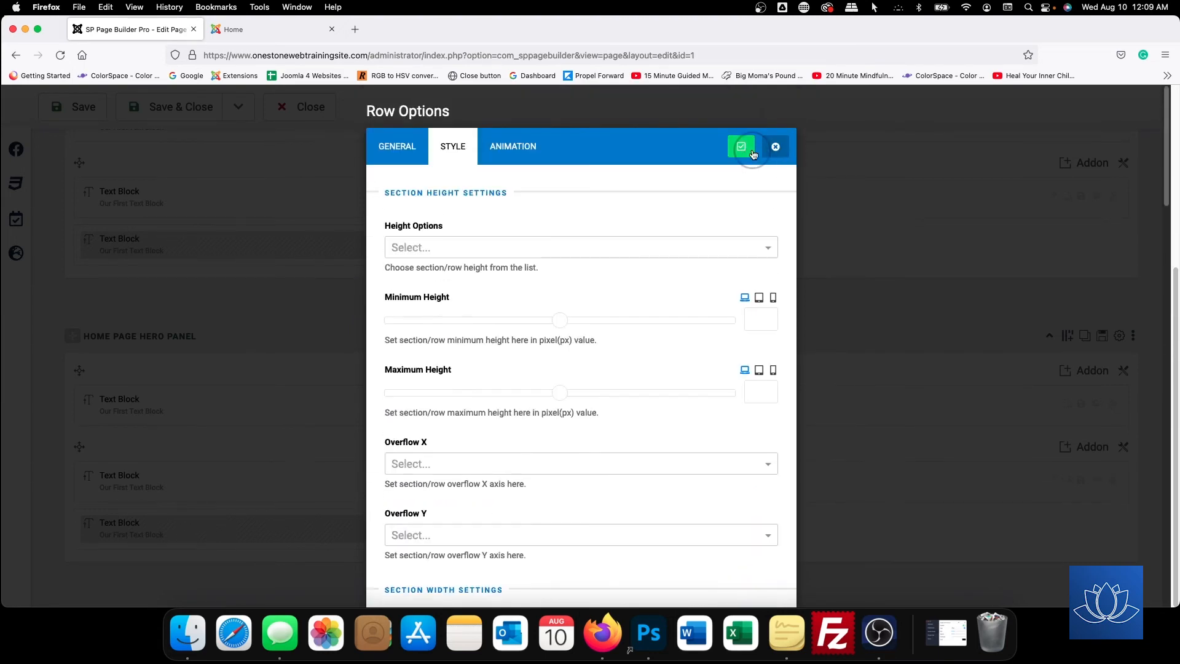
{"action": "left_click", "coordinate": [750, 151]}
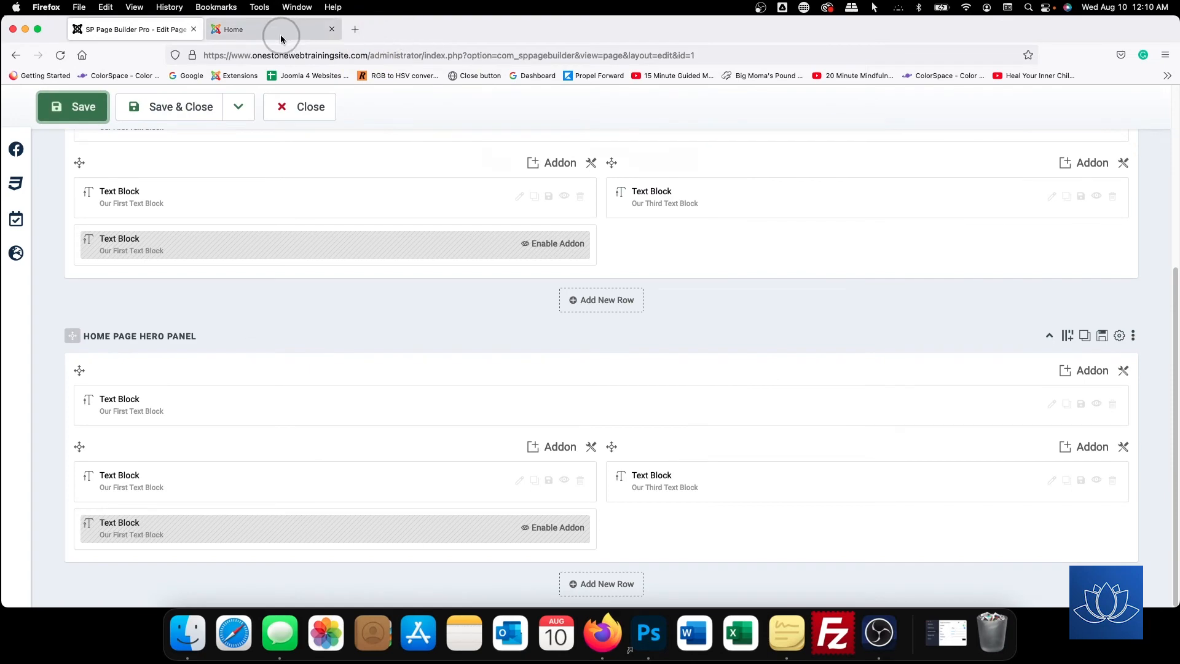
Reload the live home page and examine how the columns of both rows animate on loading and on reaching the duplicated row
{"action": "left_click", "coordinate": [276, 31]}
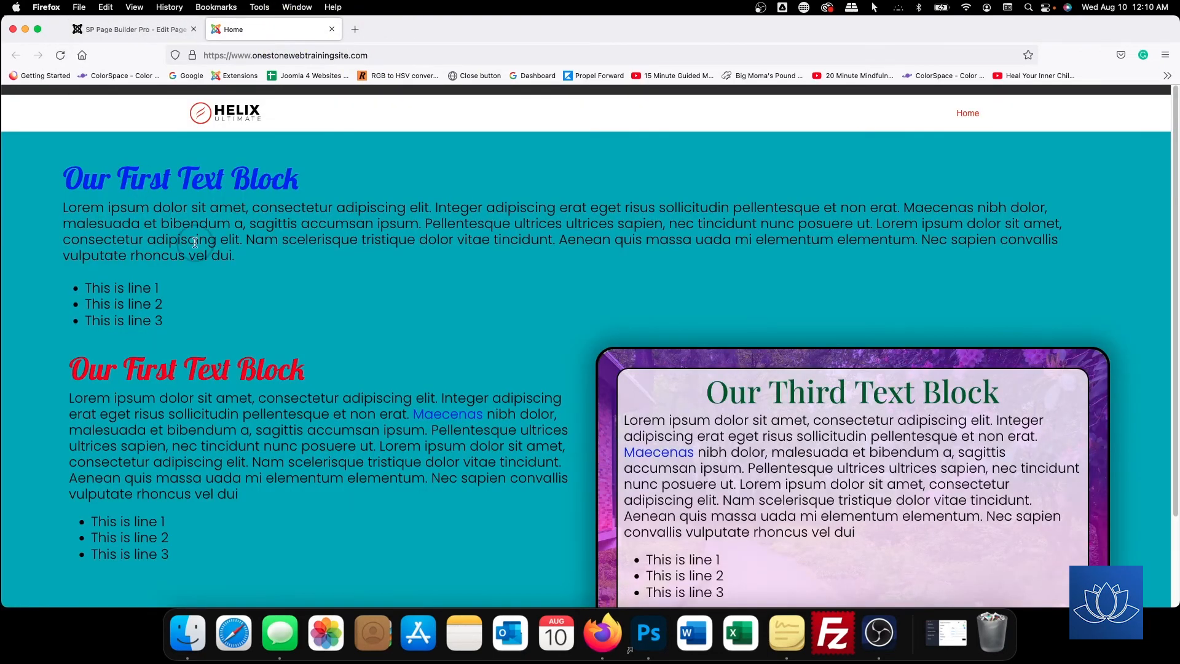
{"action": "left_click", "coordinate": [61, 55]}
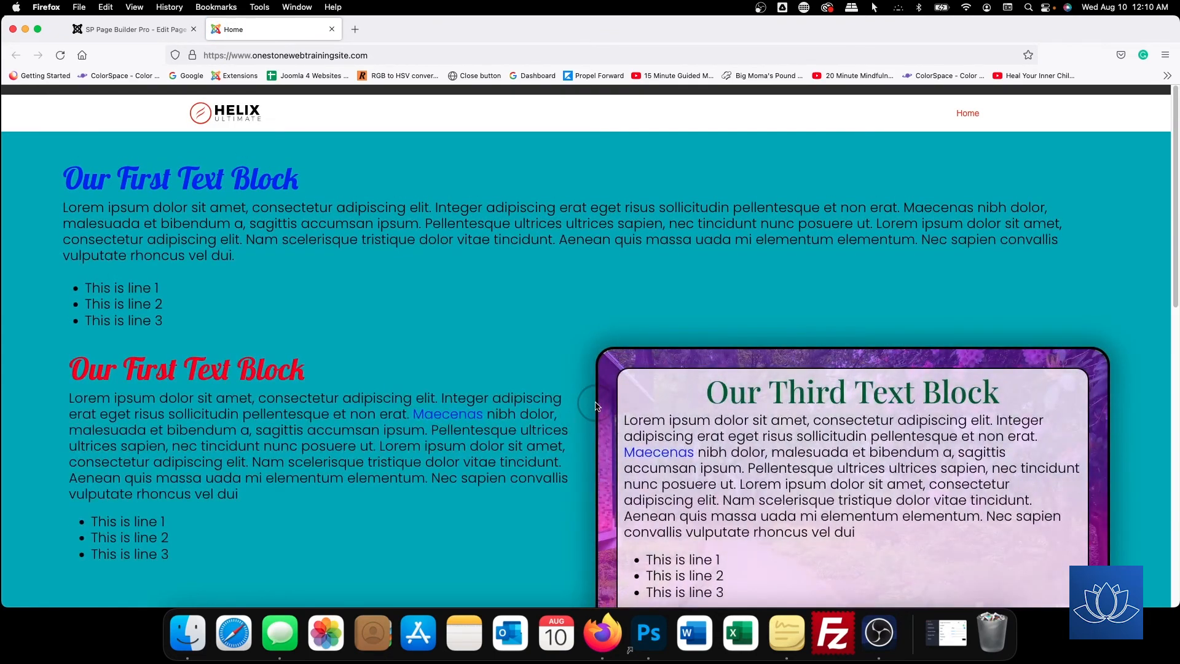
{"action": "scroll", "coordinate": [593, 406], "scroll_direction": "down", "scroll_amount": 1}
{"action": "scroll", "coordinate": [595, 406], "scroll_direction": "down", "scroll_amount": 4}
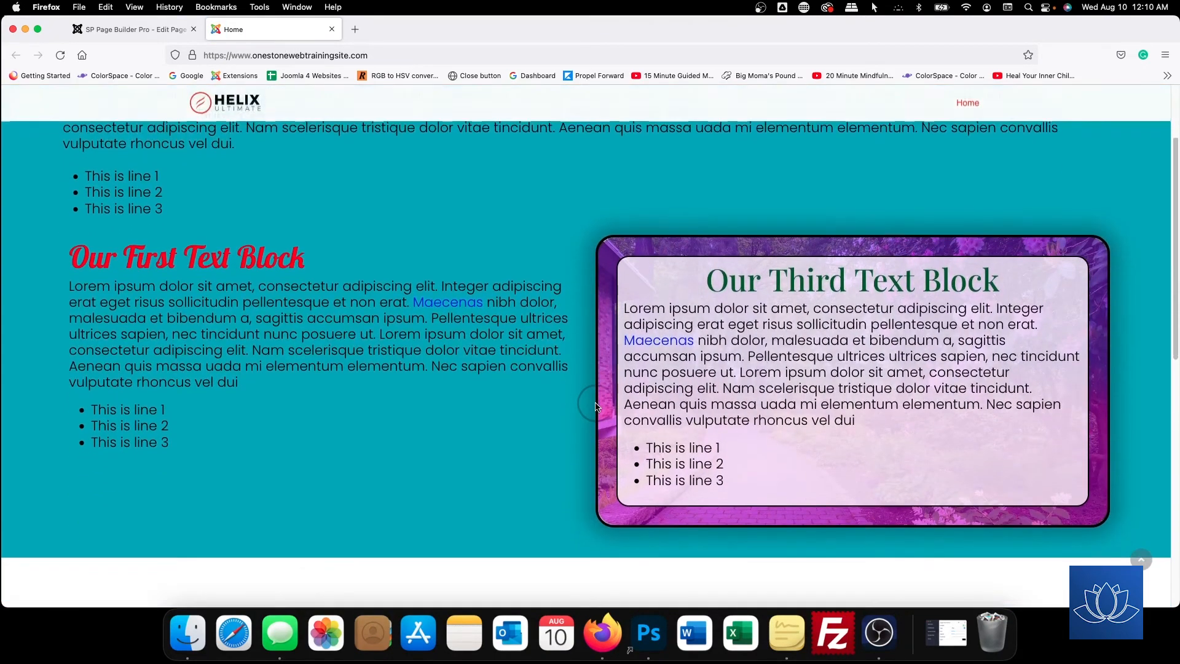
{"action": "scroll", "coordinate": [595, 405], "scroll_direction": "down", "scroll_amount": 5}
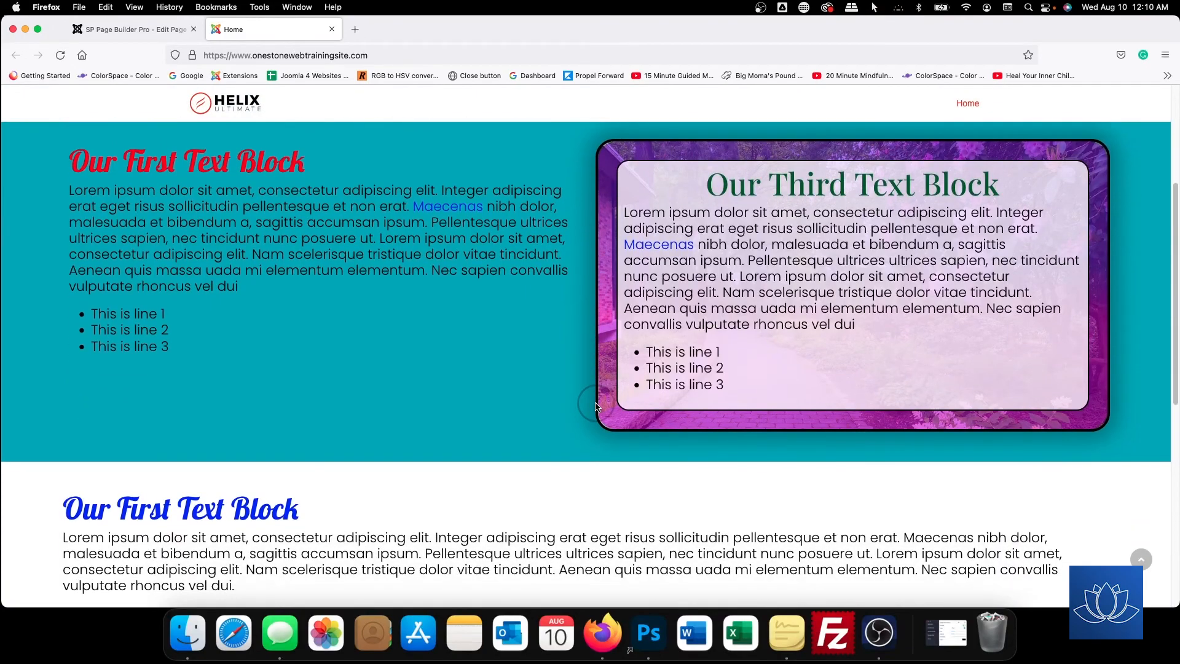
{"action": "scroll", "coordinate": [596, 406], "scroll_direction": "down", "scroll_amount": 10}
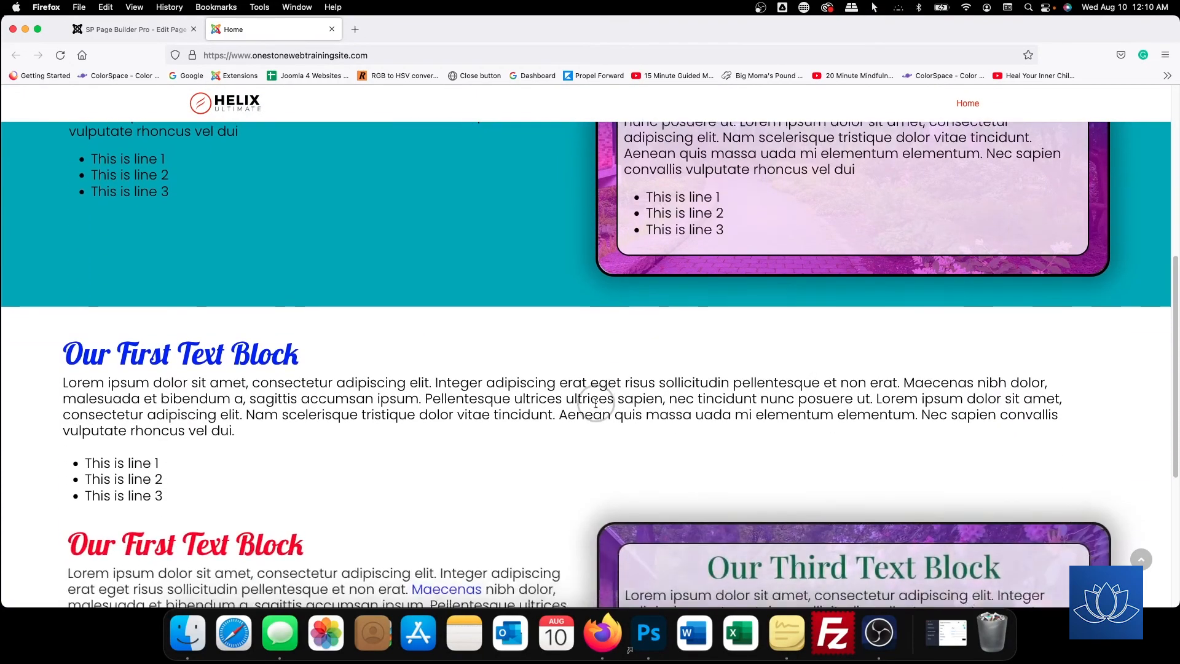
{"action": "scroll", "coordinate": [596, 406], "scroll_direction": "down", "scroll_amount": 20}
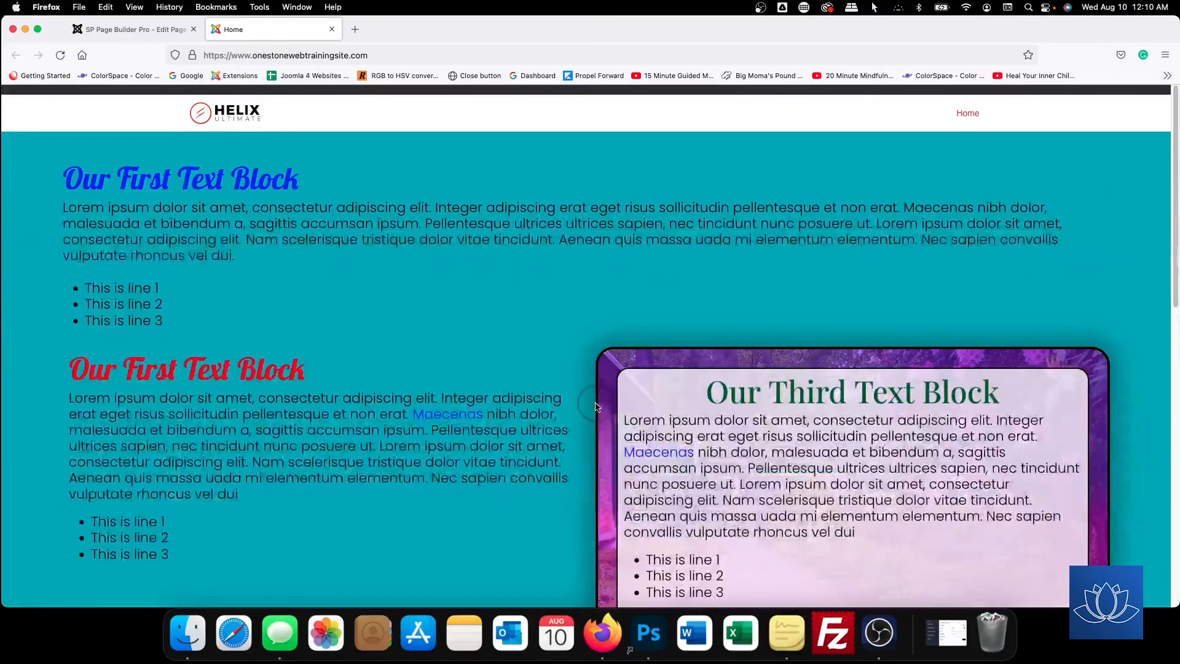
{"action": "scroll", "coordinate": [588, 424], "scroll_direction": "down", "scroll_amount": 20}
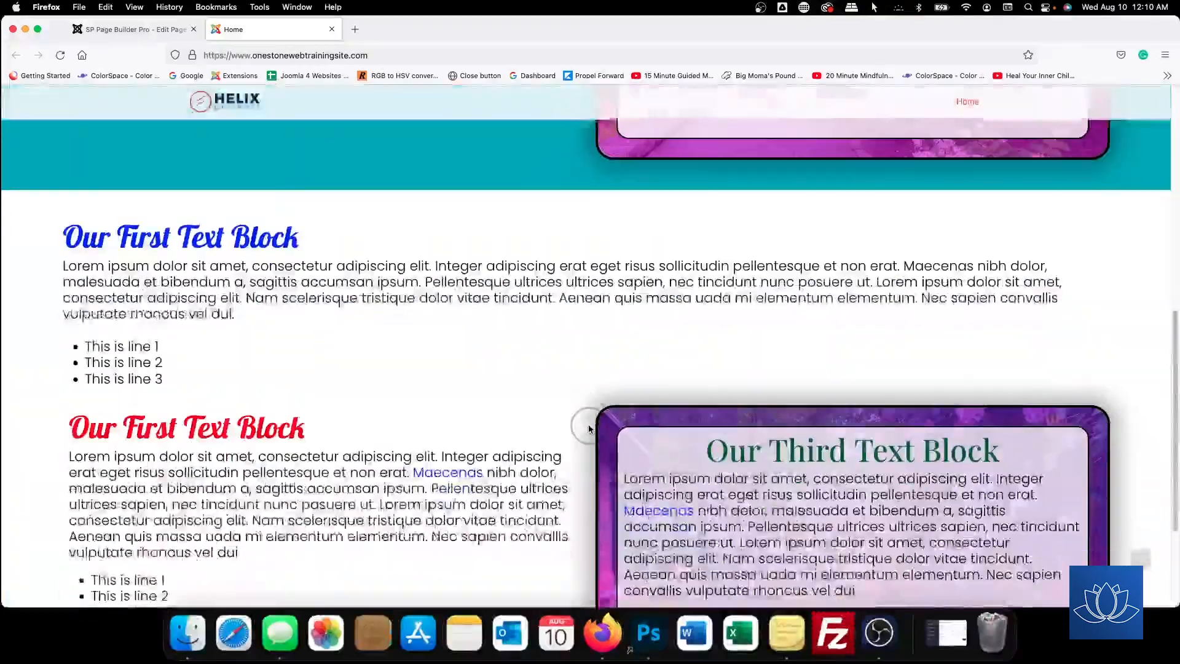
{"action": "scroll", "coordinate": [588, 429], "scroll_direction": "down", "scroll_amount": 20}
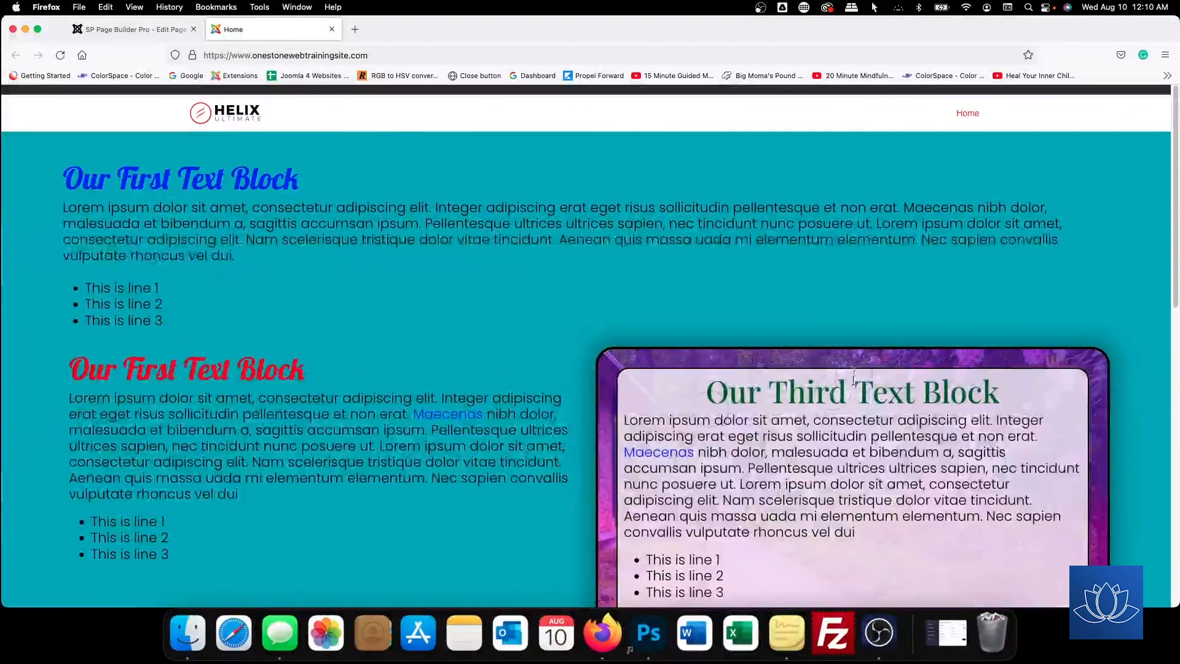
Return to the page editor and look over the column layout of the original and duplicated Home Page Hero Panel rows
{"action": "left_click", "coordinate": [132, 29]}
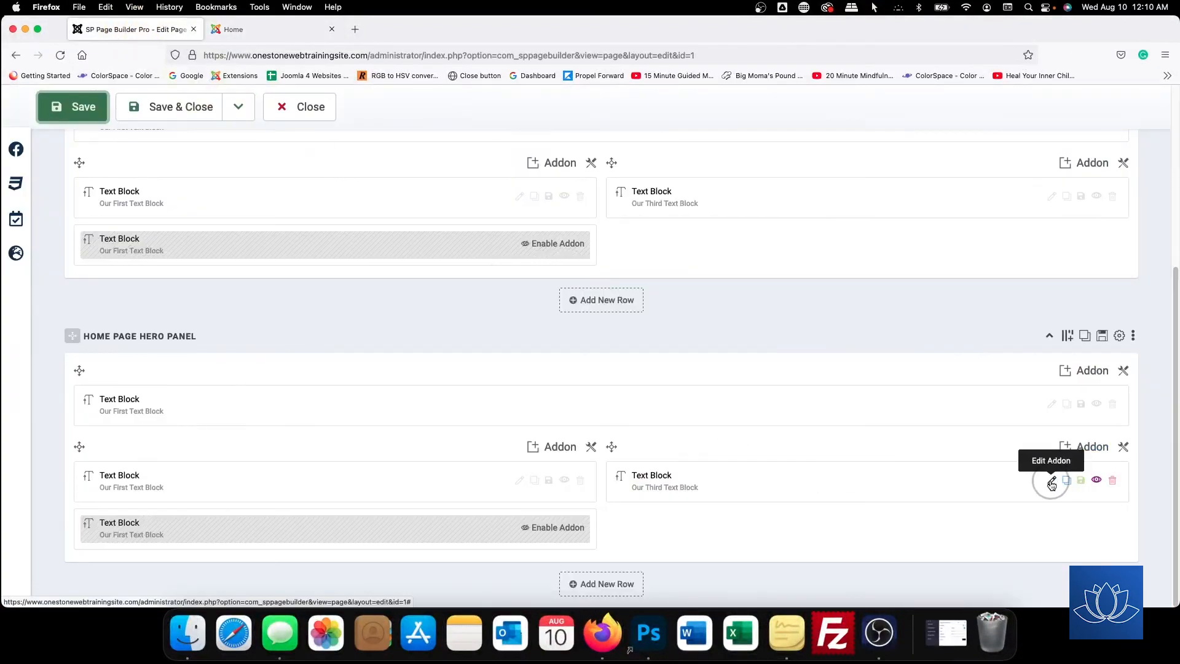
{"action": "scroll", "coordinate": [735, 387], "scroll_direction": "up", "scroll_amount": 5}
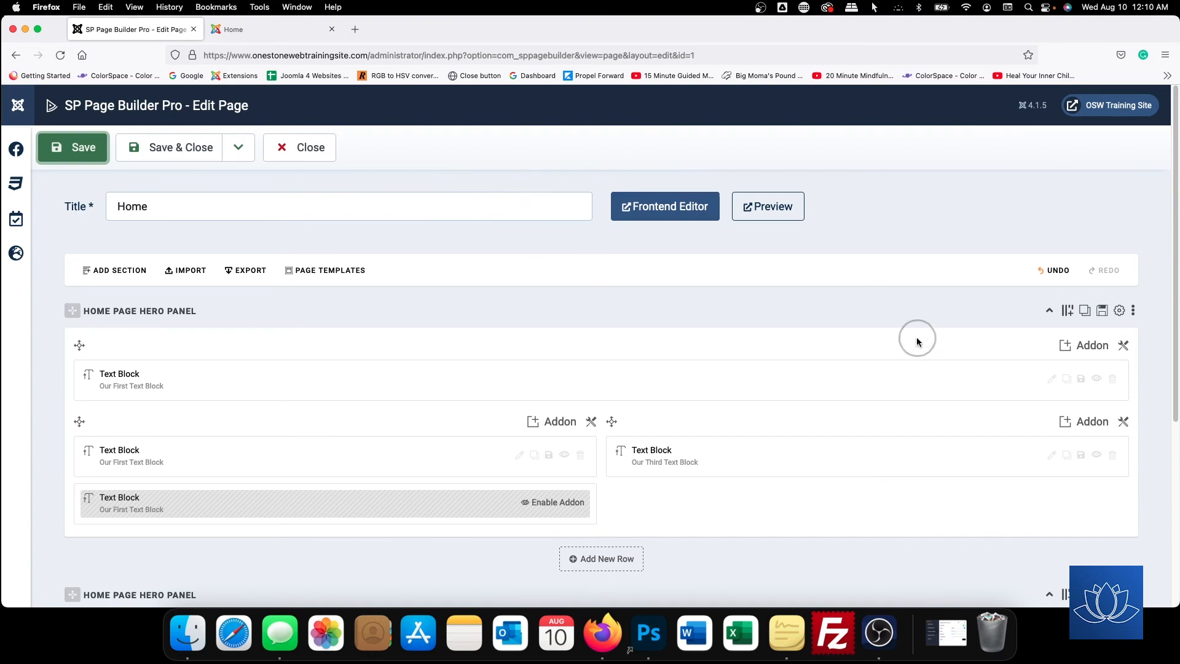
{"action": "scroll", "coordinate": [853, 355], "scroll_direction": "down", "scroll_amount": 4}
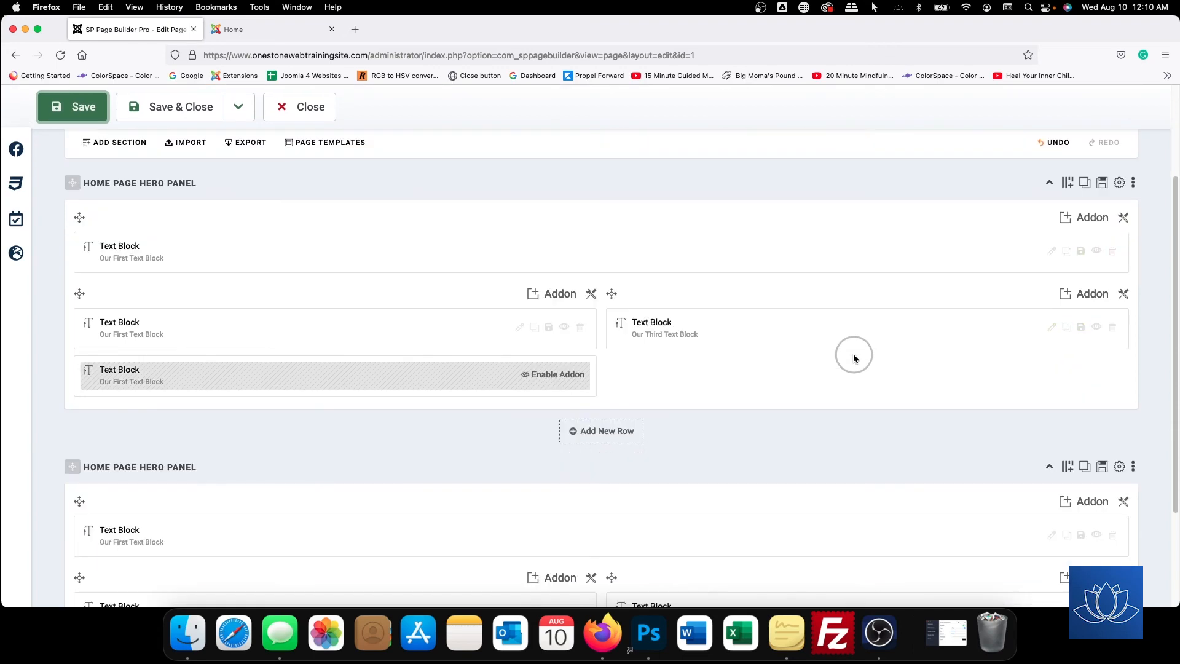
{"action": "scroll", "coordinate": [853, 352], "scroll_direction": "up", "scroll_amount": 1}
{"action": "scroll", "coordinate": [725, 399], "scroll_direction": "up", "scroll_amount": 3}
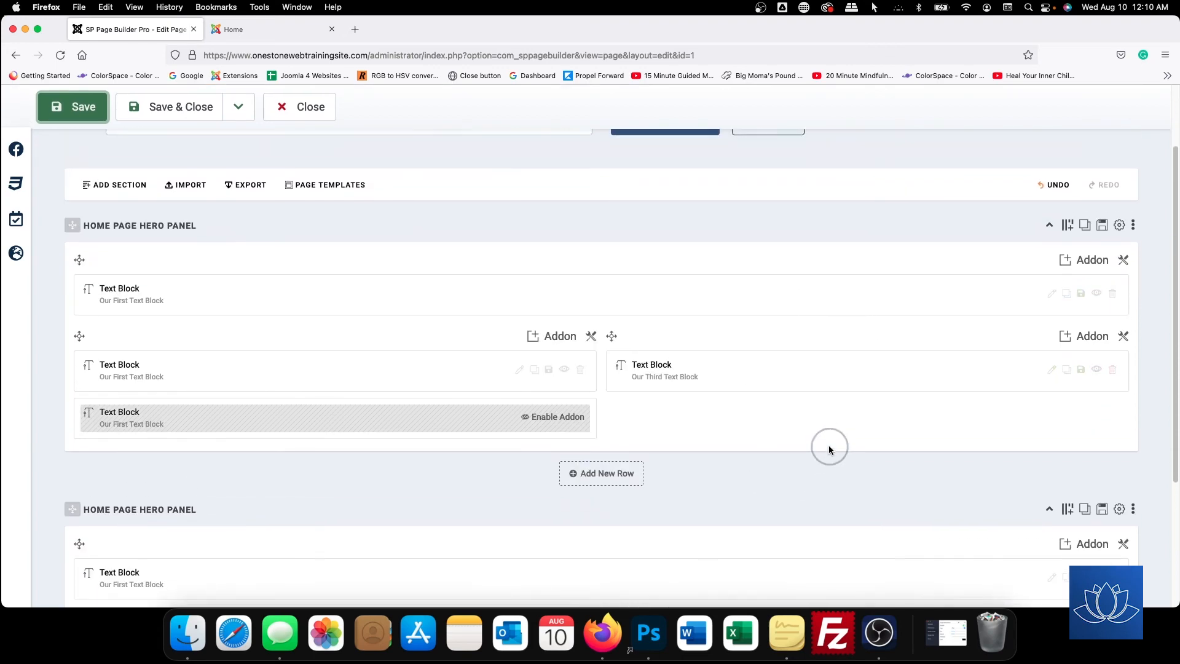
{"action": "scroll", "coordinate": [773, 372], "scroll_direction": "down", "scroll_amount": 5}
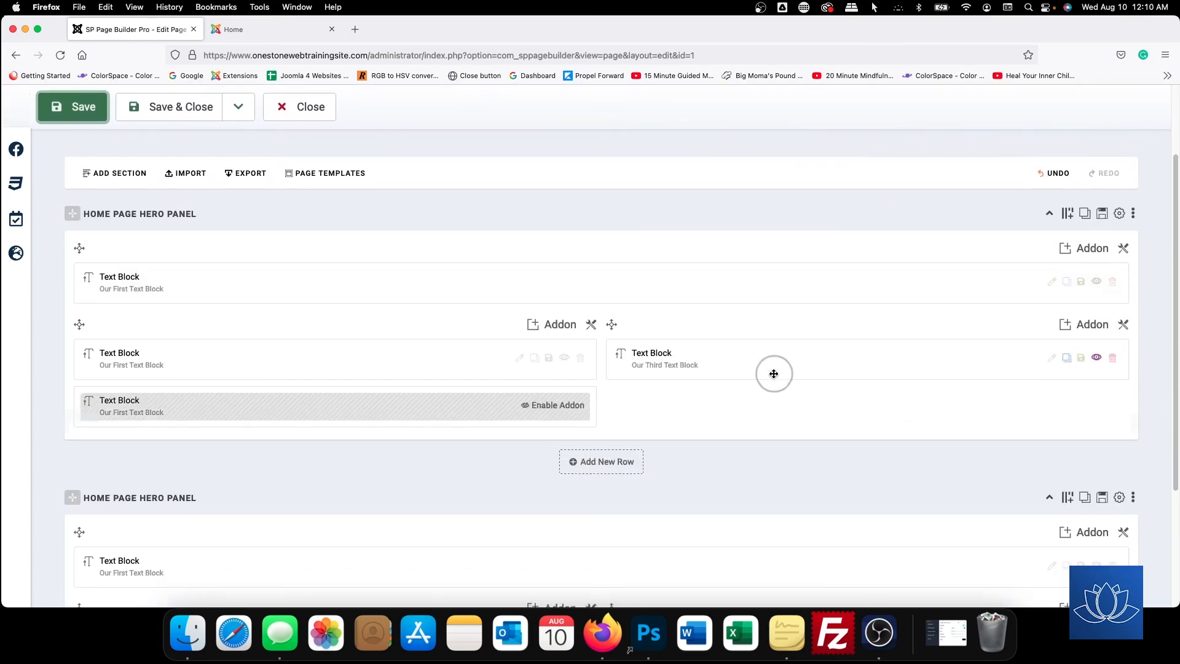
{"action": "scroll", "coordinate": [774, 374], "scroll_direction": "up", "scroll_amount": 5}
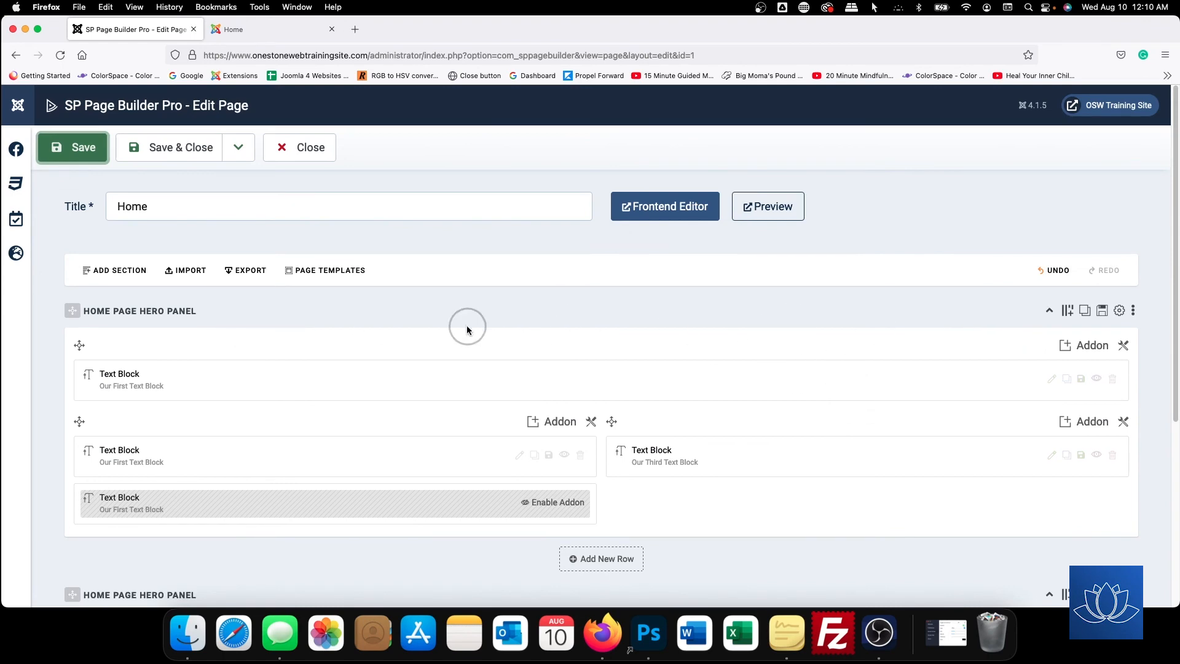
{"action": "scroll", "coordinate": [467, 326], "scroll_direction": "down", "scroll_amount": 5}
{"action": "scroll", "coordinate": [467, 327], "scroll_direction": "up", "scroll_amount": 5}
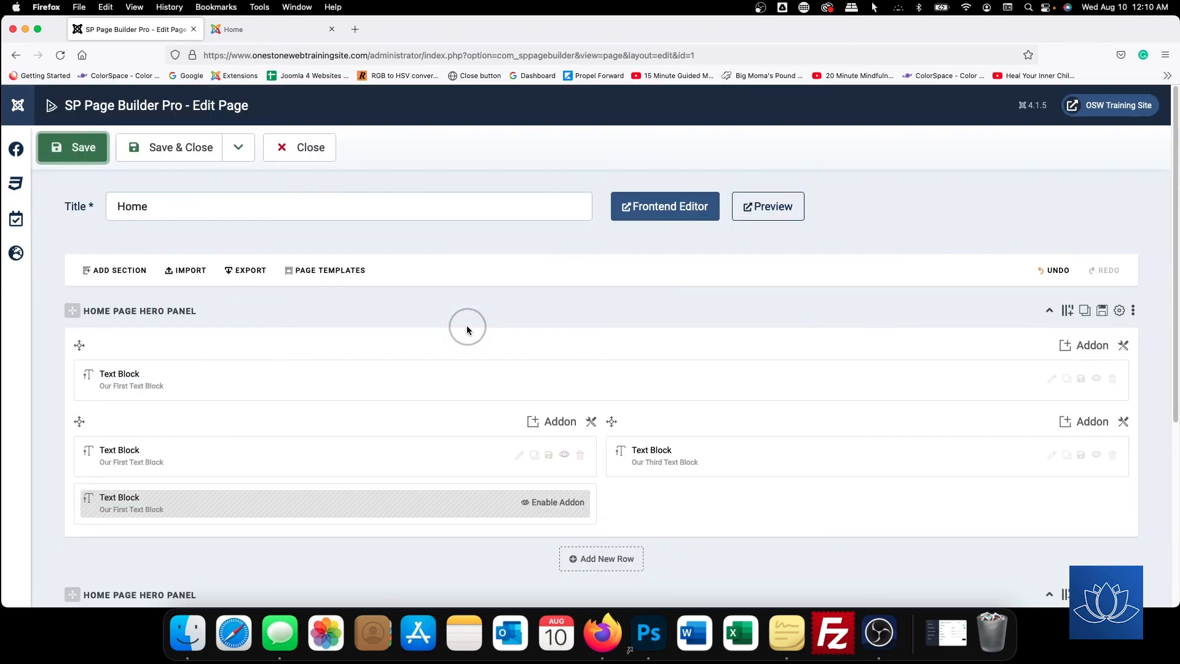